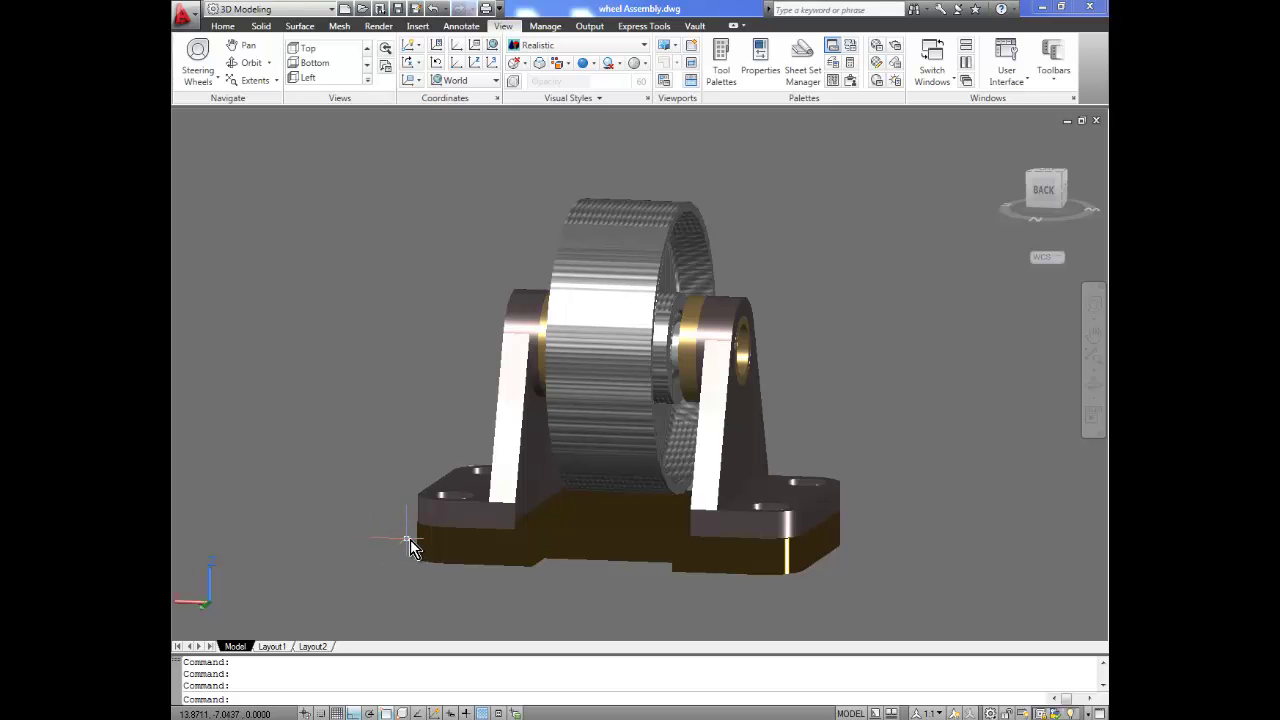
- Inspect the finished wheel assembly from several sides and switch to the empty assyparts-4video.dwg drawing
{"action": "middle_click_drag", "start_coordinate": [317, 520], "coordinate": [377, 514]}
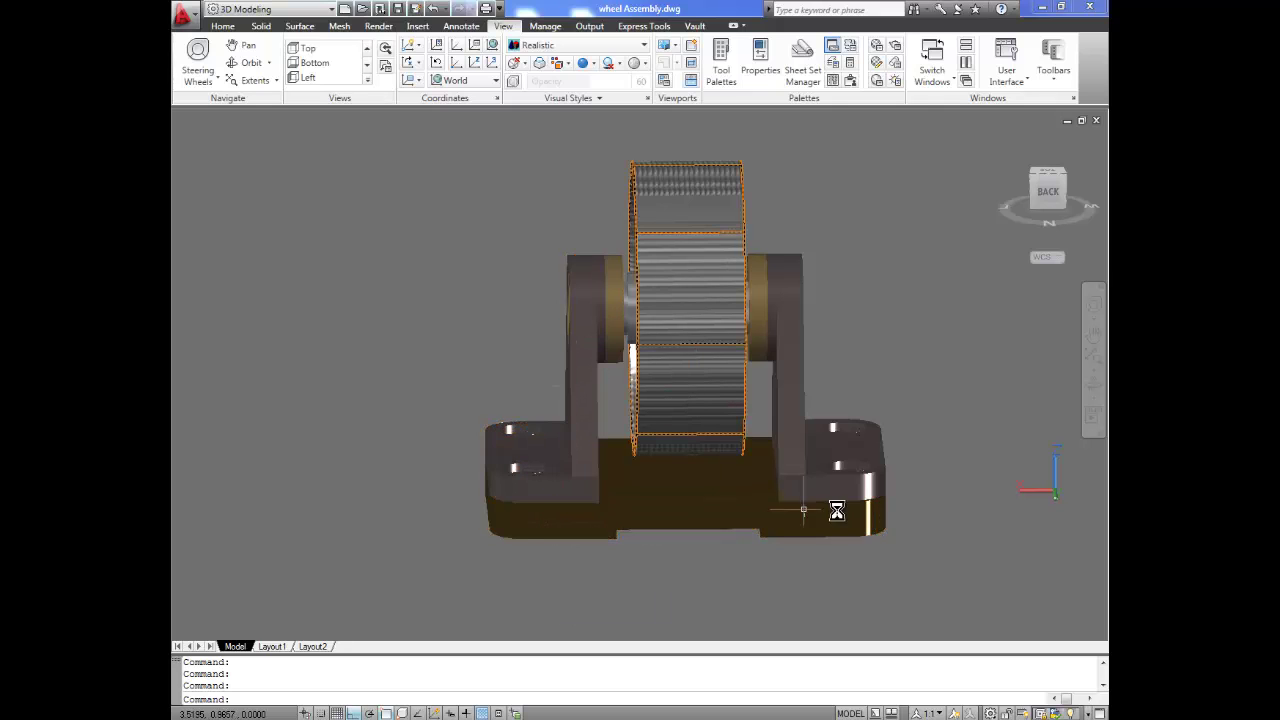
{"action": "middle_click_drag", "start_coordinate": [806, 580], "coordinate": [663, 357], "text": "shift"}
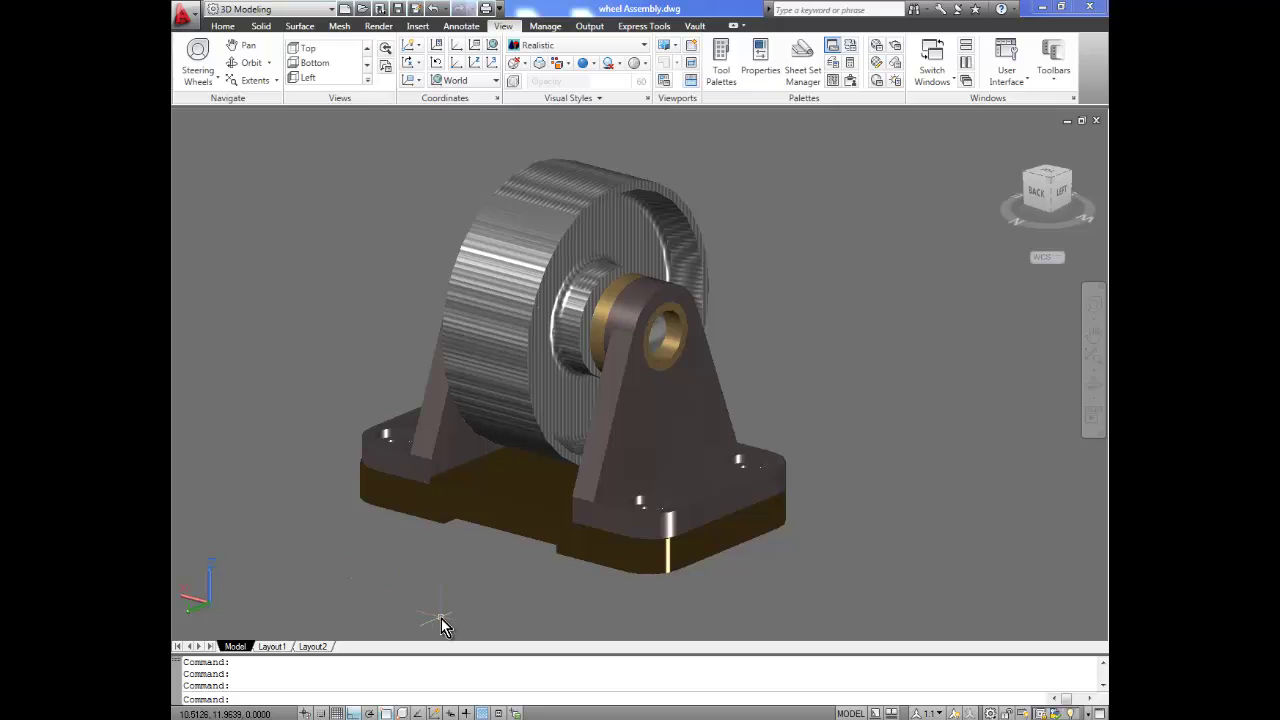
{"action": "mouse_move", "coordinate": [440, 719]}
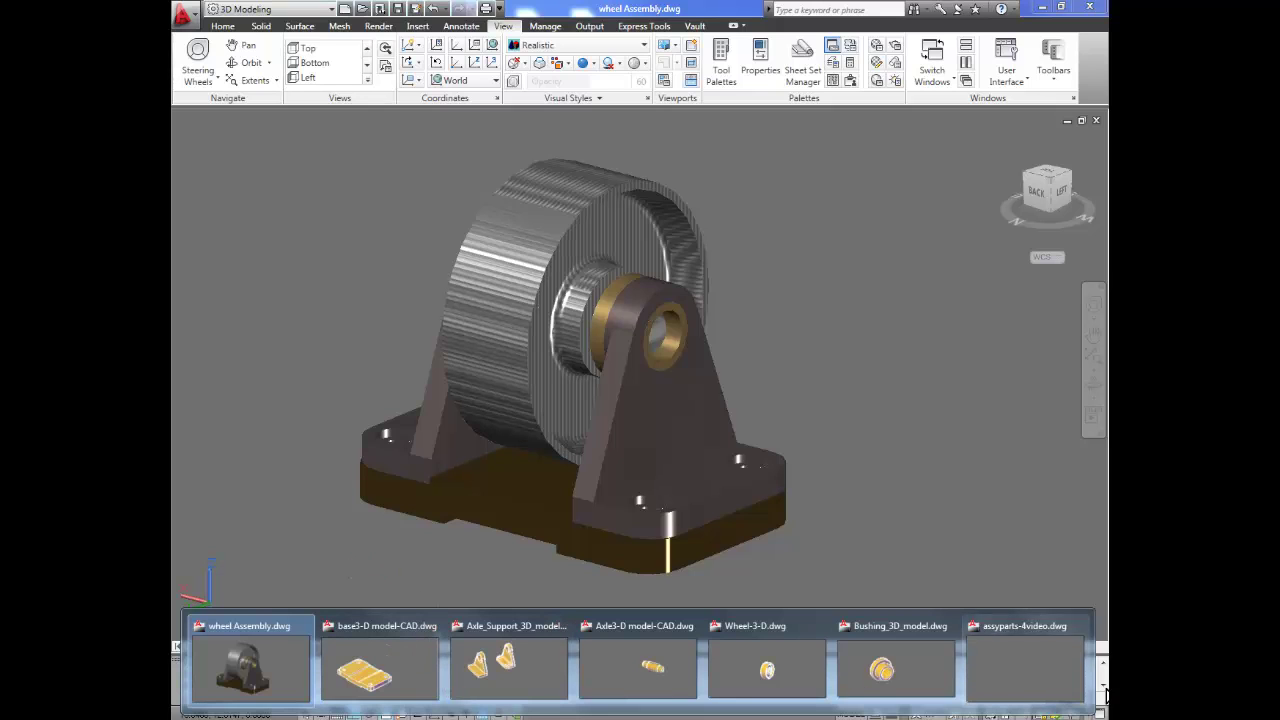
{"action": "left_click", "coordinate": [1035, 668]}
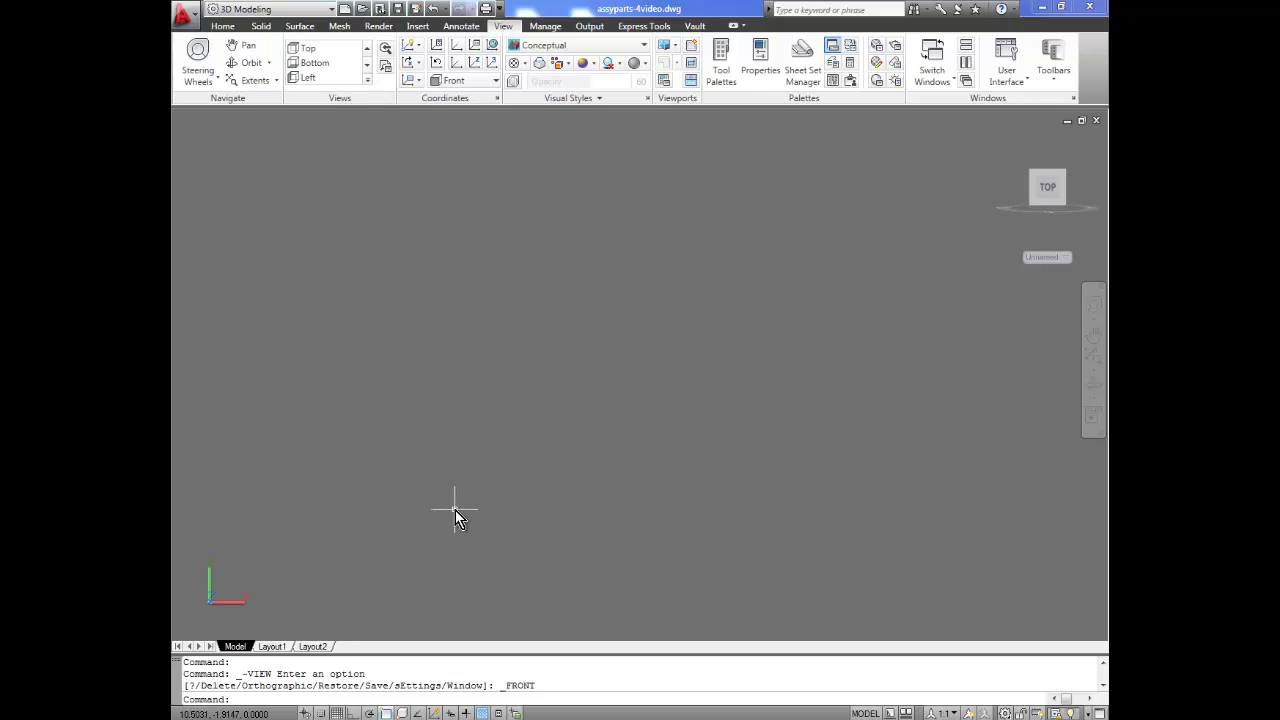
- Copy the base plate solid from base3-D model-CAD.dwg to the clipboard
{"action": "mouse_move", "coordinate": [405, 712]}
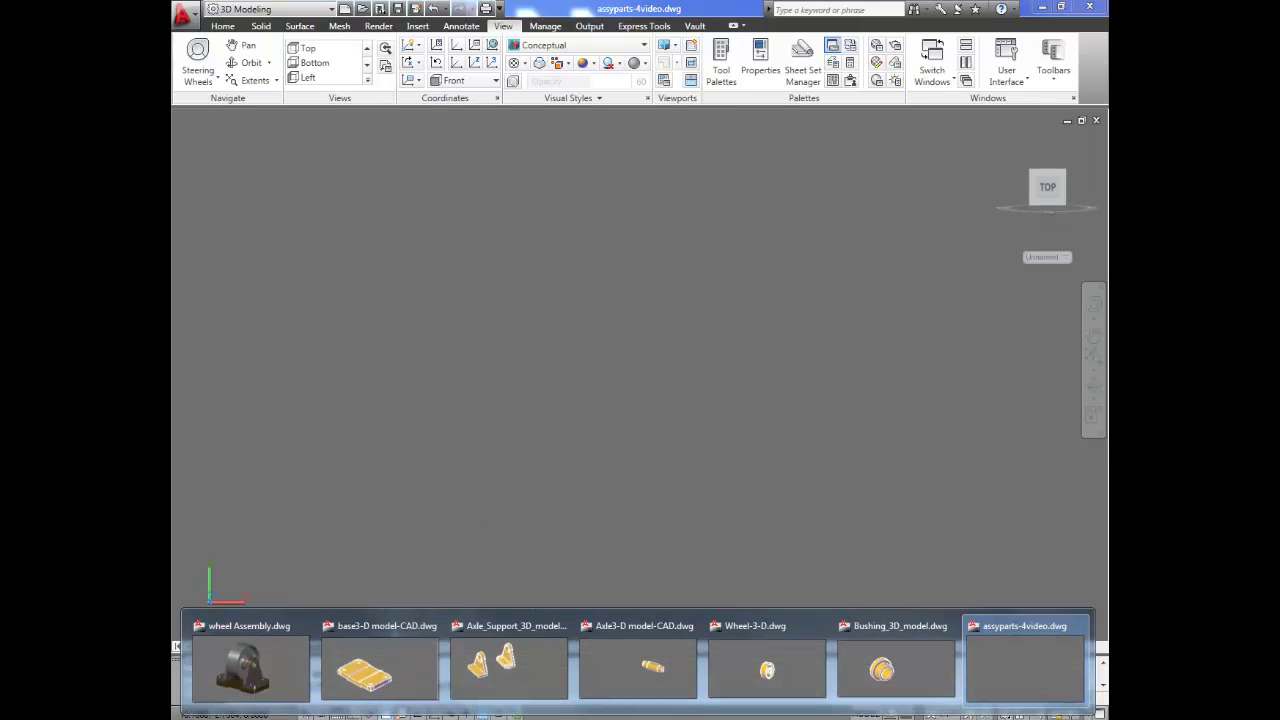
{"action": "left_click", "coordinate": [409, 686]}
{"action": "left_click", "coordinate": [682, 565]}
{"action": "left_click", "coordinate": [527, 479]}
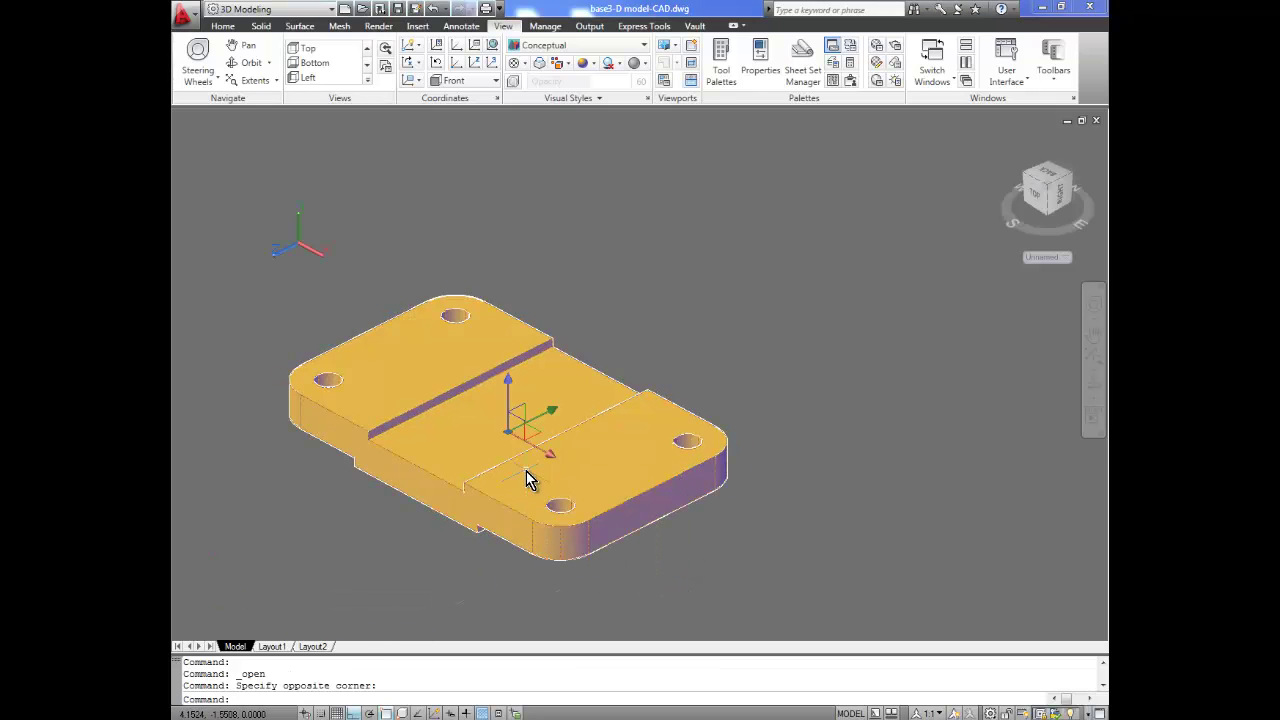
{"action": "key", "text": "ctrl+c"}
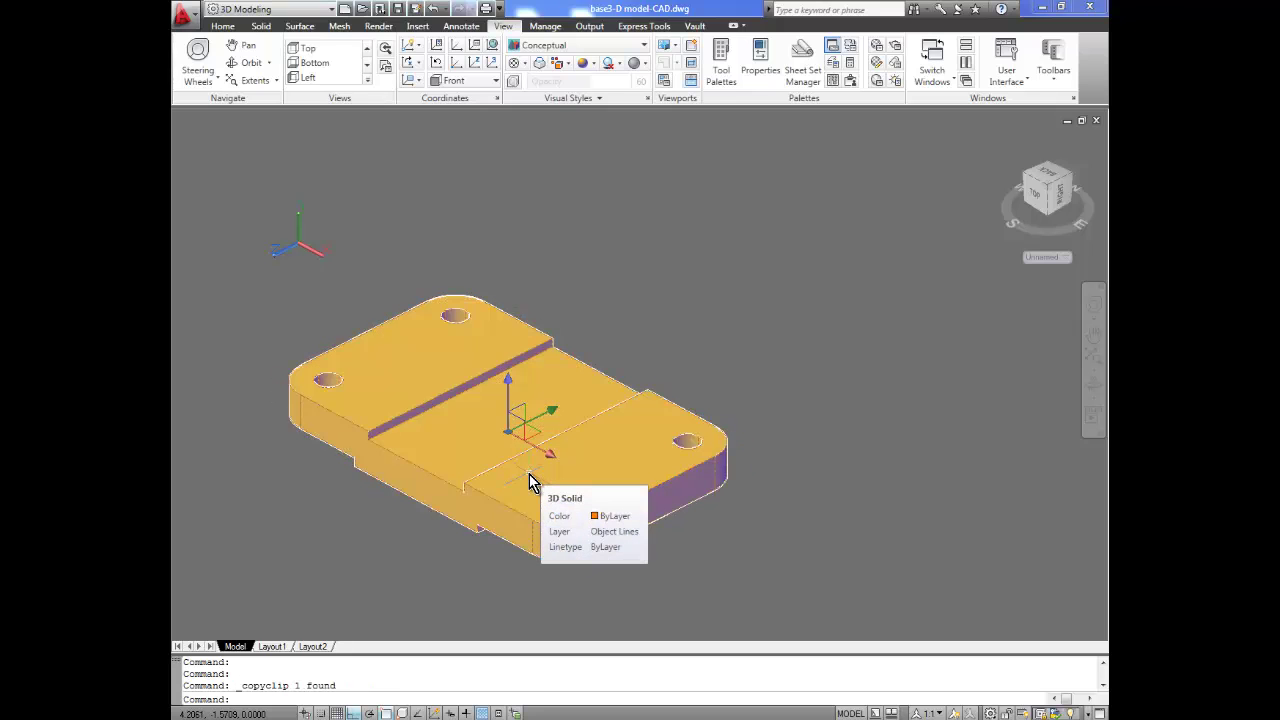
- Paste the base plate into assyparts-4video.dwg and bring the whole plate into view
{"action": "mouse_move", "coordinate": [1000, 672]}
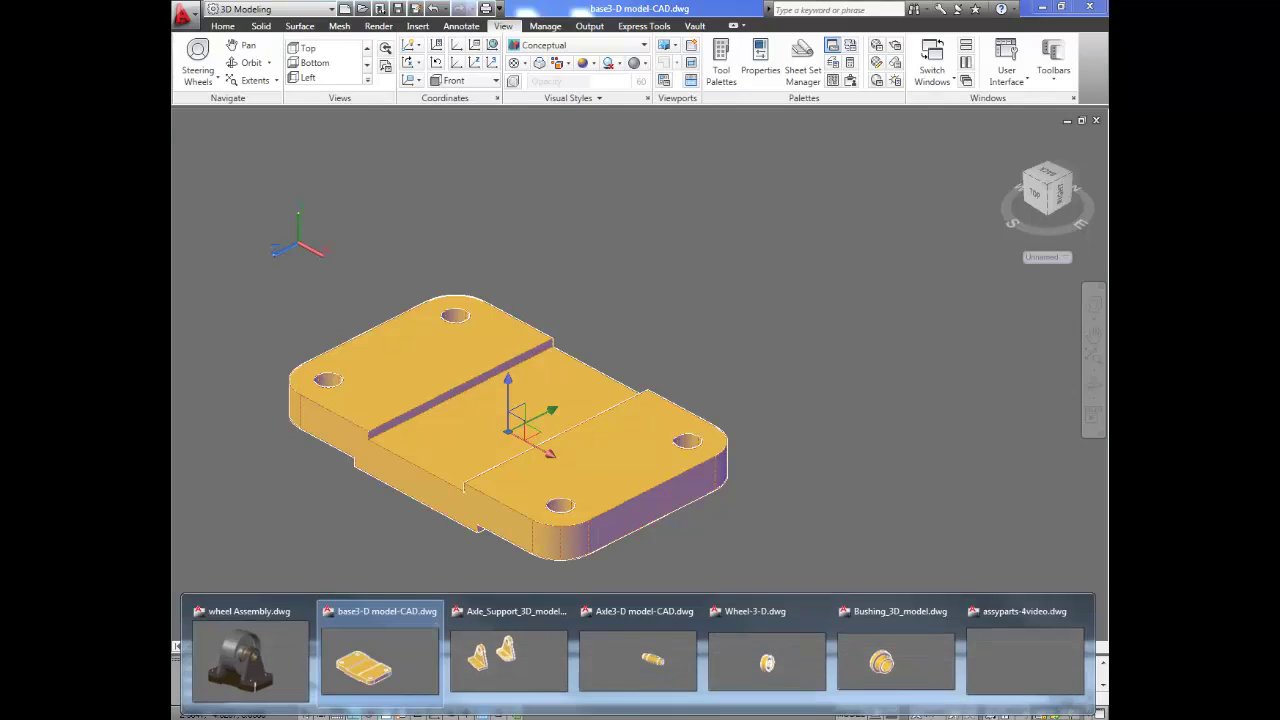
{"action": "left_click", "coordinate": [1000, 666]}
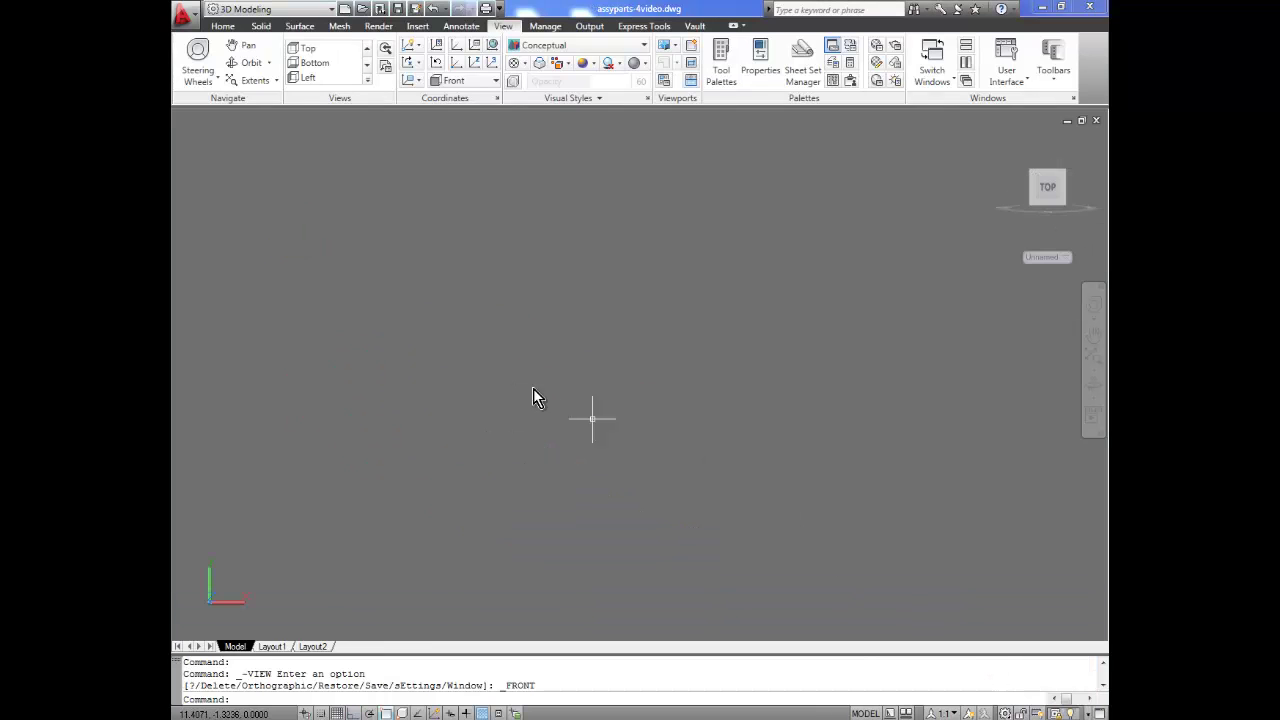
{"action": "key", "text": "ctrl+v"}
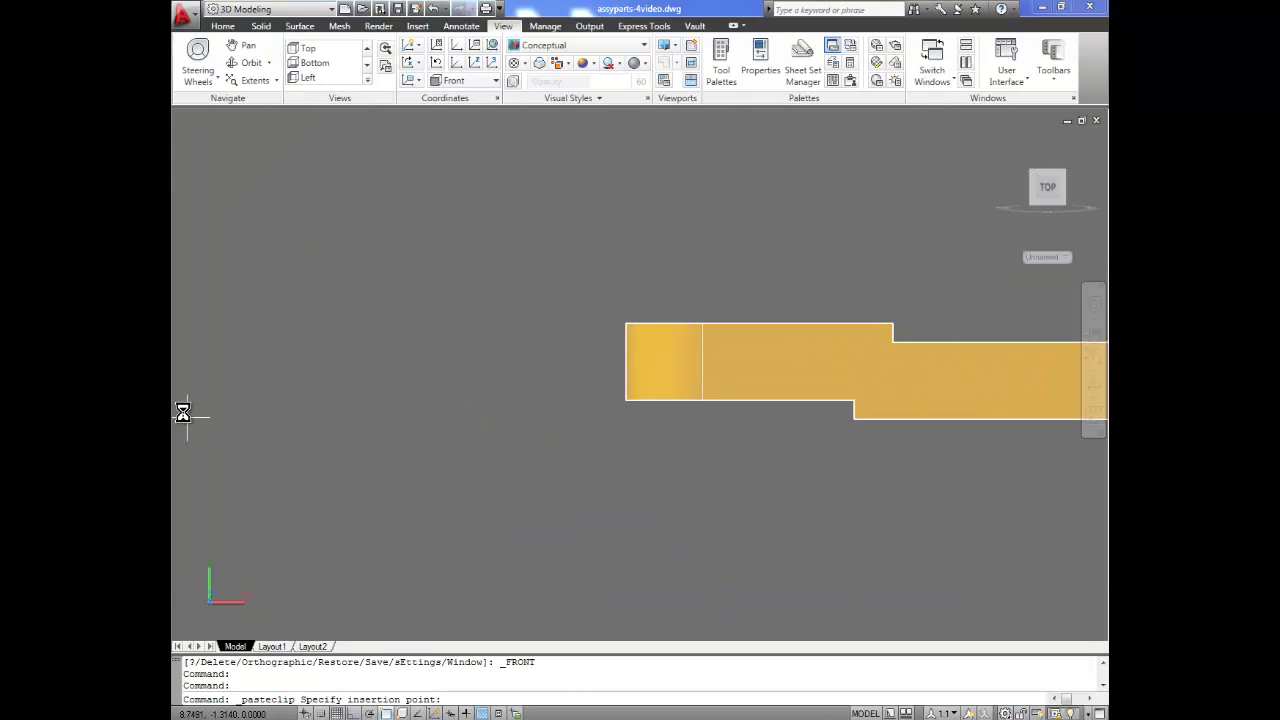
{"action": "left_click", "coordinate": [288, 366]}
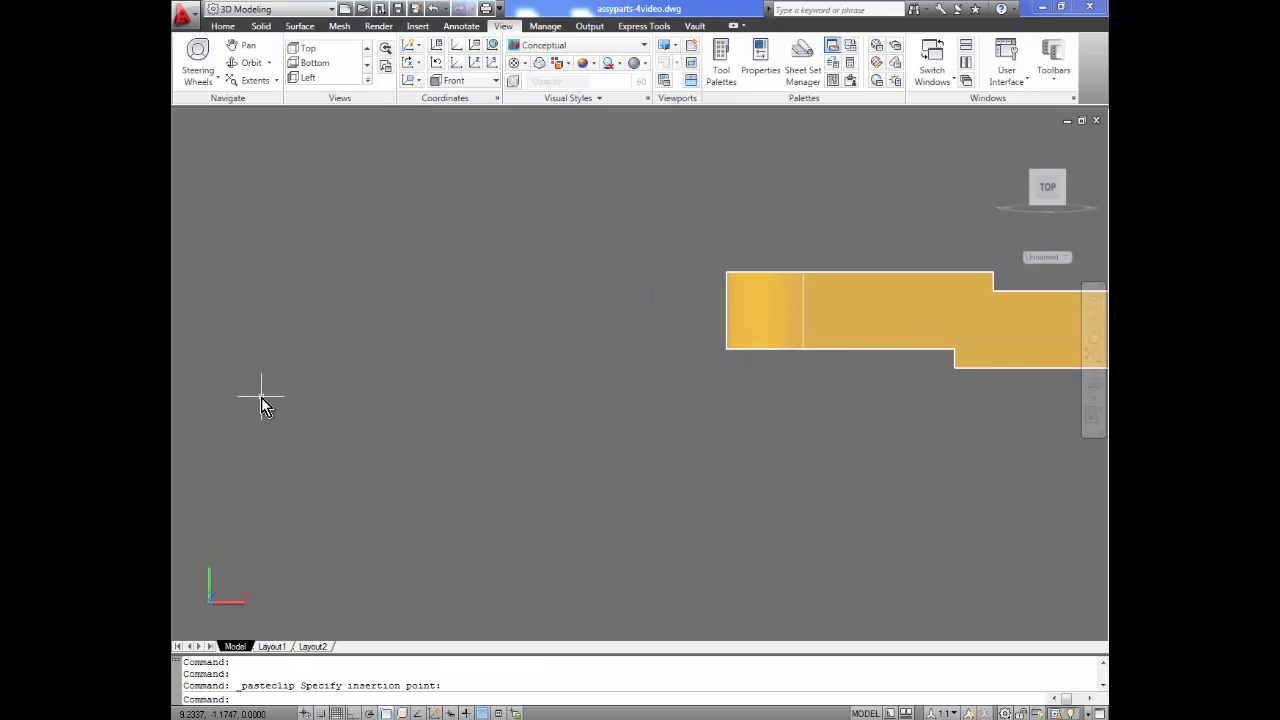
{"action": "middle_click_drag", "start_coordinate": [865, 525], "coordinate": [515, 549]}
{"action": "middle_click_drag", "start_coordinate": [751, 514], "coordinate": [549, 534]}
{"action": "scroll", "coordinate": [600, 551], "scroll_direction": "down", "scroll_amount": 2}
{"action": "scroll", "coordinate": [602, 552], "scroll_direction": "down", "scroll_amount": 2}
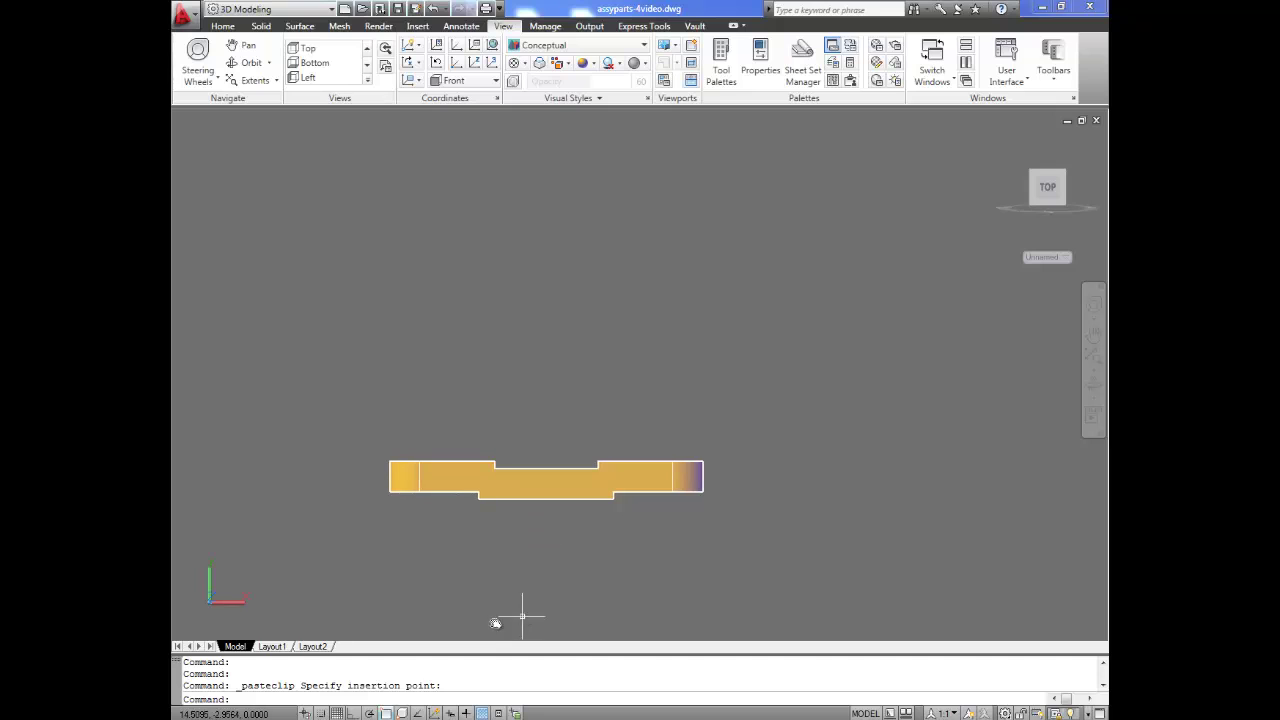
- Switch to the Axle_Support_3D_model.dwg drawing
{"action": "mouse_move", "coordinate": [481, 716]}
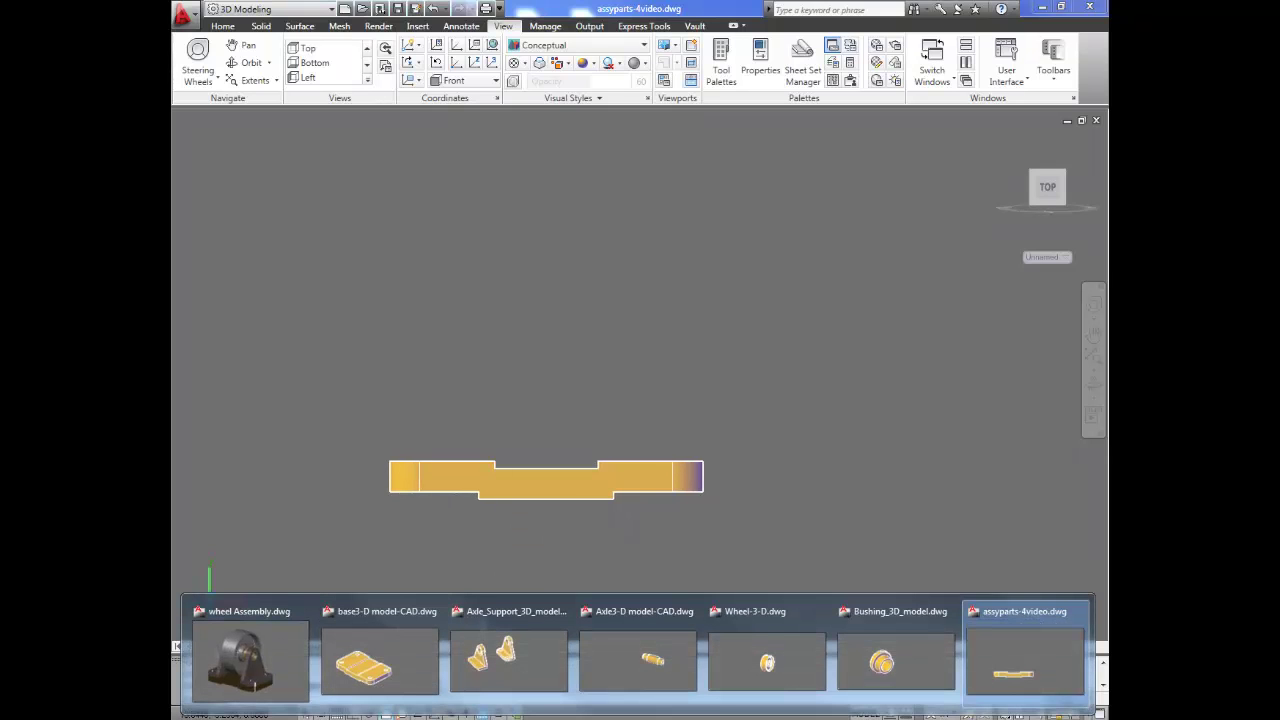
{"action": "left_click", "coordinate": [510, 665]}
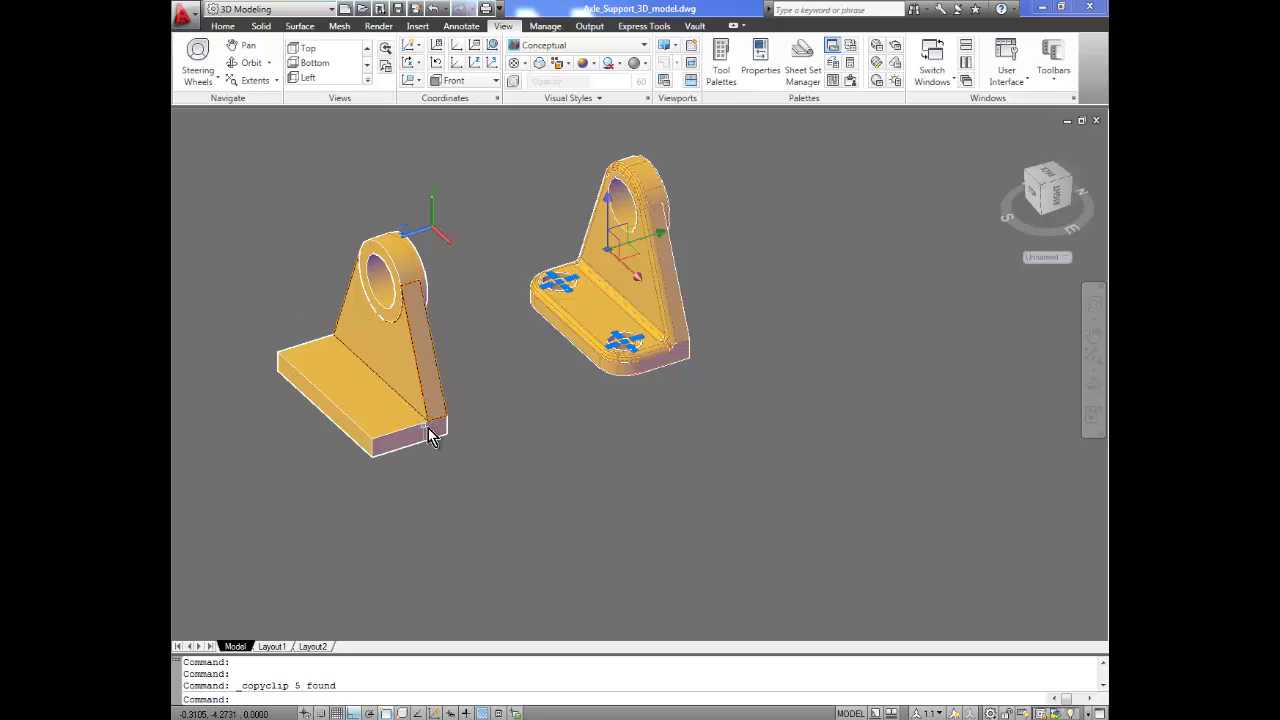
{"action": "left_click", "coordinate": [475, 484]}
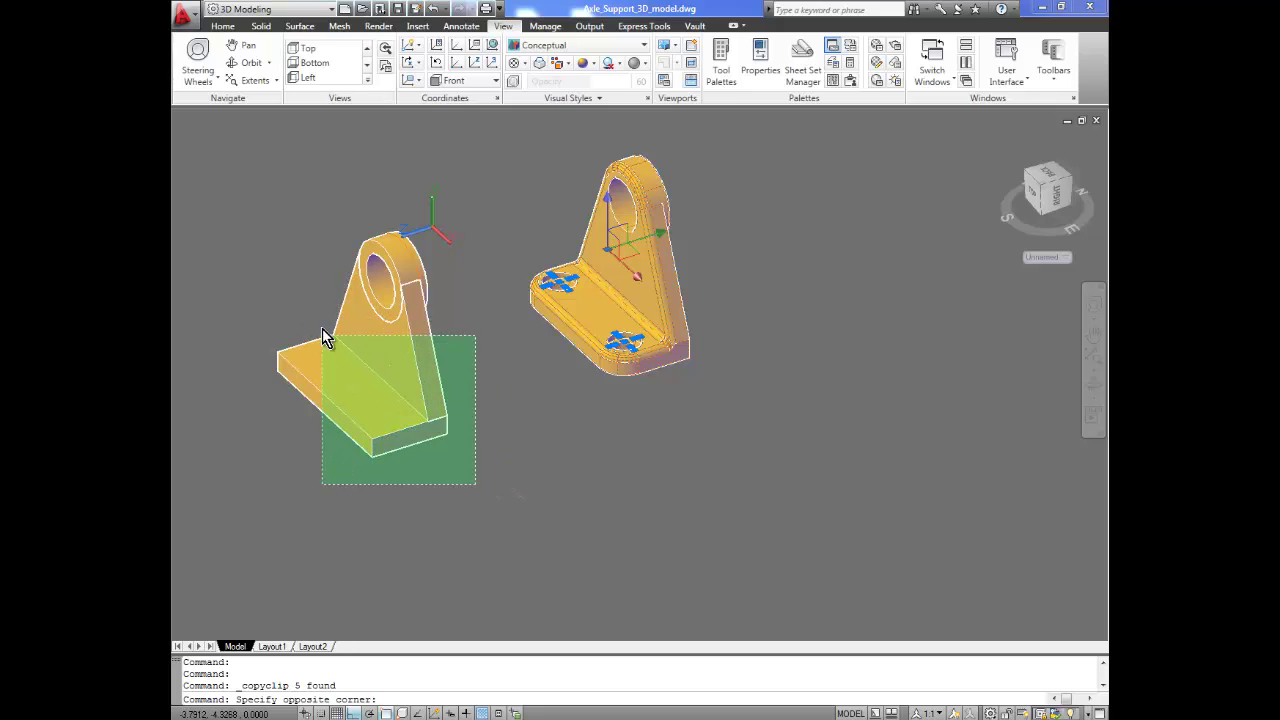
{"action": "left_click", "coordinate": [287, 229]}
{"action": "key", "text": "Escape"}
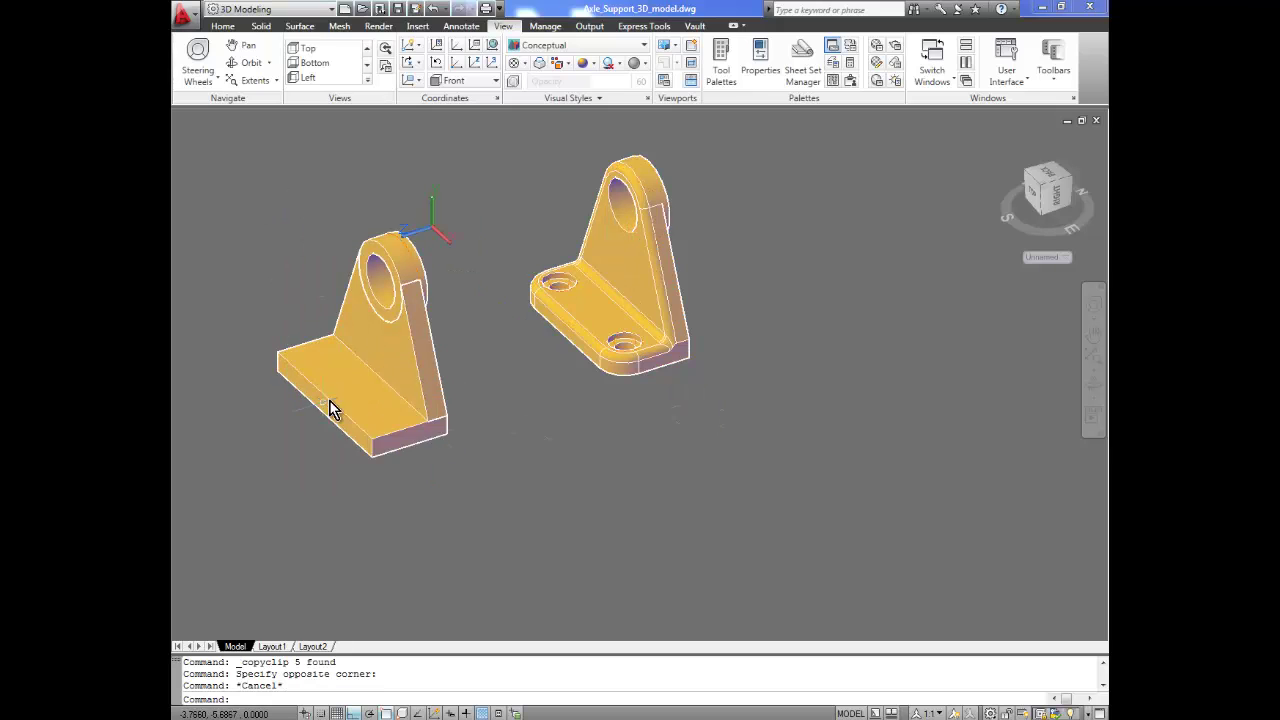
- Copy the finished axle support with rounded edges and mounting holes to the clipboard
{"action": "left_click", "coordinate": [745, 401]}
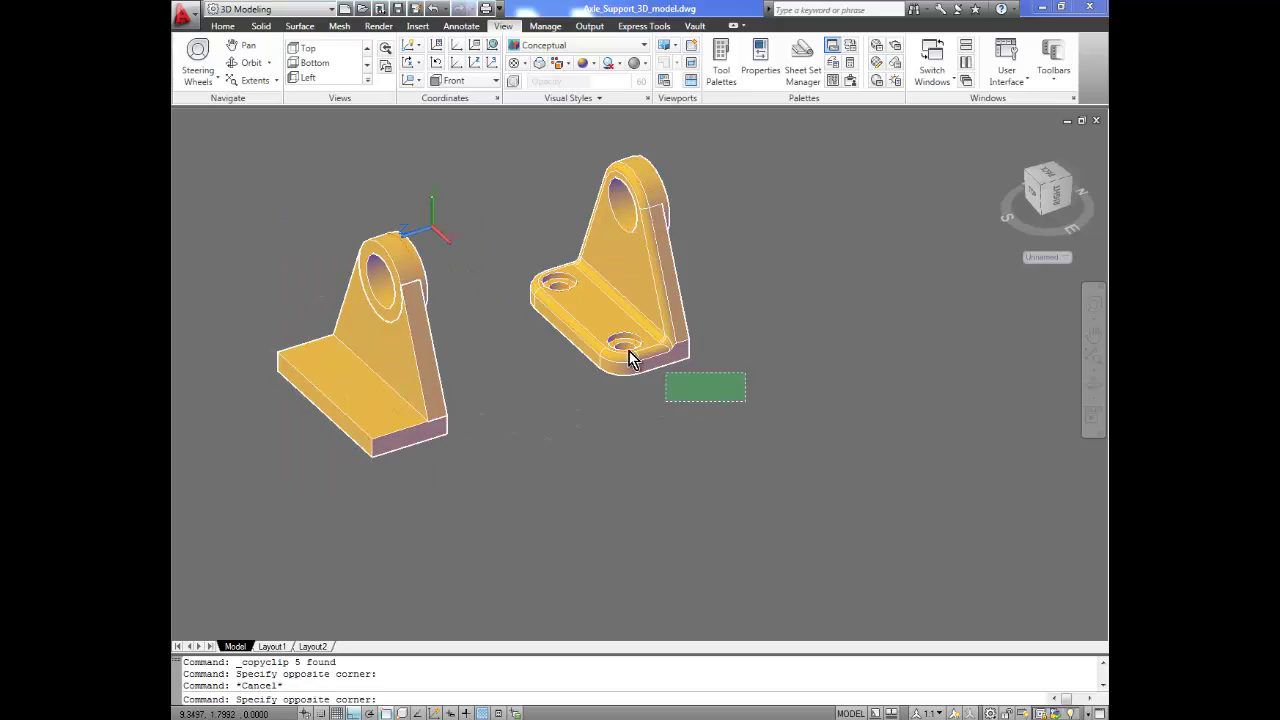
{"action": "left_click", "coordinate": [503, 150]}
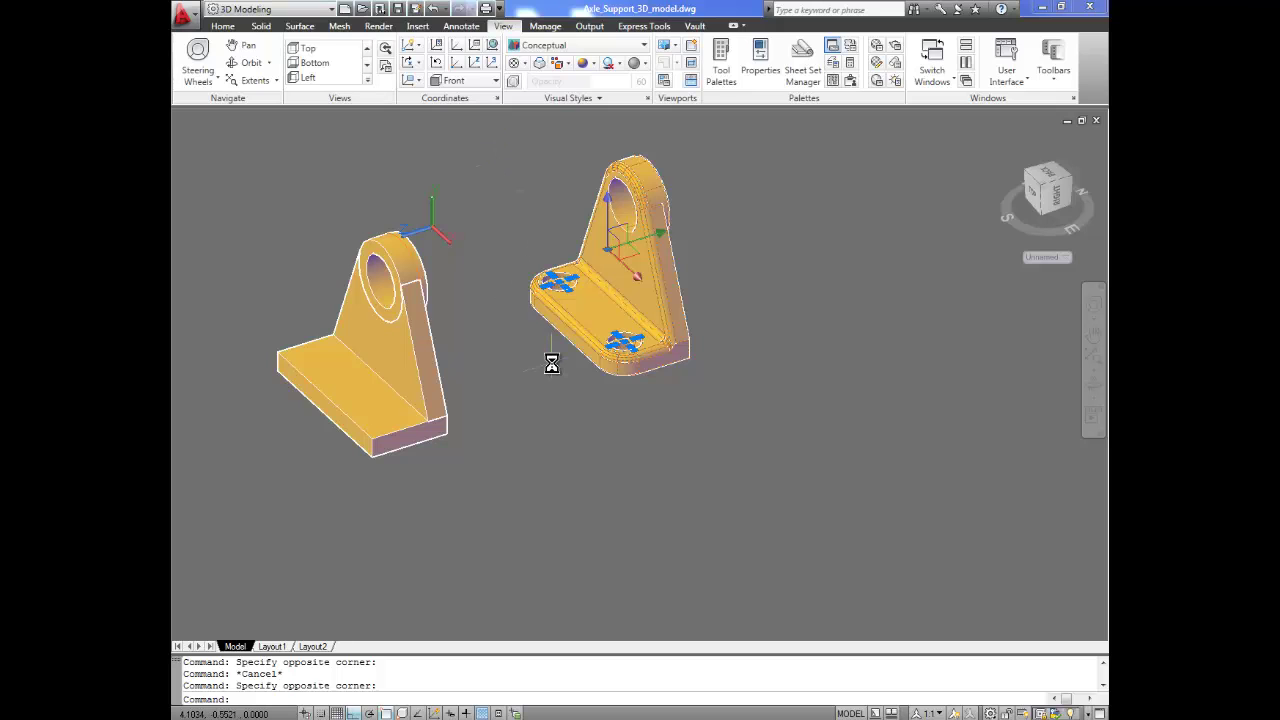
{"action": "key", "text": "ctrl+c"}
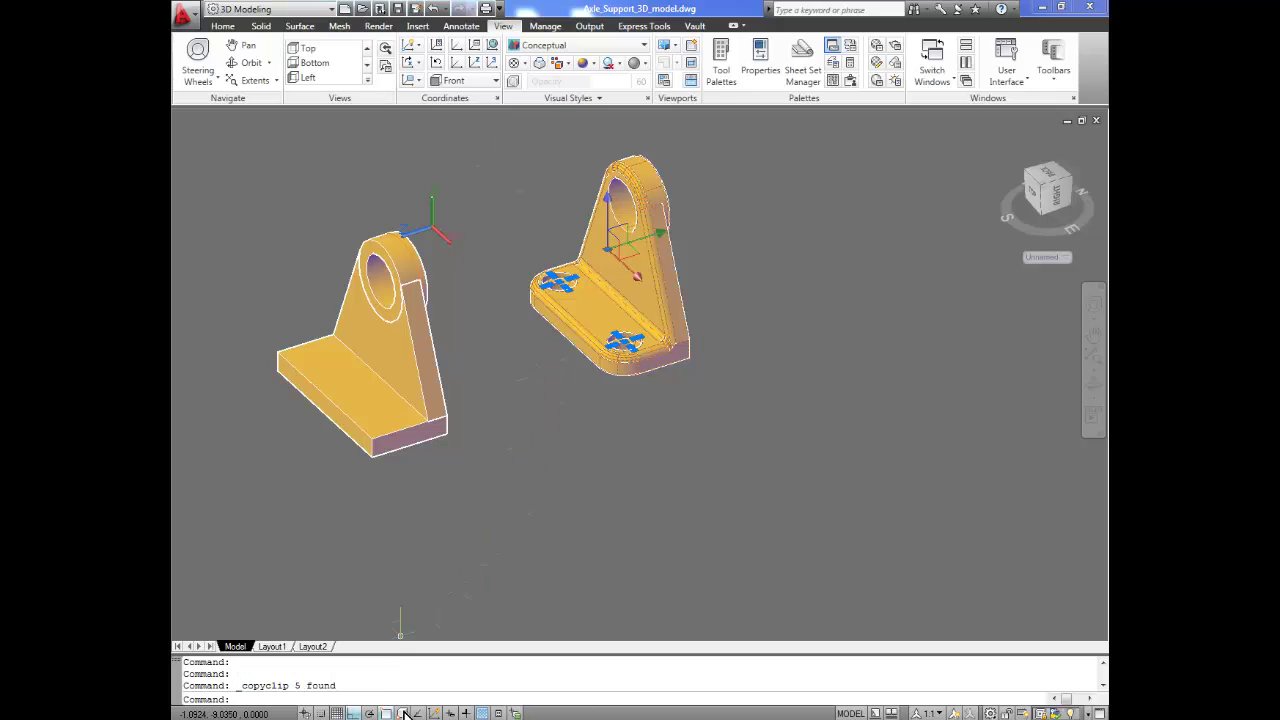
- Paste the axle support into assyparts-4video.dwg, to the right of the base plate
{"action": "mouse_move", "coordinate": [640, 716]}
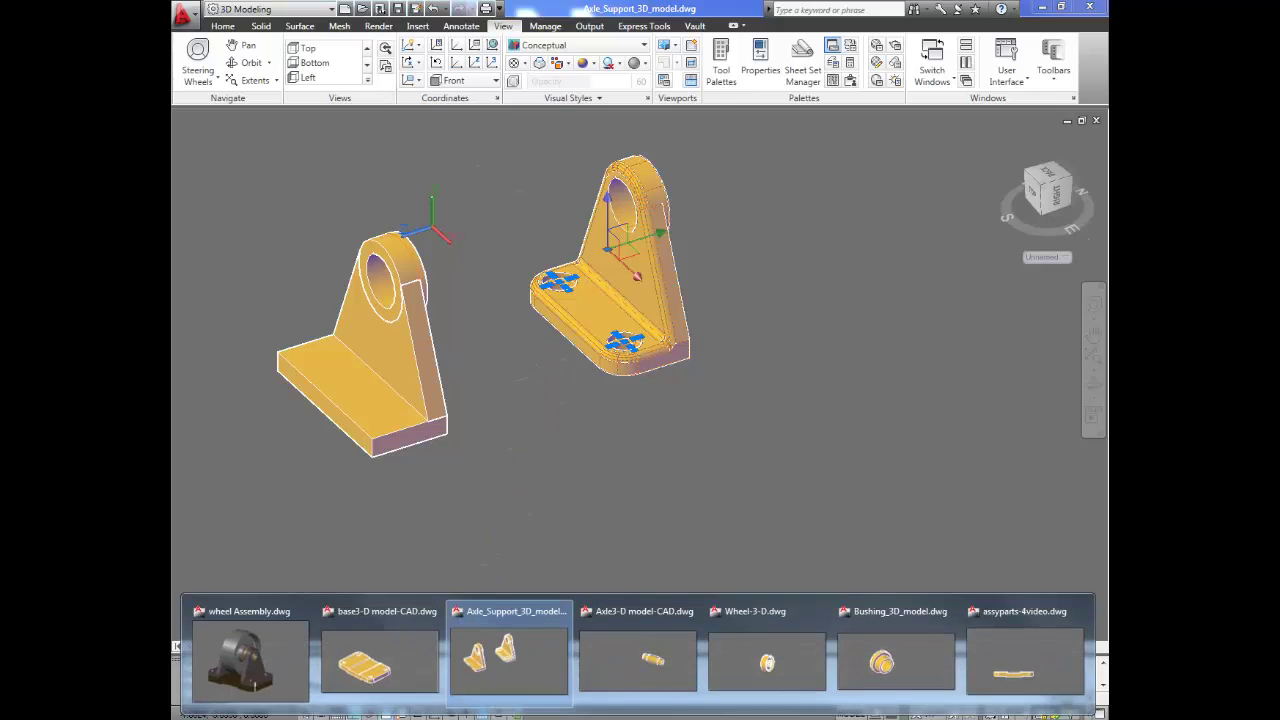
{"action": "left_click", "coordinate": [1015, 660]}
{"action": "key", "text": "ctrl+v"}
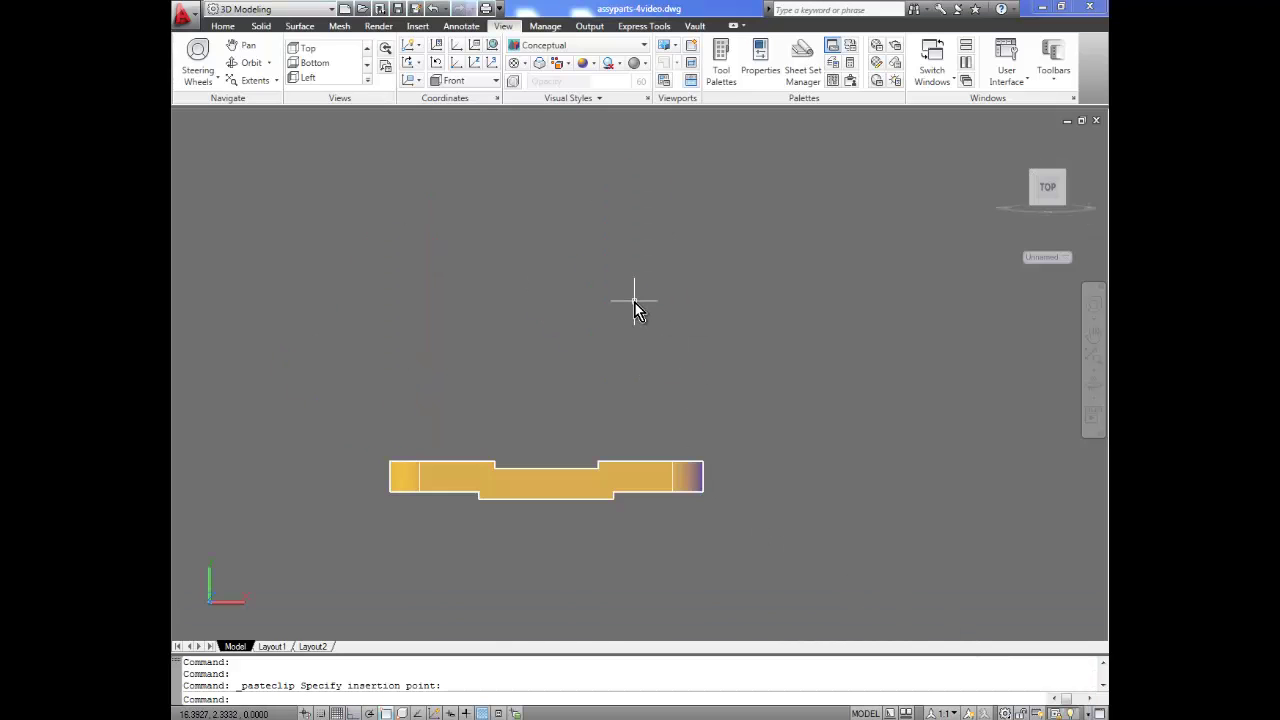
{"action": "key", "text": "ctrl+v"}
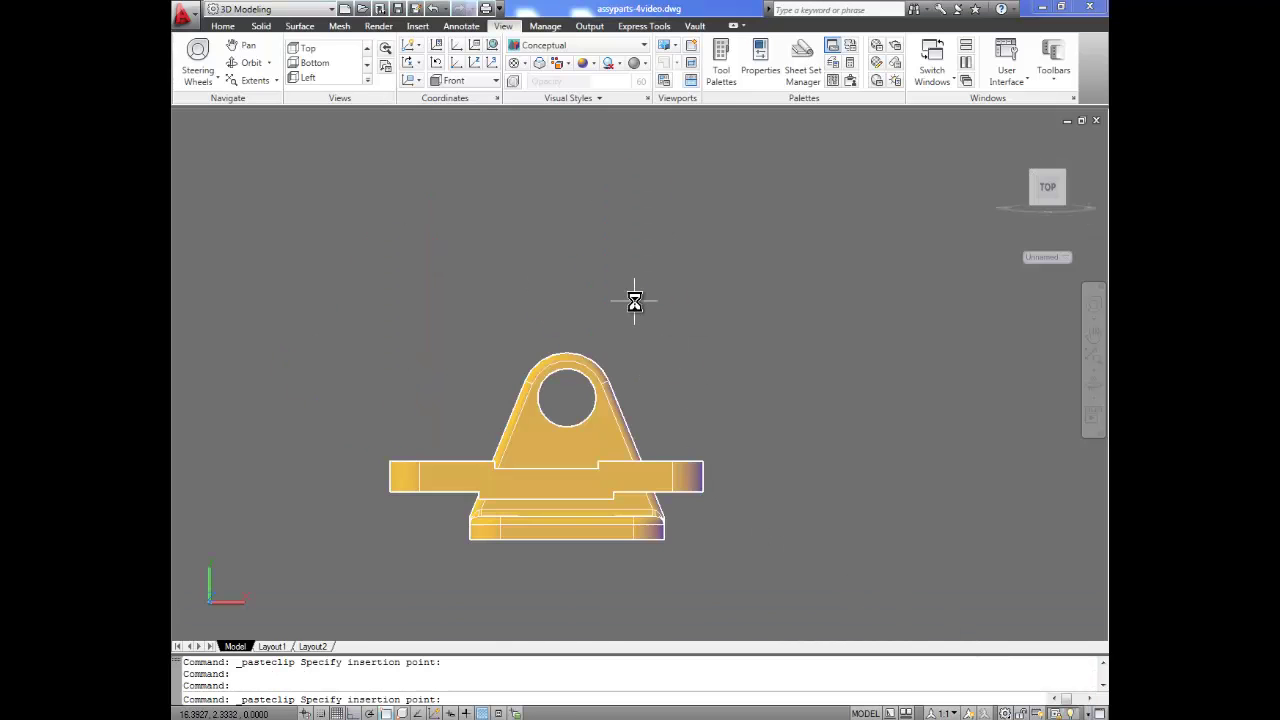
{"action": "left_click", "coordinate": [997, 312]}
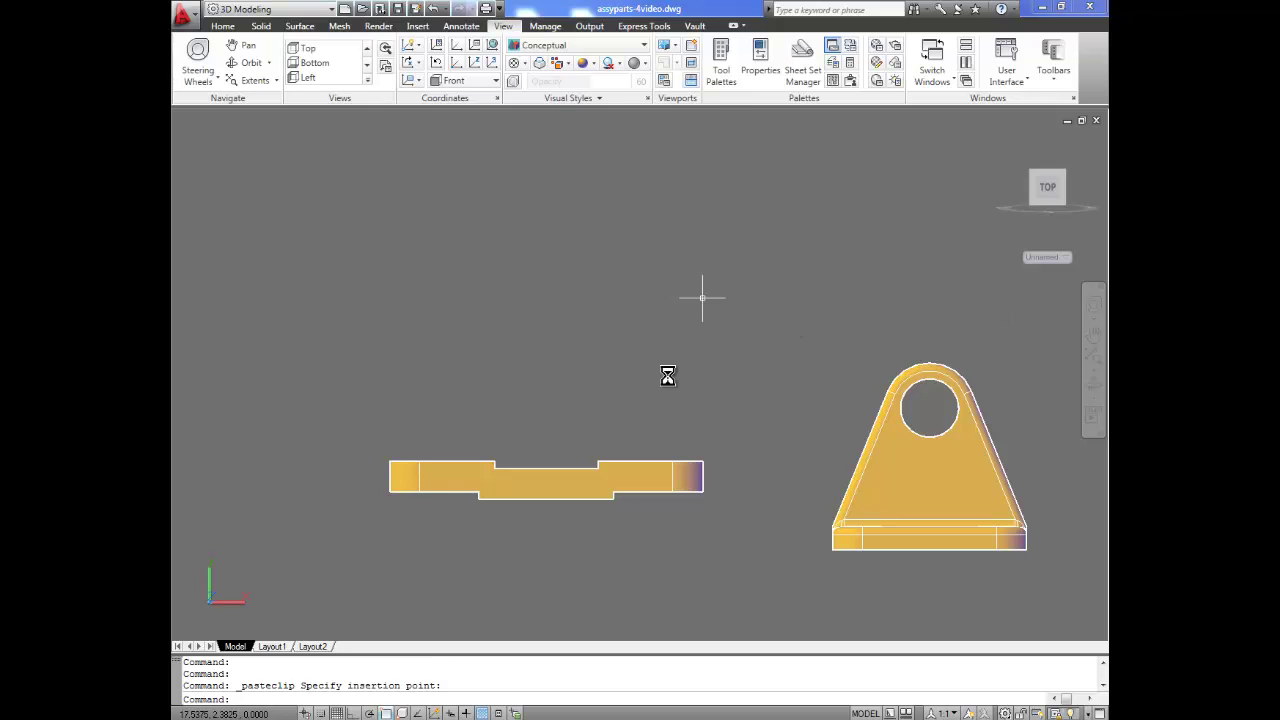
- Copy the axle solid from Axle3-D model-CAD.dwg to the clipboard
{"action": "mouse_move", "coordinate": [638, 719]}
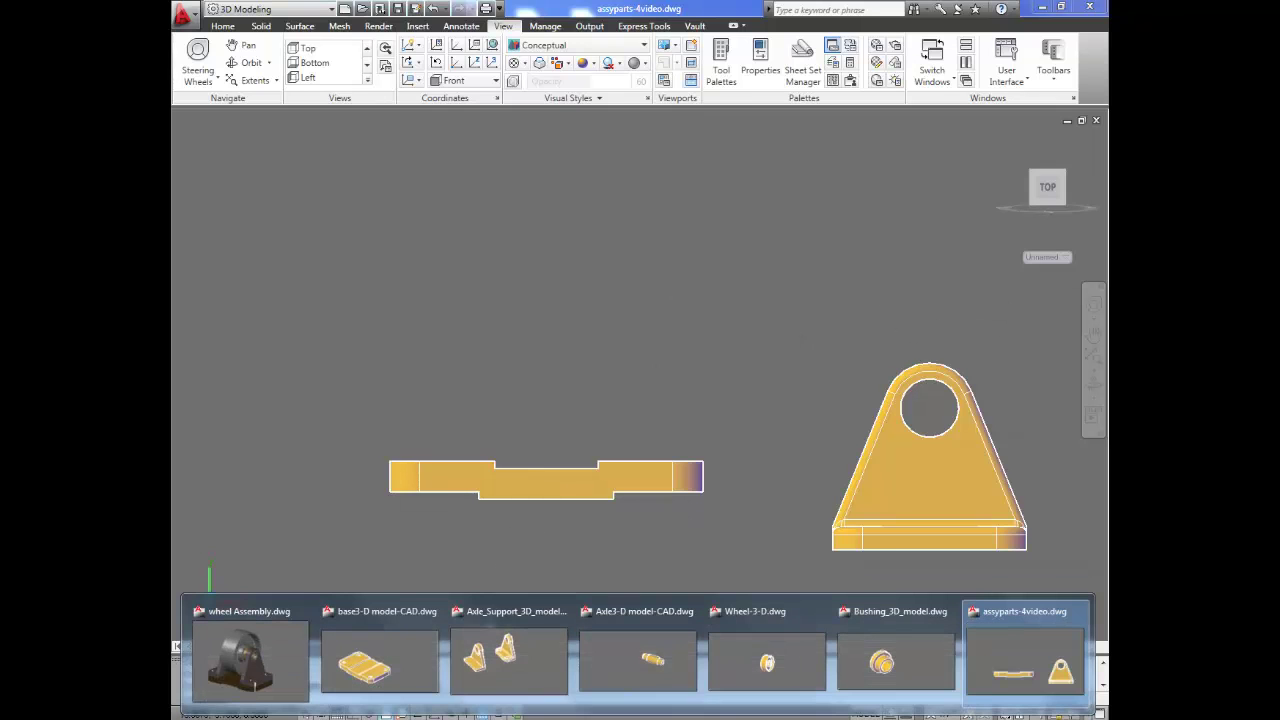
{"action": "left_click", "coordinate": [648, 660]}
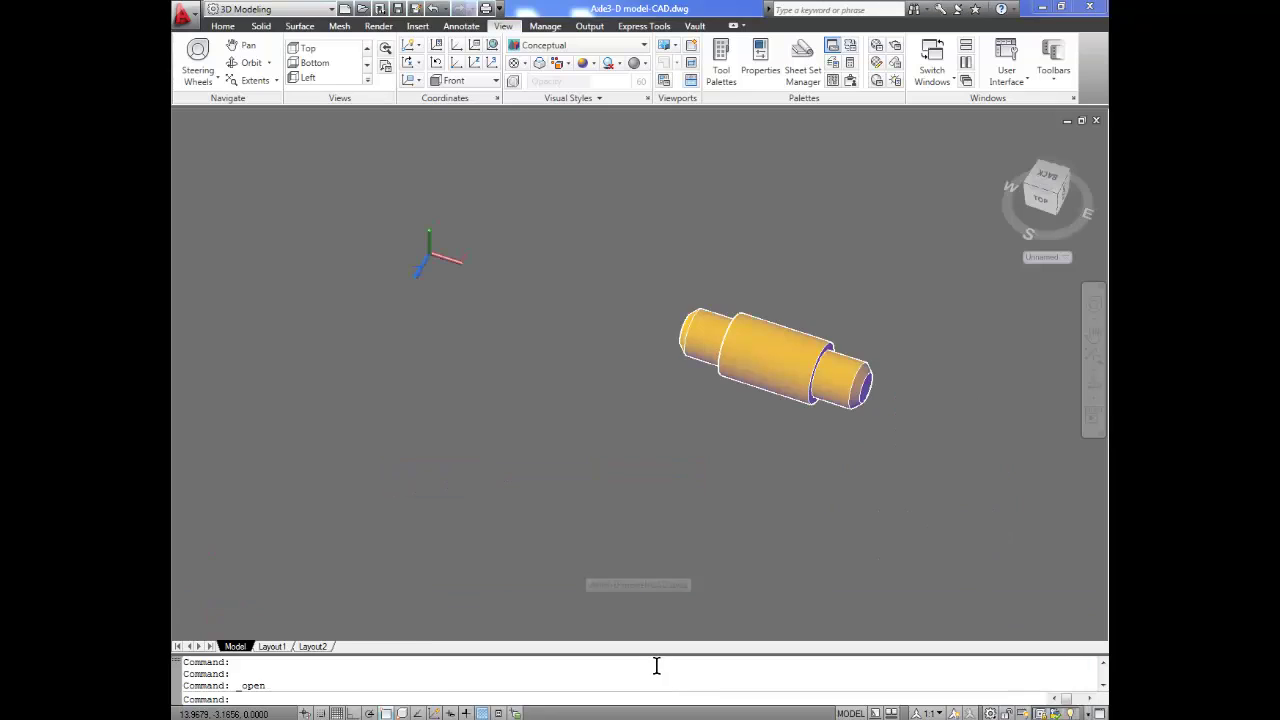
{"action": "left_click", "coordinate": [888, 437]}
{"action": "left_click", "coordinate": [653, 303]}
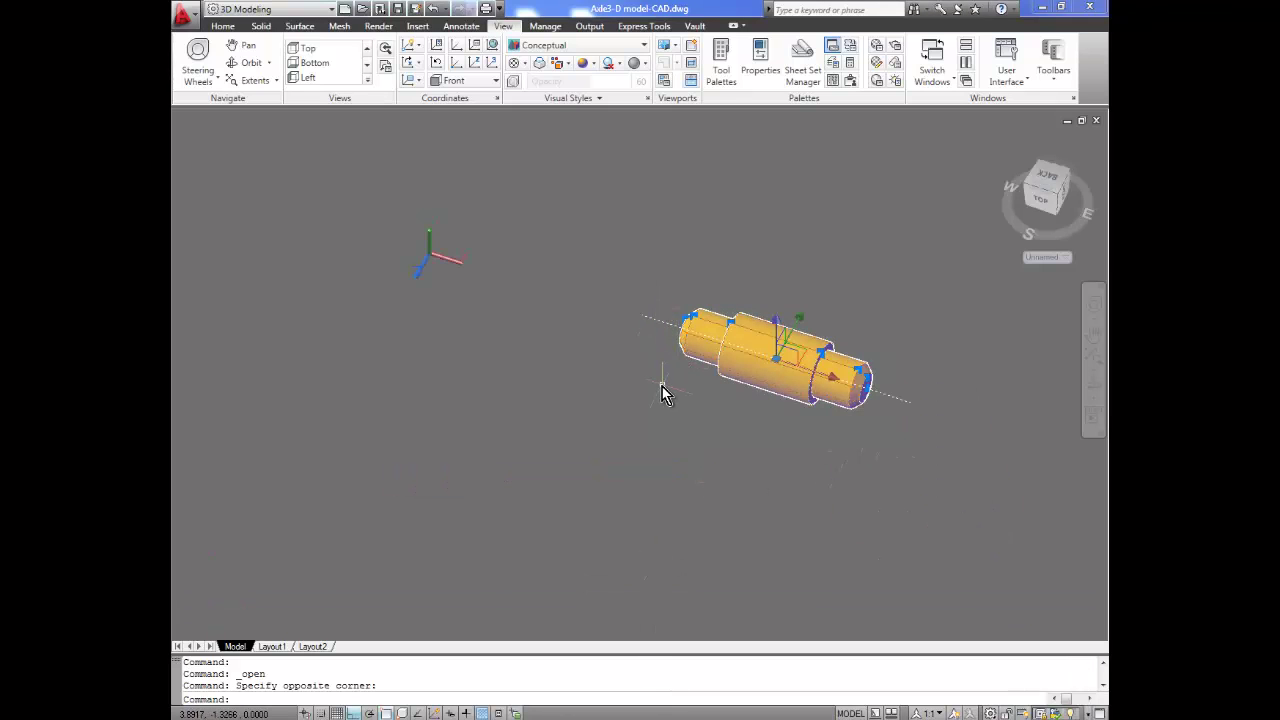
{"action": "key", "text": "ctrl+c"}
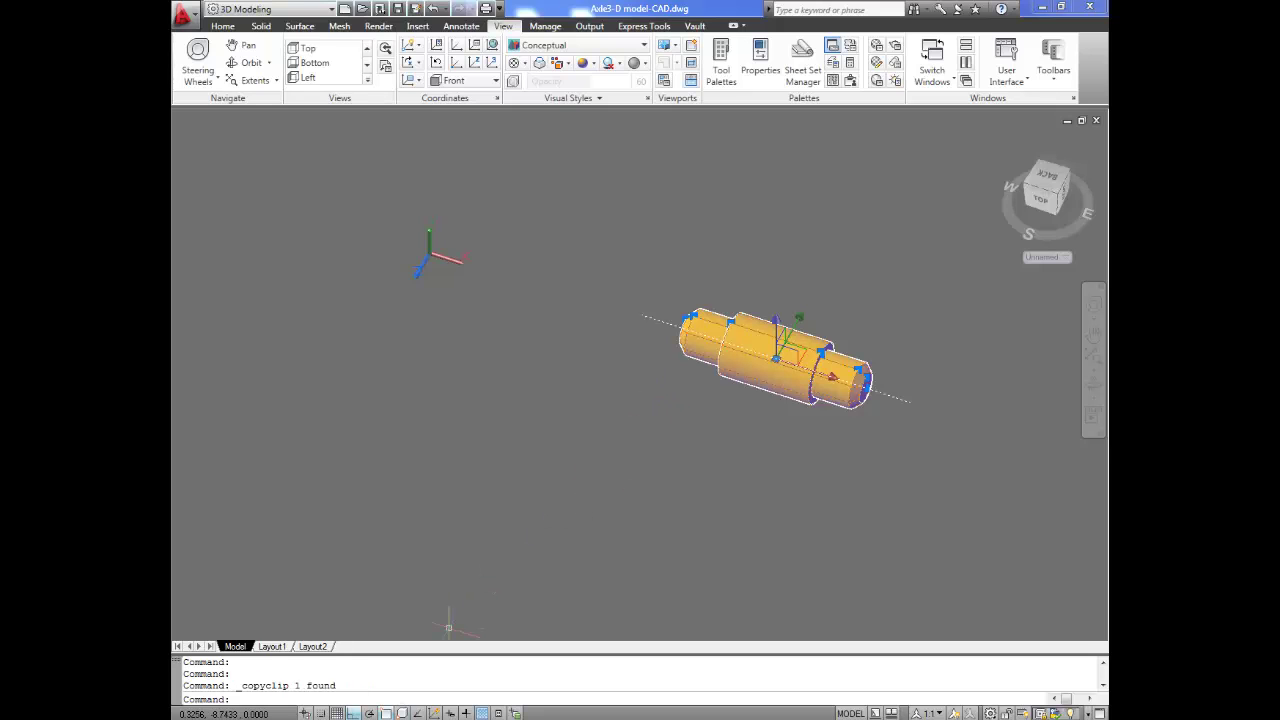
- Paste the axle into assyparts-4video.dwg, above and between the base plate and the axle support
{"action": "left_click", "coordinate": [891, 713]}
{"action": "left_click", "coordinate": [1026, 648]}
{"action": "key", "text": "ctrl+v"}
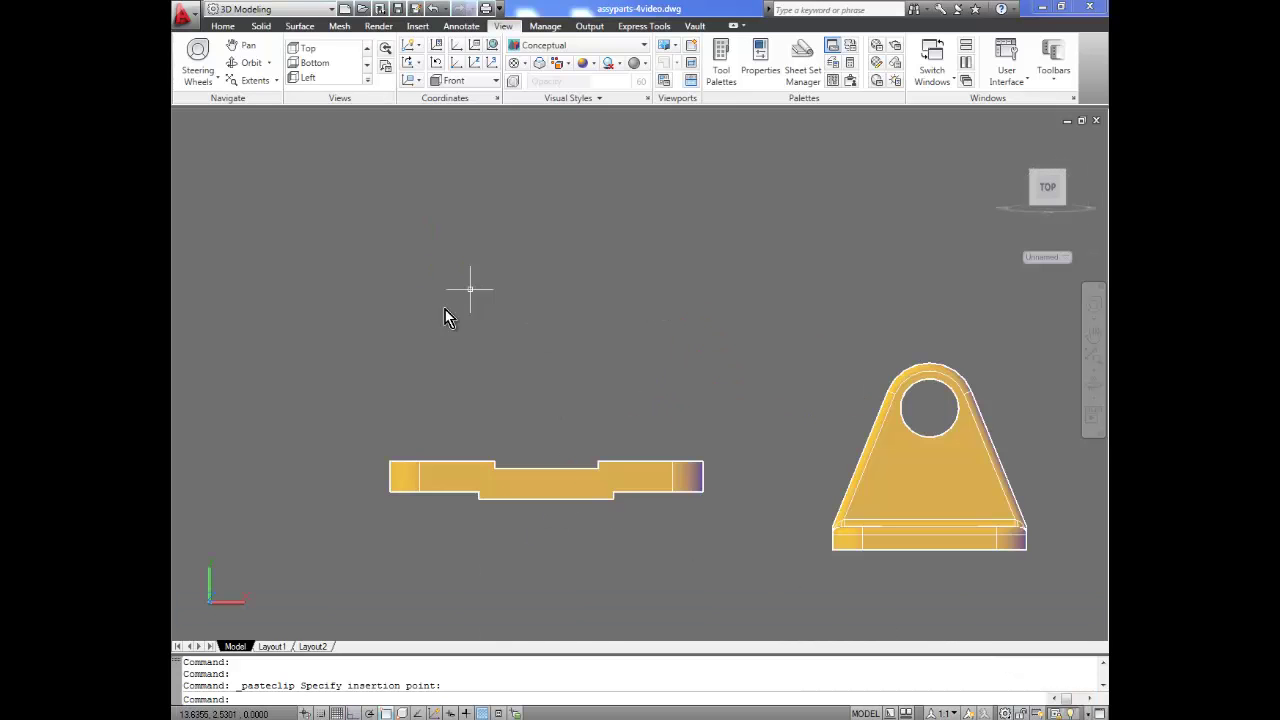
{"action": "left_click", "coordinate": [407, 320]}
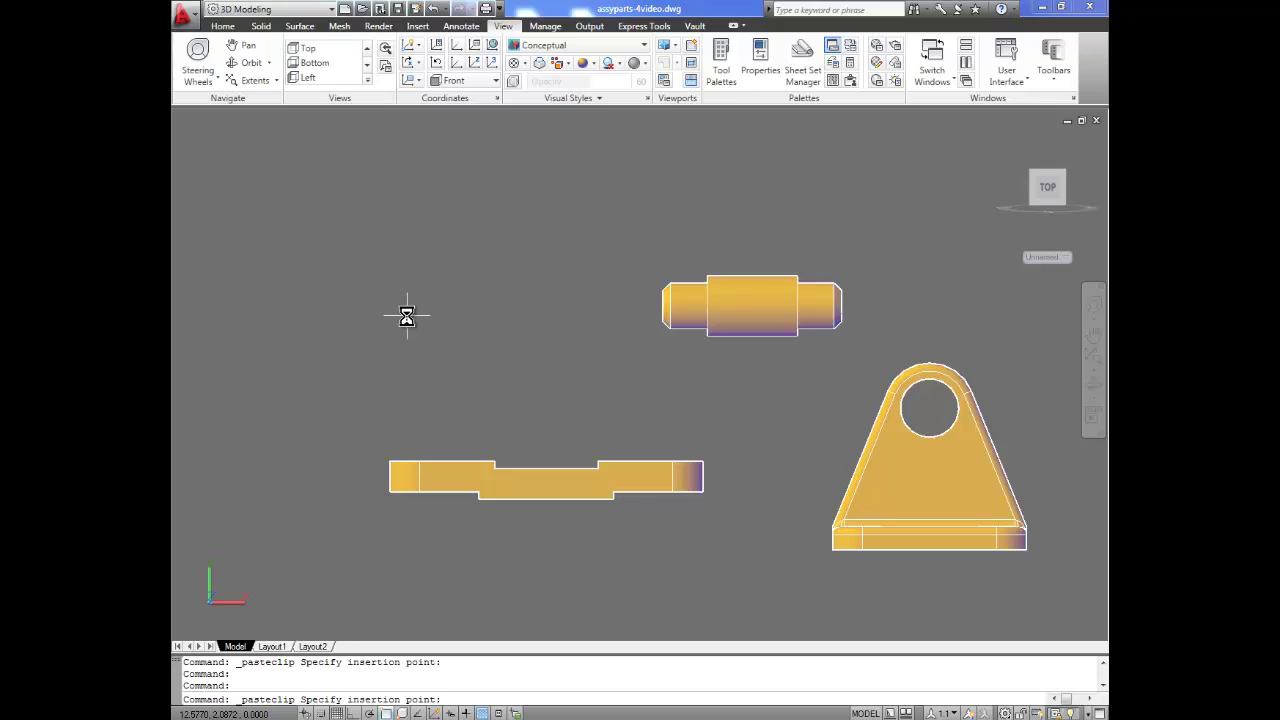
{"action": "left_click", "coordinate": [392, 267]}
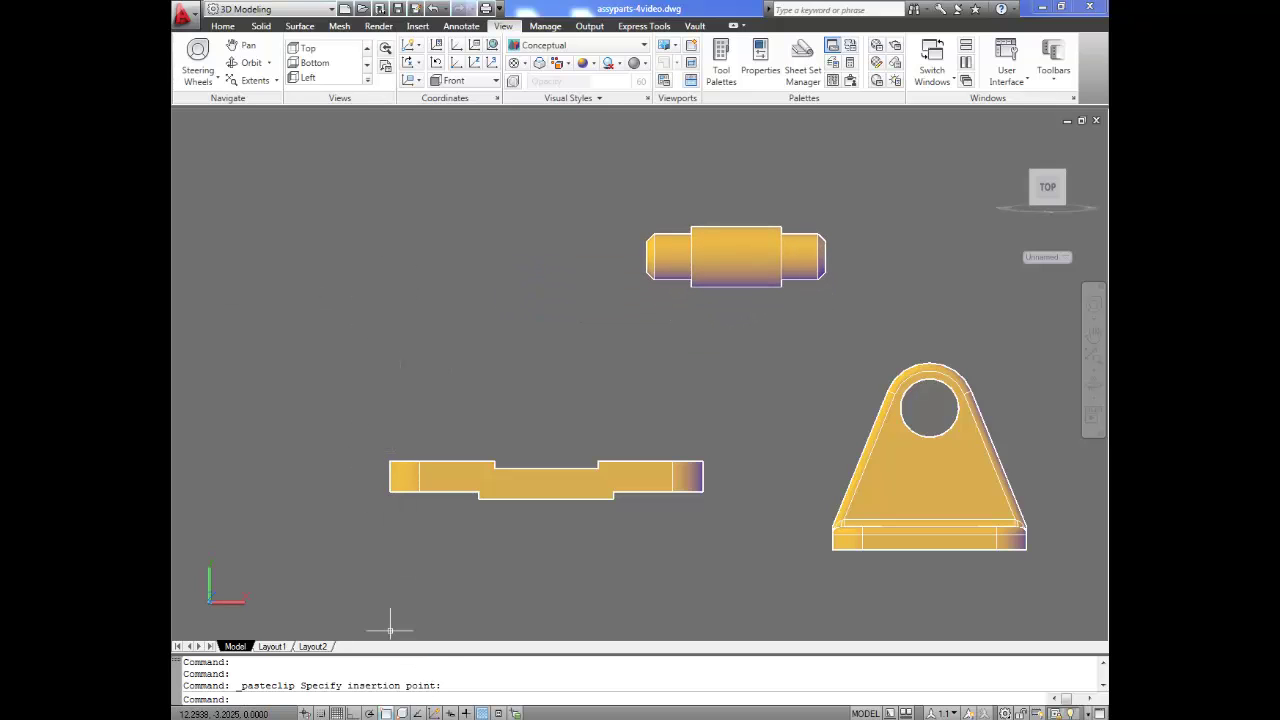
- Copy the wheel solid from Wheel-3-D.dwg to the clipboard
{"action": "mouse_move", "coordinate": [638, 719]}
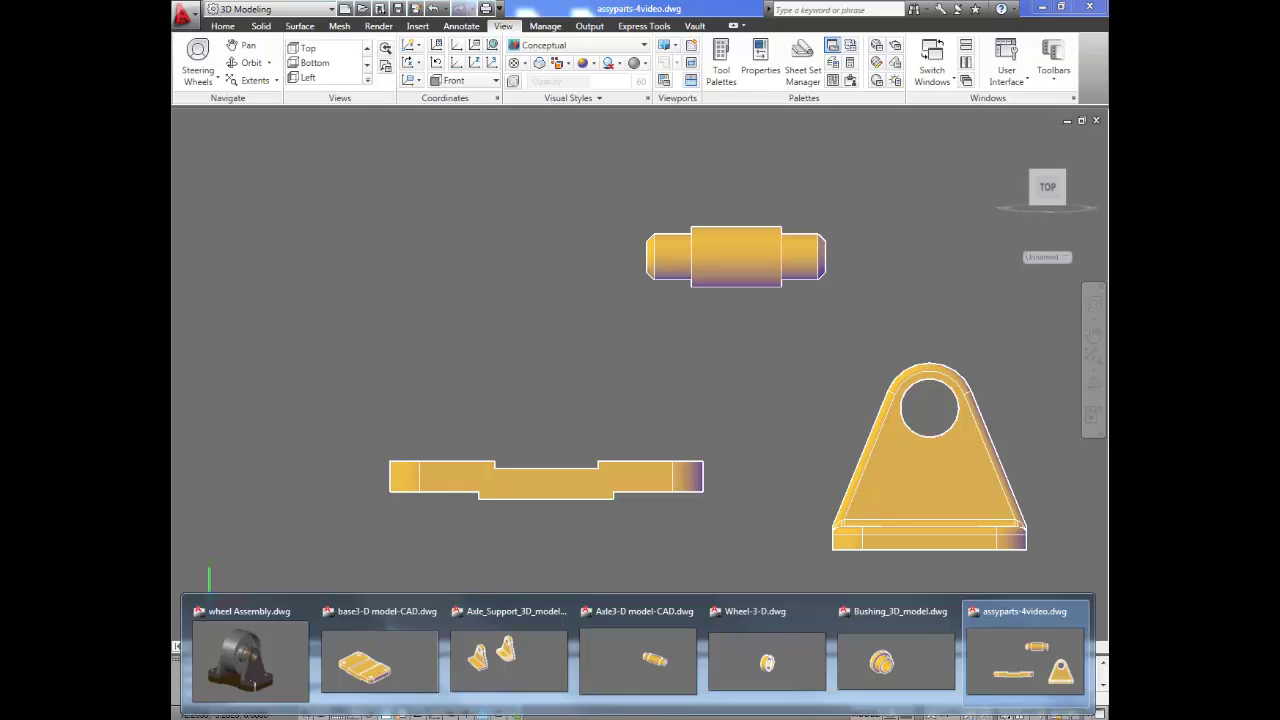
{"action": "left_click", "coordinate": [789, 679]}
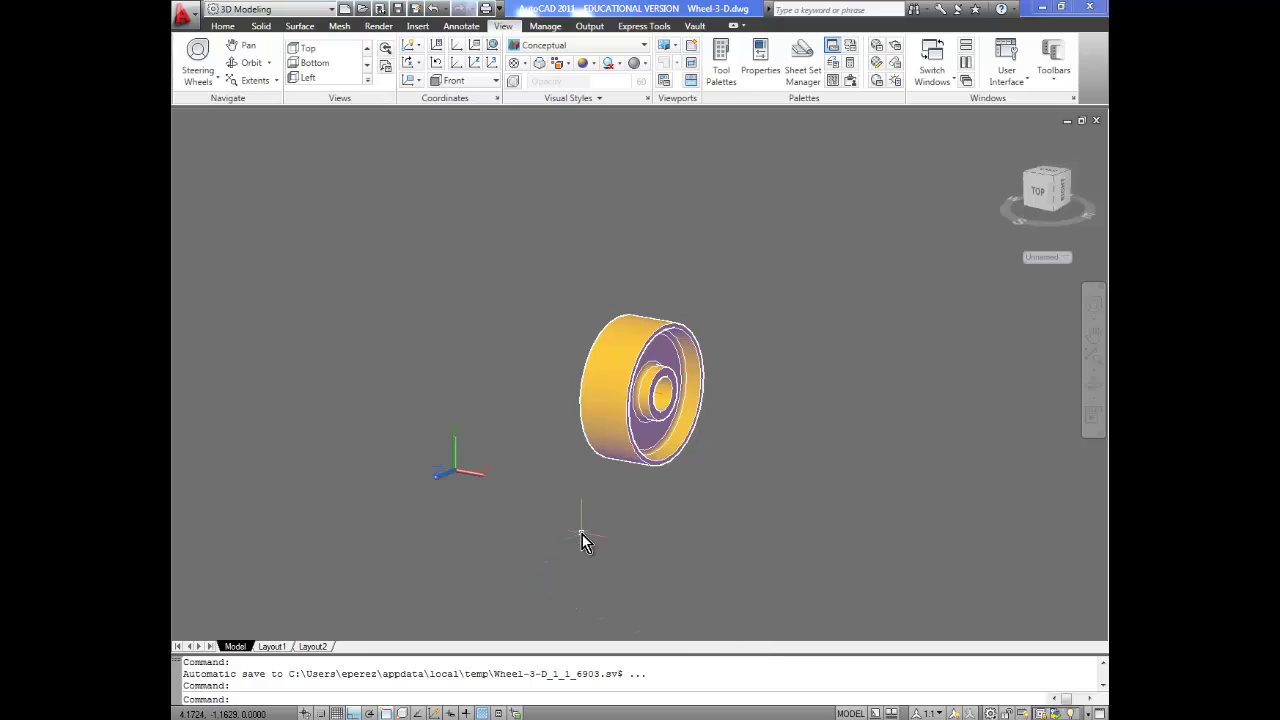
{"action": "left_click", "coordinate": [613, 425]}
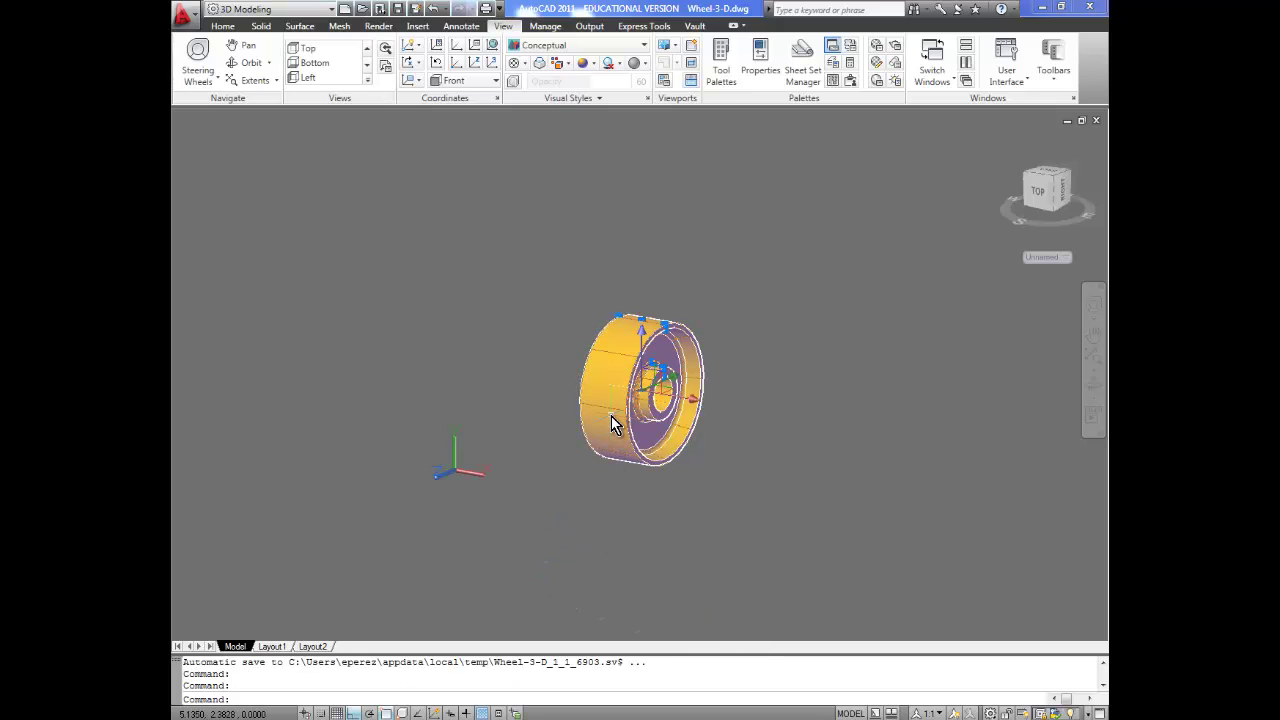
{"action": "right_click", "coordinate": [613, 425]}
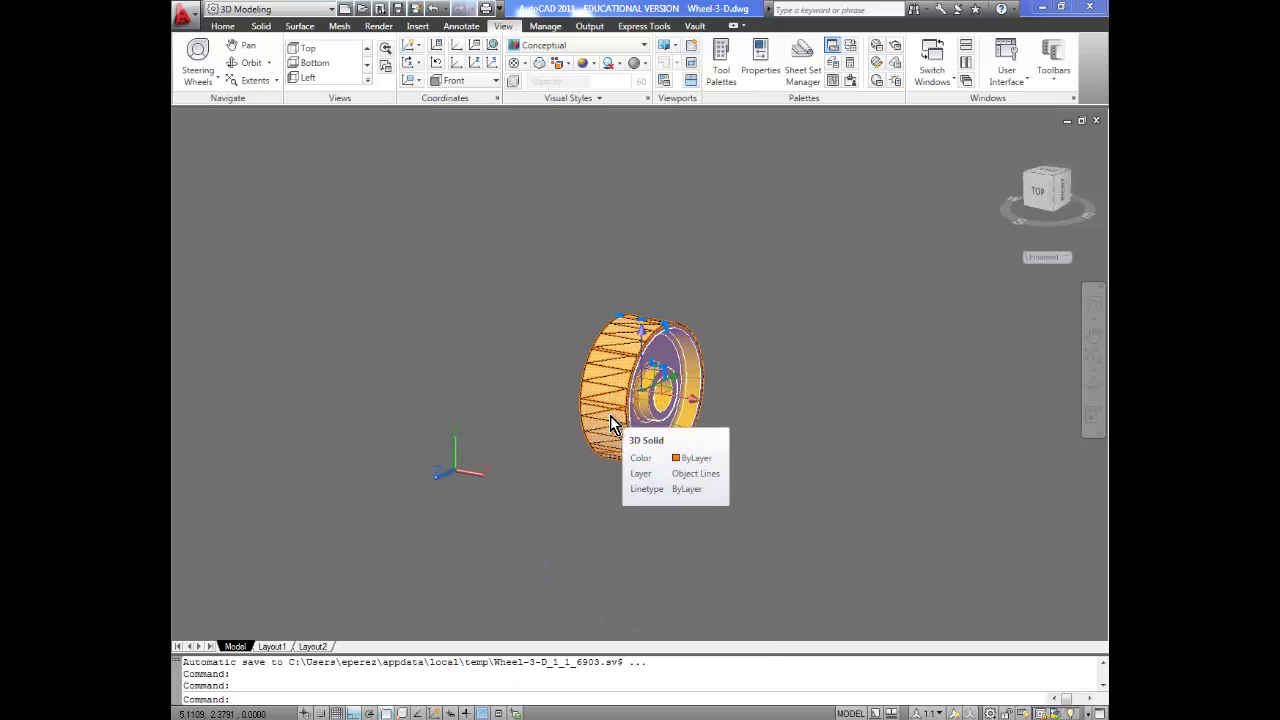
{"action": "key", "text": "ctrl+c"}
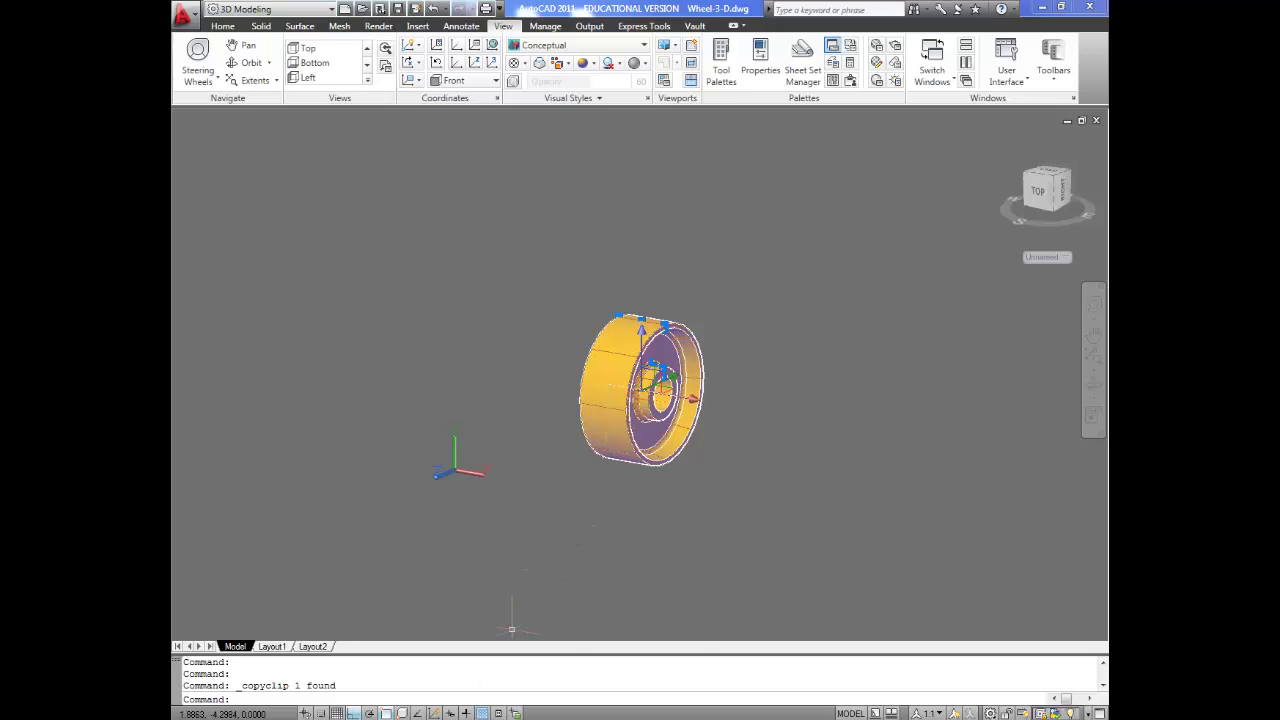
- Paste the copied wheel into assyparts-4video.dwg, above the axle support and beside the axle
{"action": "left_click", "coordinate": [891, 713]}
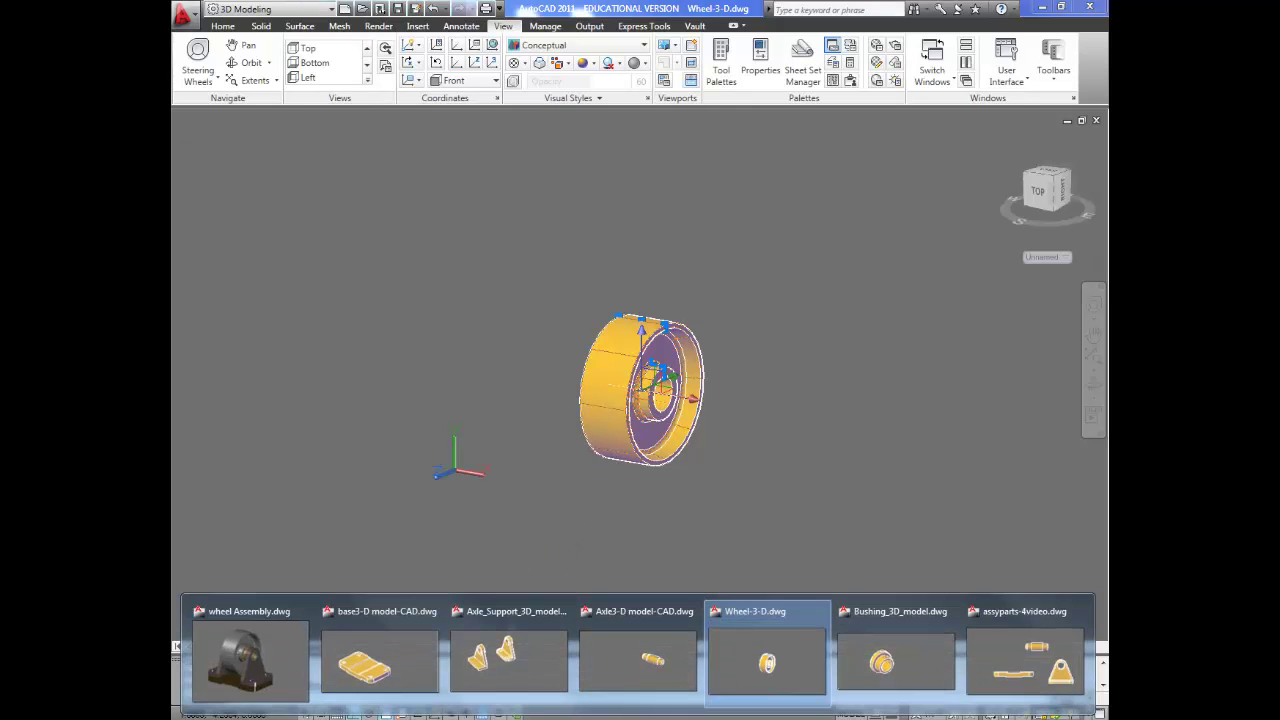
{"action": "left_click", "coordinate": [1003, 660]}
{"action": "key", "text": "ctrl+v"}
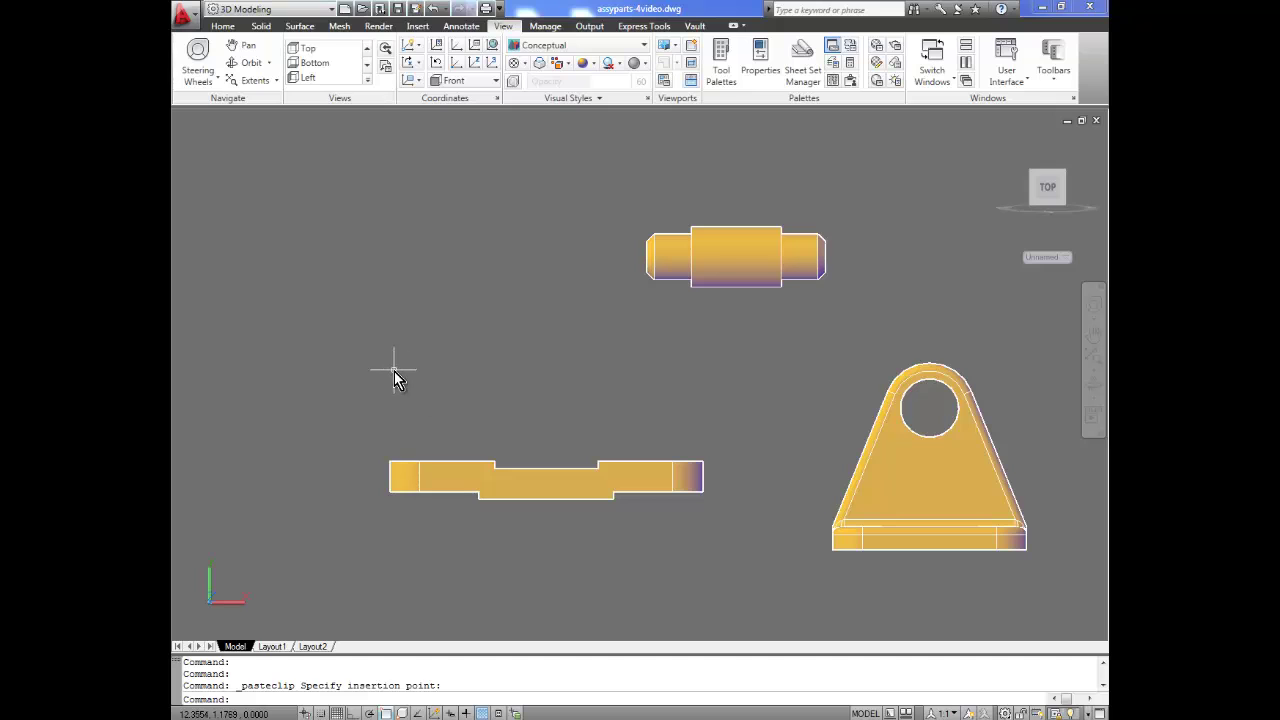
{"action": "key", "text": "ctrl+v"}
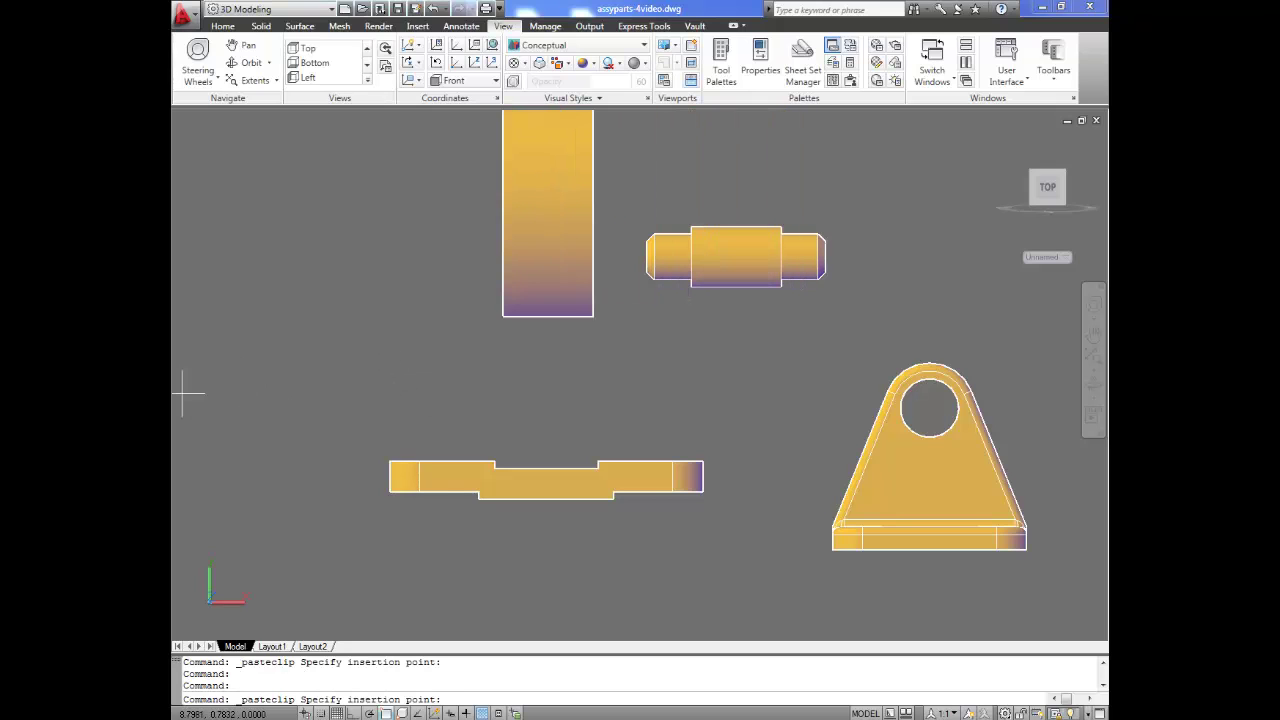
{"action": "left_click", "coordinate": [553, 366]}
{"action": "scroll", "coordinate": [590, 340], "scroll_direction": "down", "scroll_amount": 5}
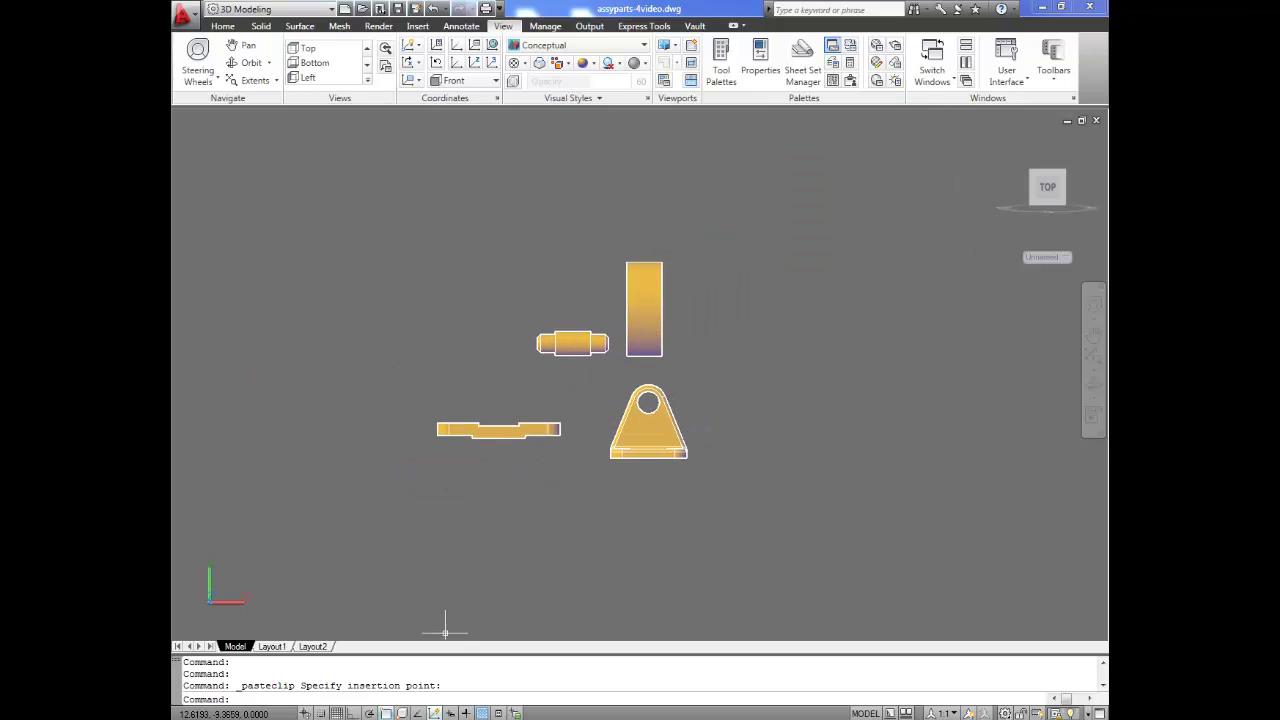
- Copy the bushing solid from Bushing_3D_model.dwg to the clipboard
{"action": "mouse_move", "coordinate": [640, 718]}
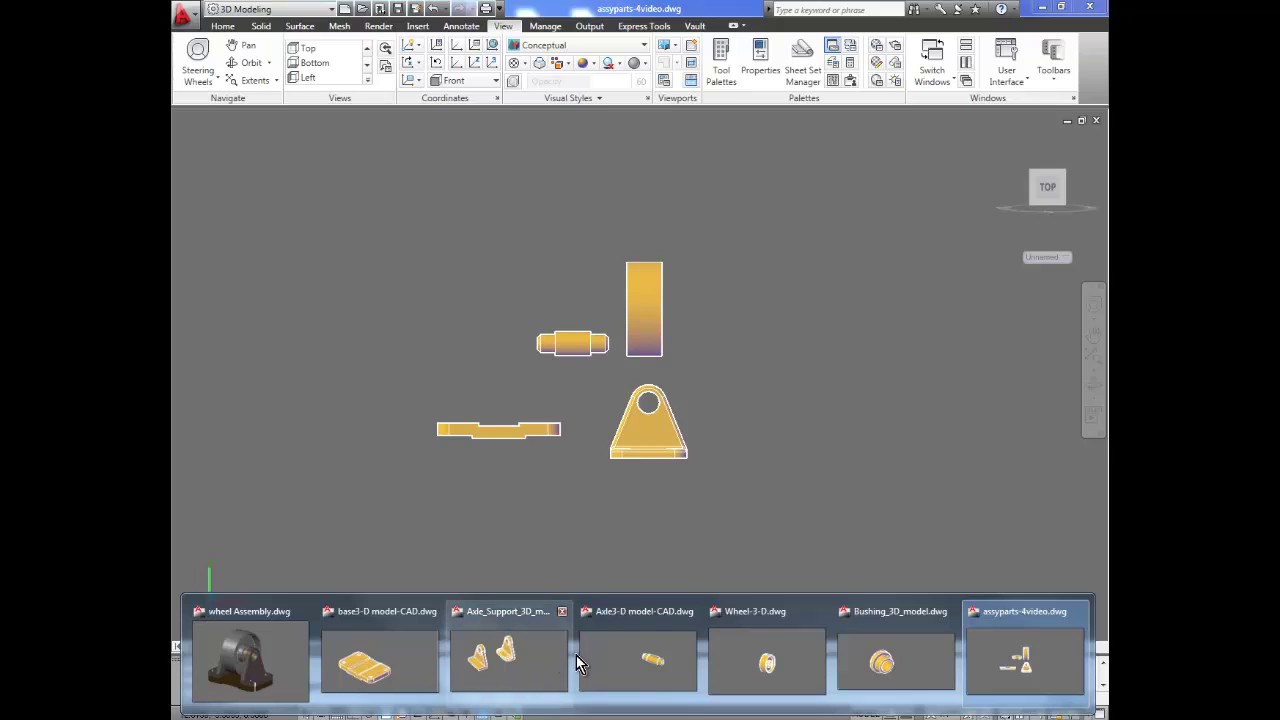
{"action": "left_click", "coordinate": [876, 662]}
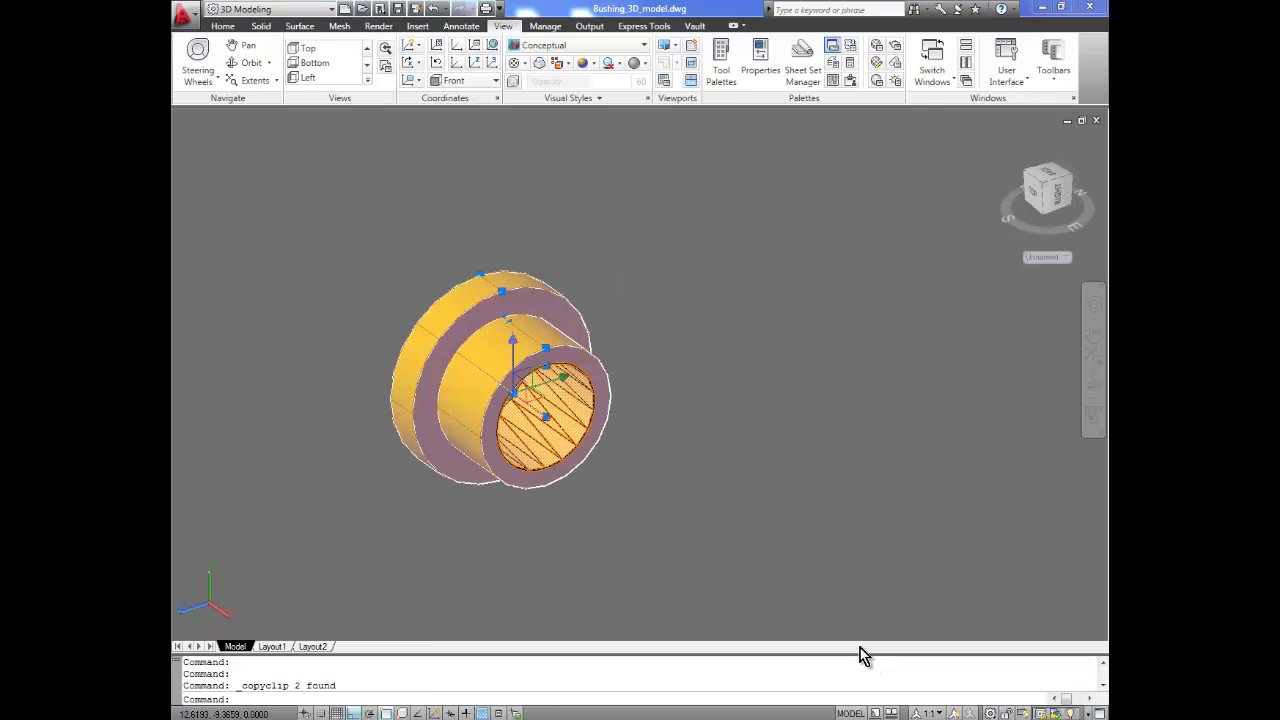
{"action": "left_click", "coordinate": [654, 534]}
{"action": "left_click", "coordinate": [221, 248]}
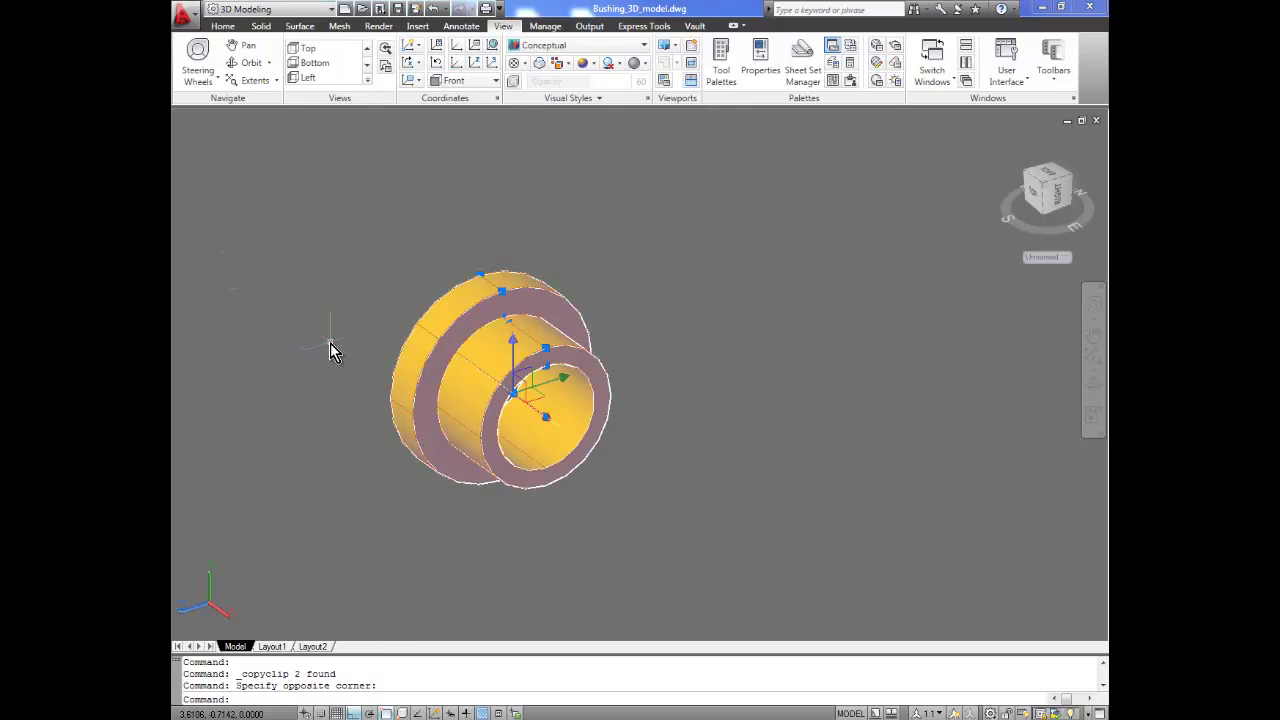
- Paste the bushing into assyparts-4video.dwg, above the base plate and up to the left of the axle
{"action": "mouse_move", "coordinate": [330, 715]}
{"action": "left_click", "coordinate": [1029, 660]}
{"action": "key", "text": "ctrl+v"}
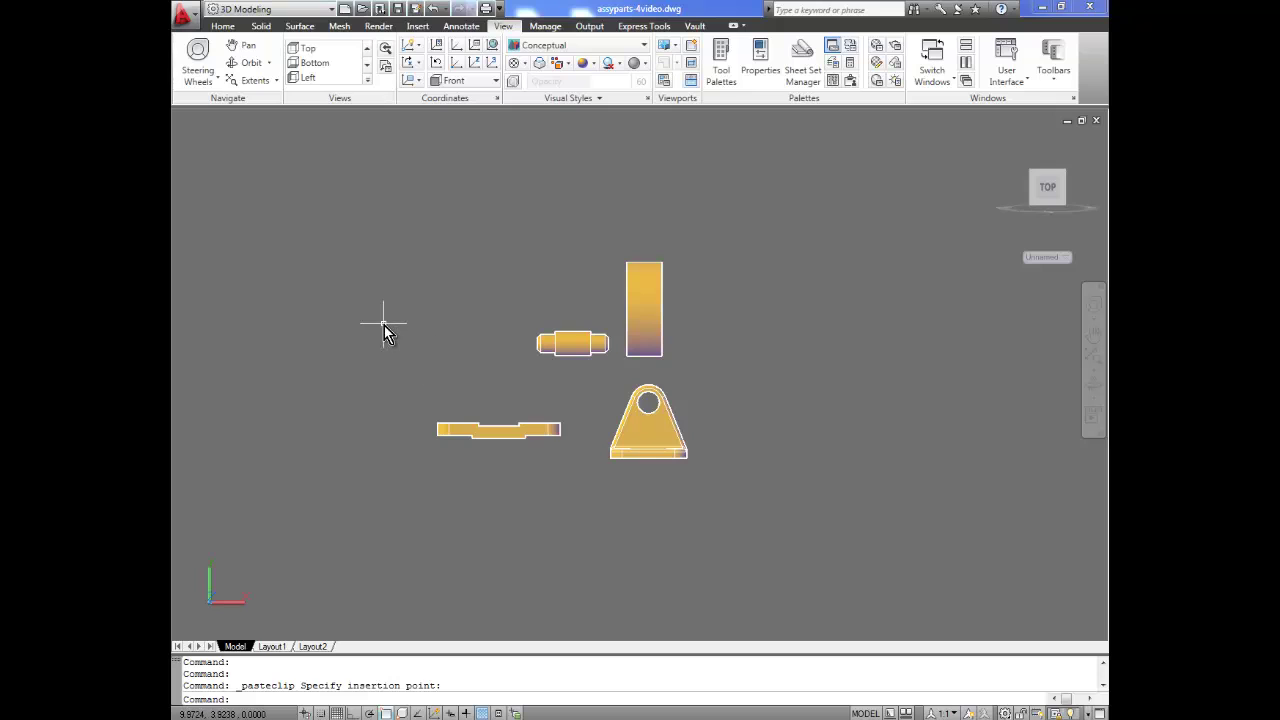
{"action": "key", "text": "ctrl+v"}
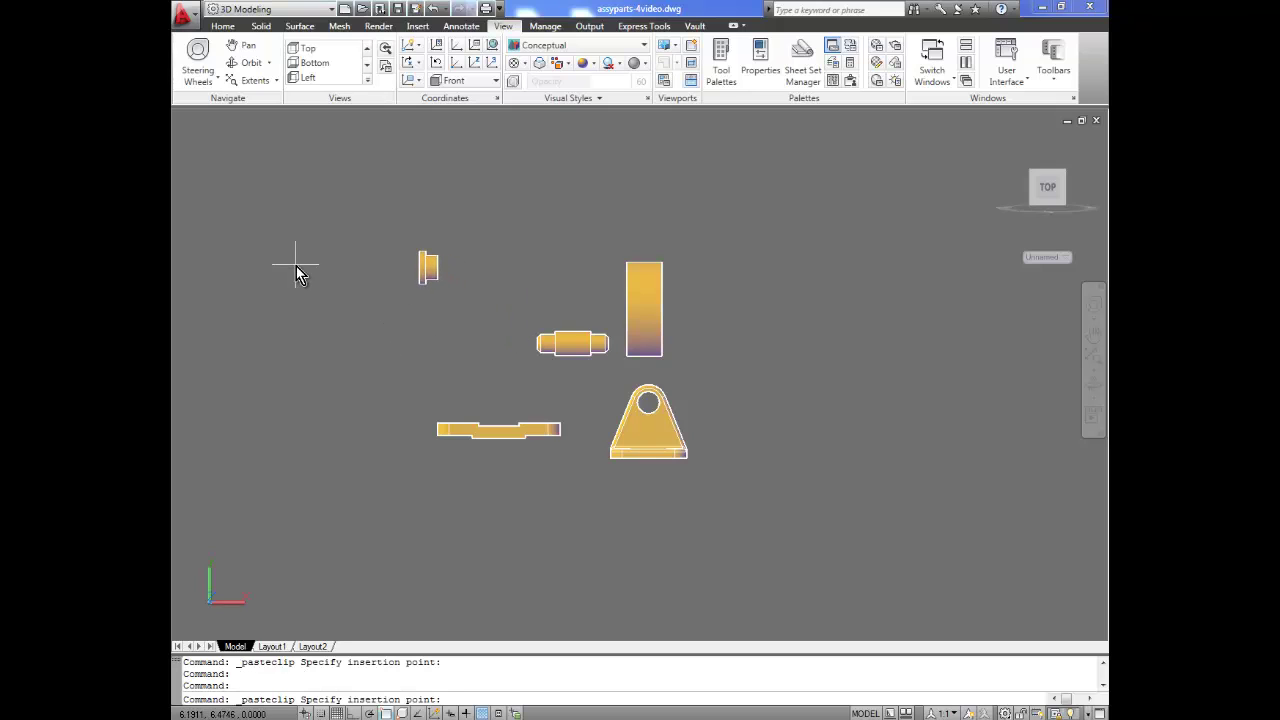
{"action": "left_click", "coordinate": [421, 264]}
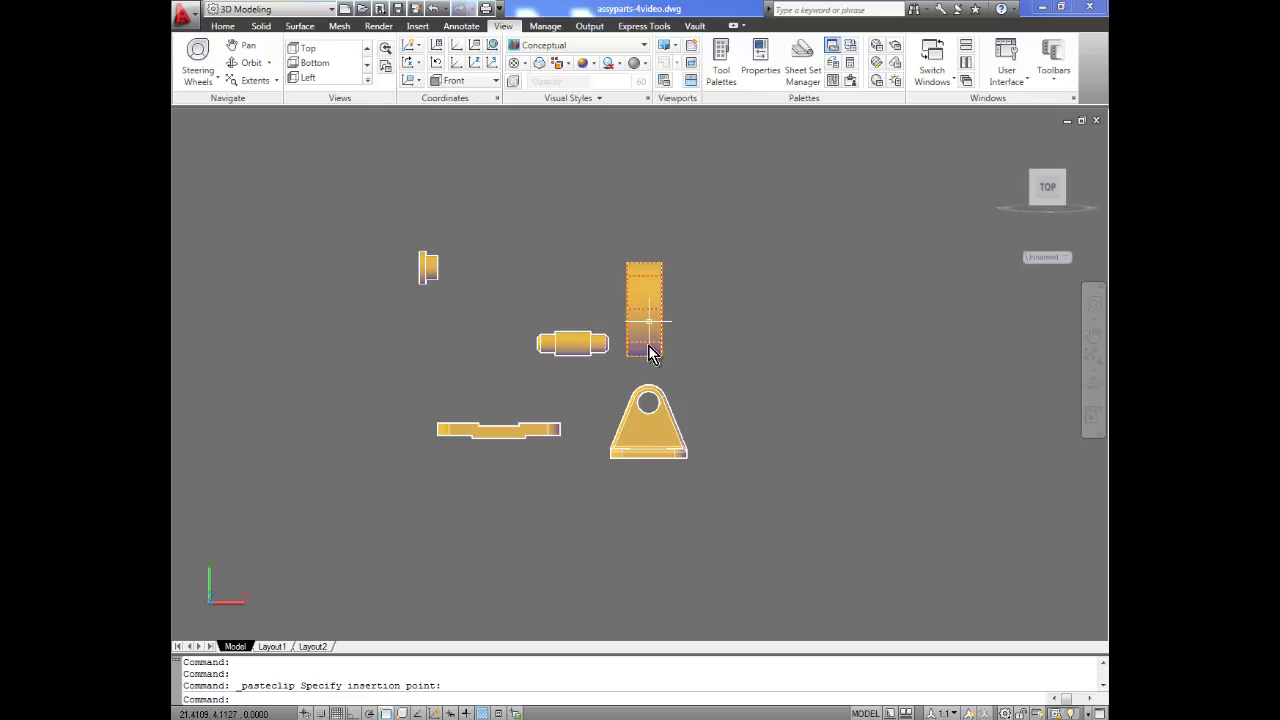
- Copy the bushing once, placing the duplicate to the left of the original
{"action": "middle_click_drag", "start_coordinate": [470, 470], "coordinate": [450, 540], "text": "shift"}
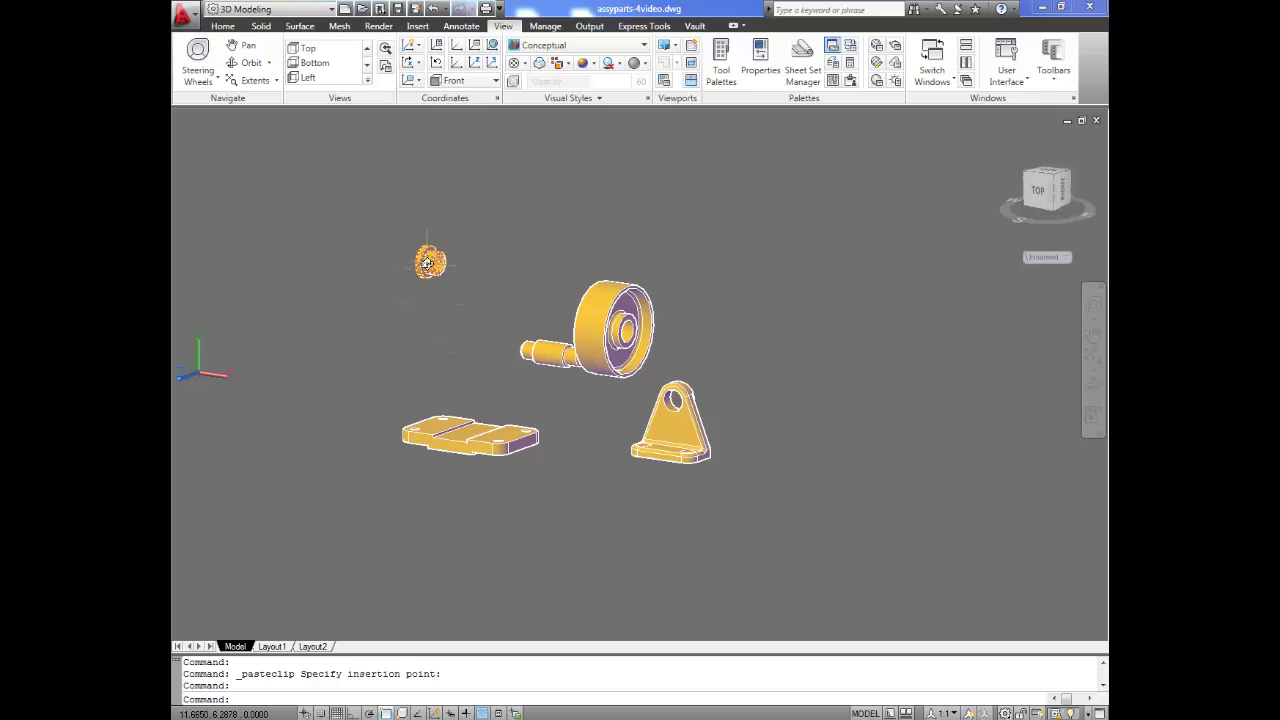
{"action": "left_click", "coordinate": [427, 262]}
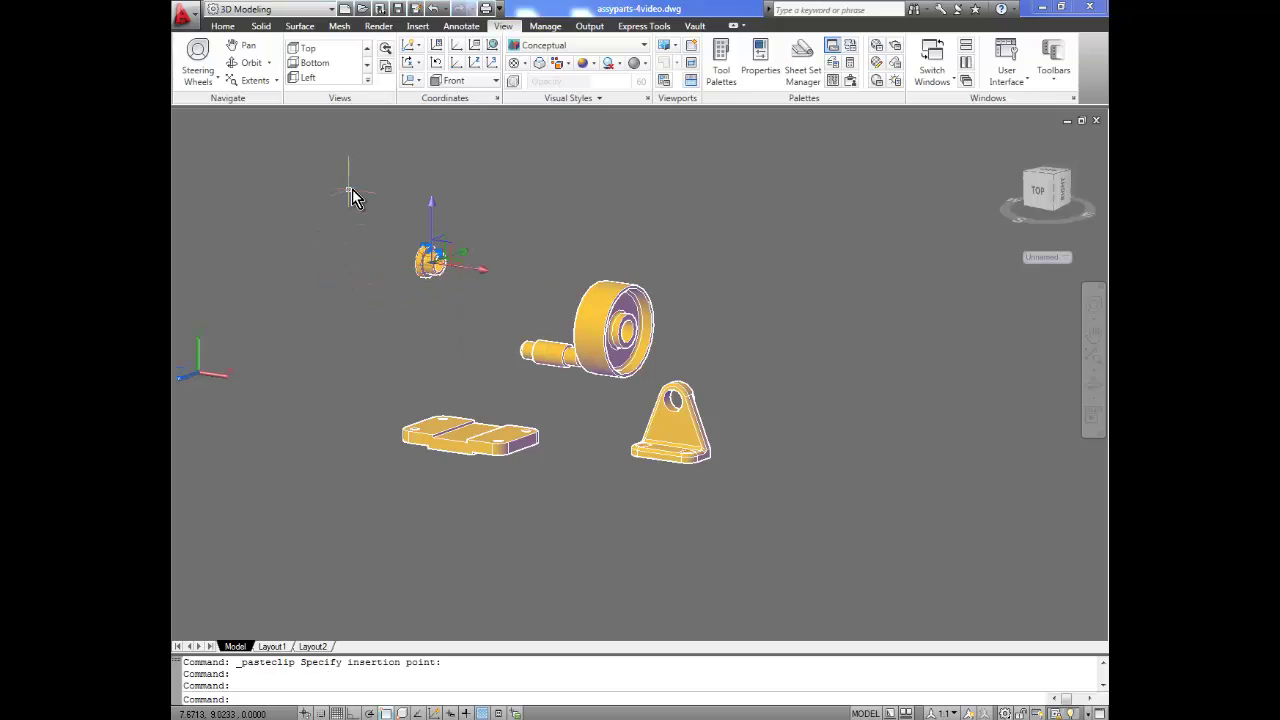
{"action": "left_click", "coordinate": [223, 26]}
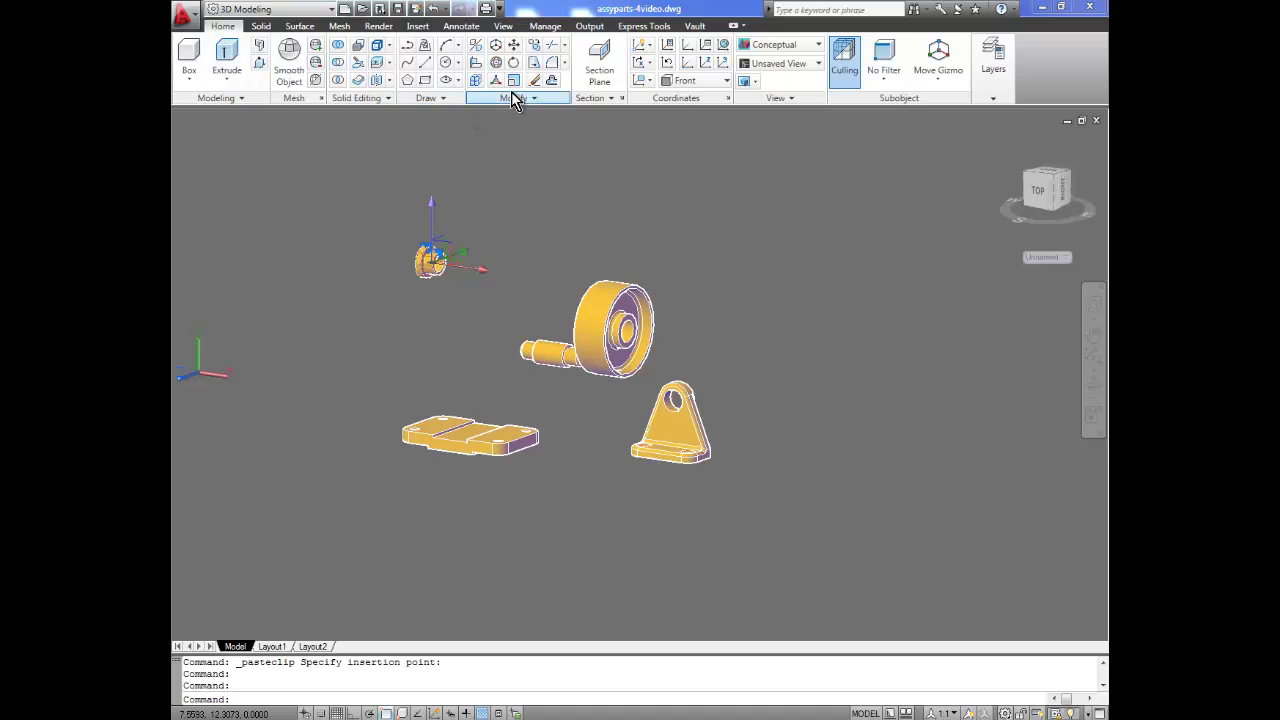
{"action": "left_click", "coordinate": [533, 54]}
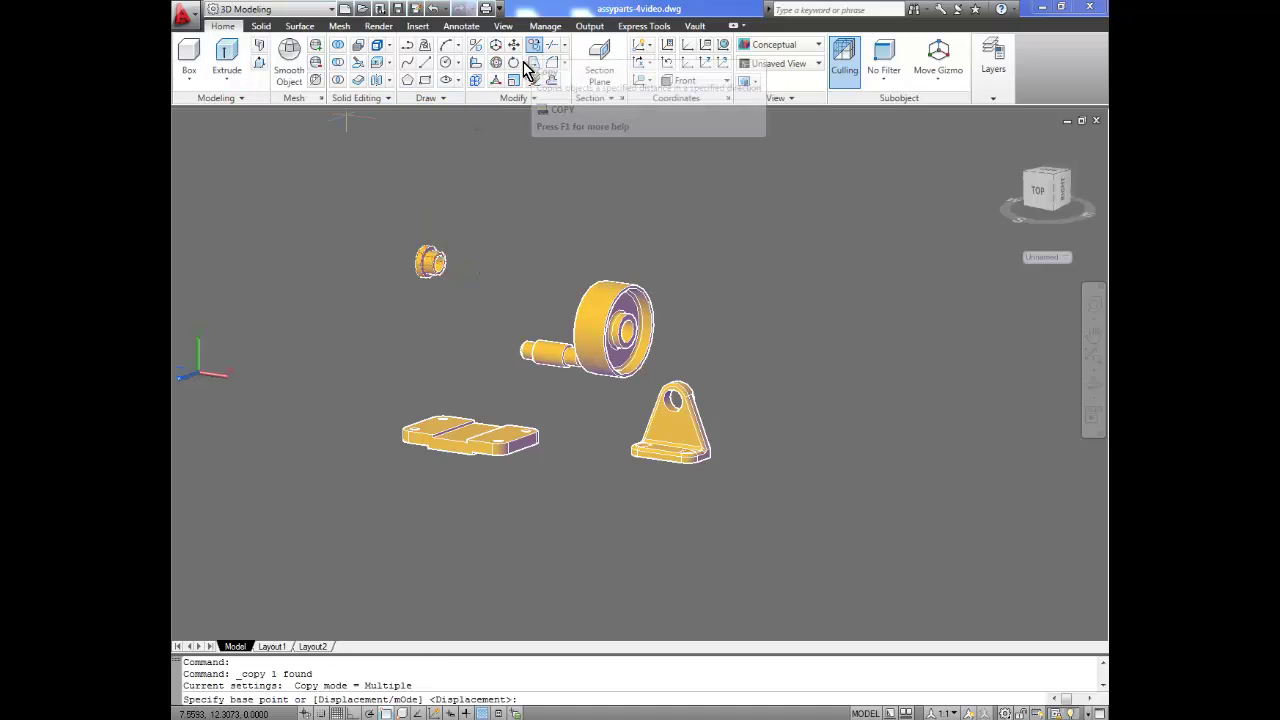
{"action": "left_click", "coordinate": [430, 268]}
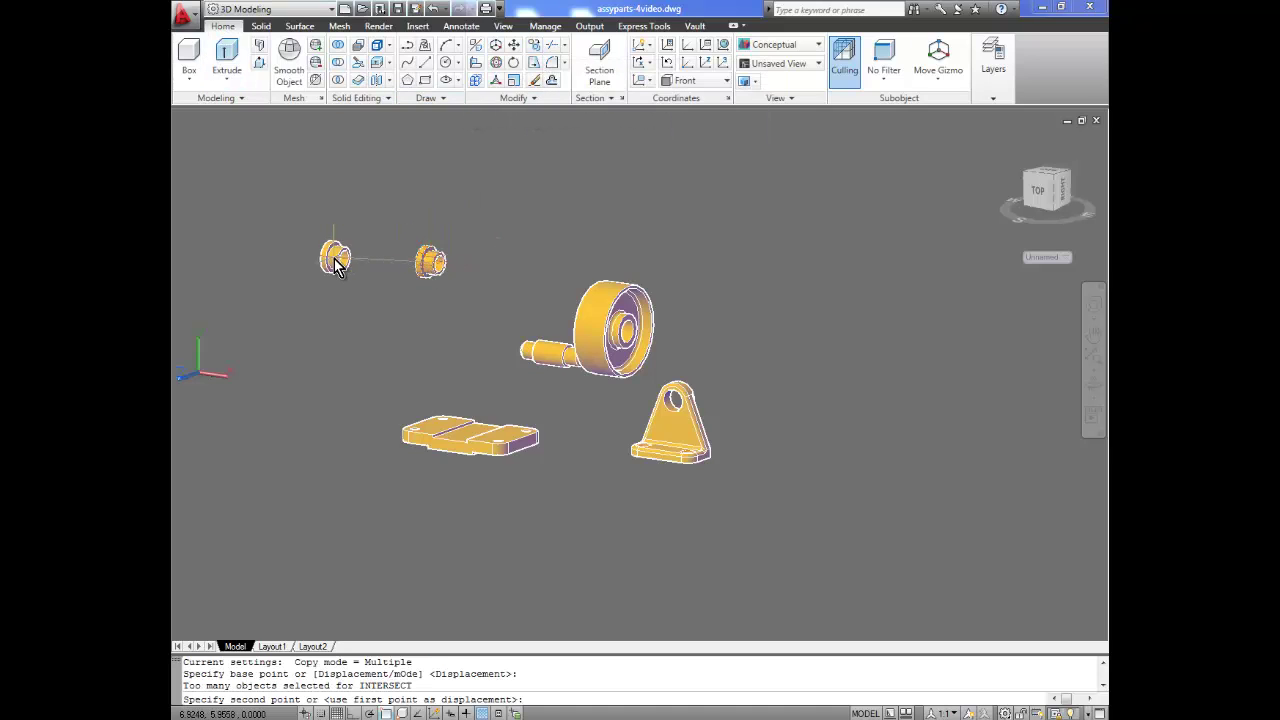
{"action": "left_click", "coordinate": [335, 262]}
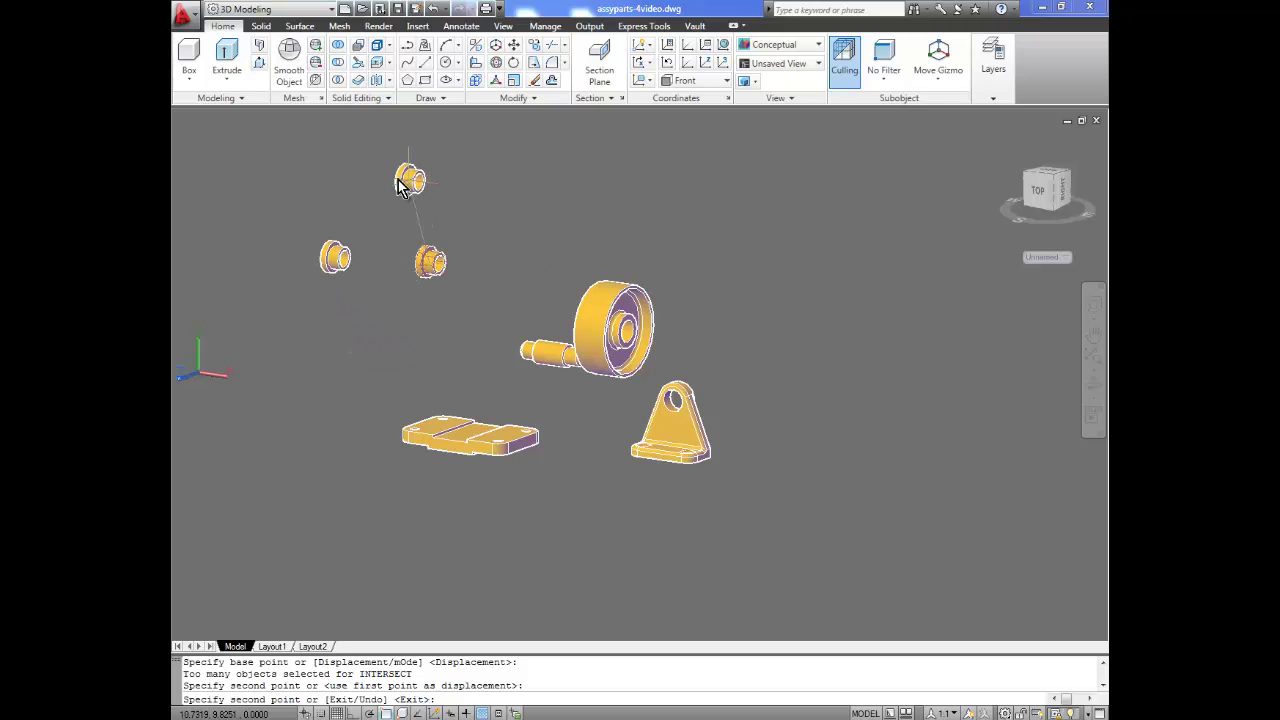
{"action": "key", "text": "Escape"}
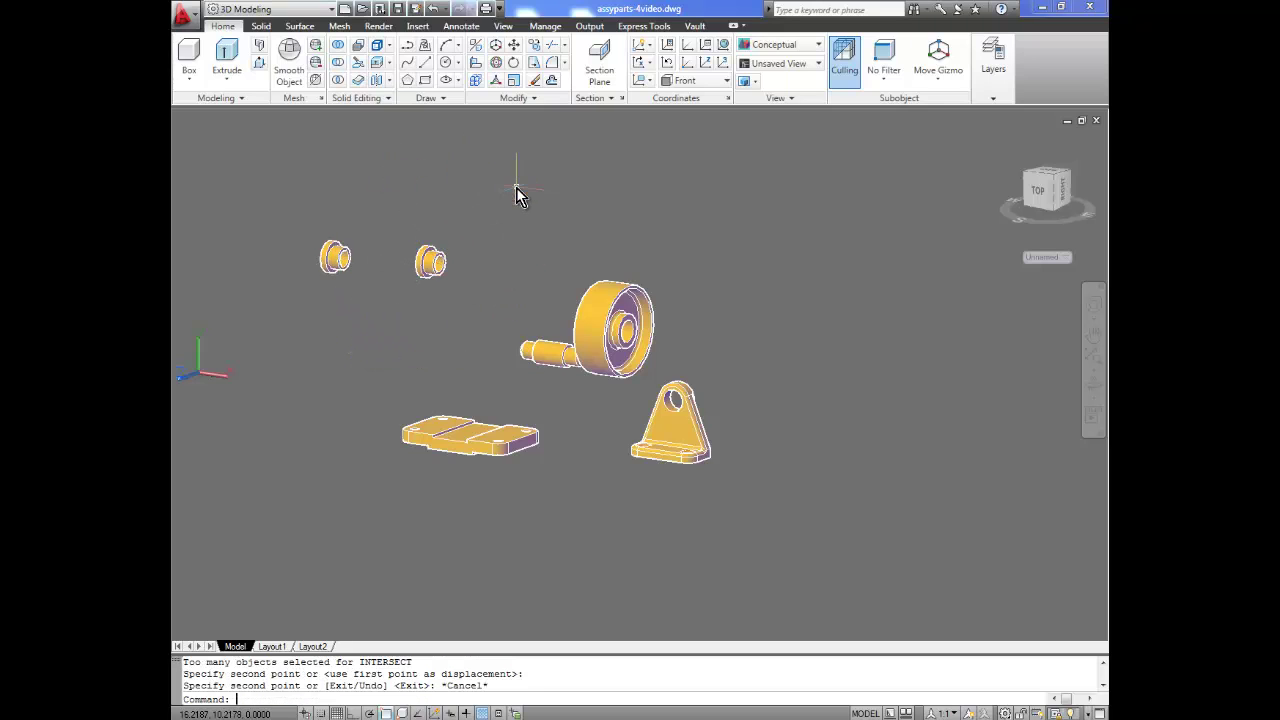
- Copy the axle support once, placing the duplicate to the upper right of the original
{"action": "left_click", "coordinate": [742, 483]}
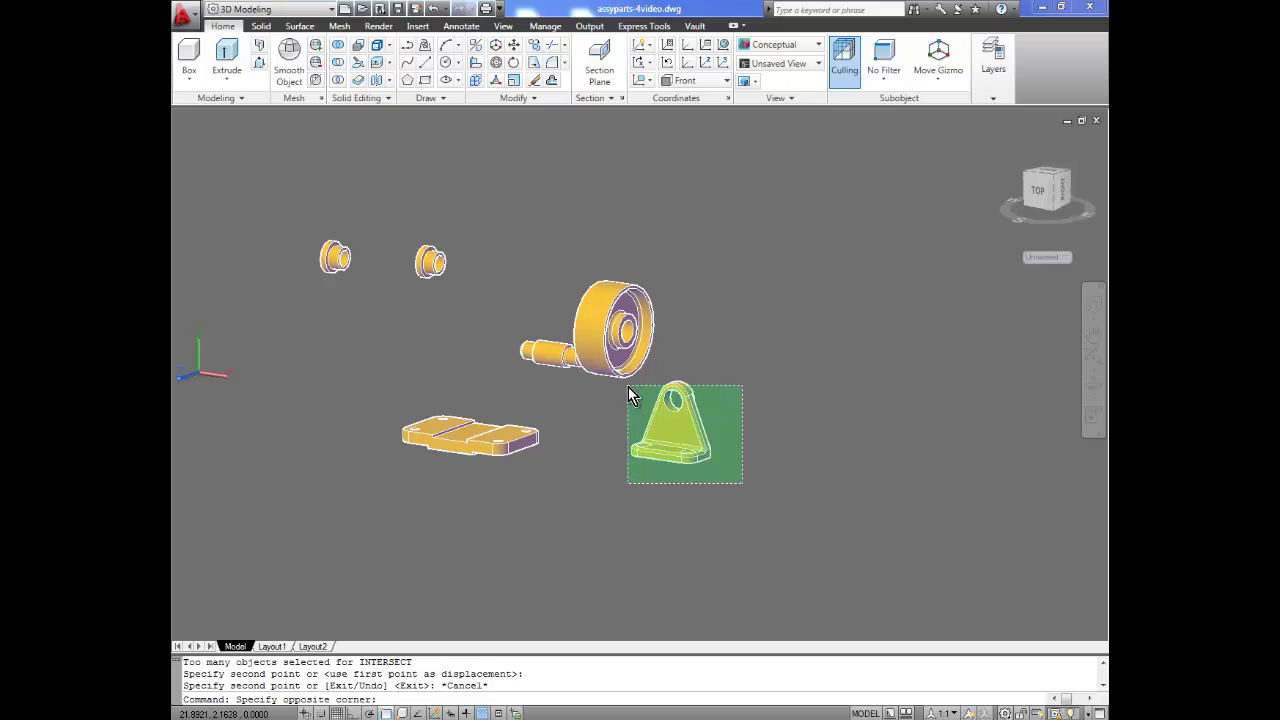
{"action": "left_click", "coordinate": [628, 387]}
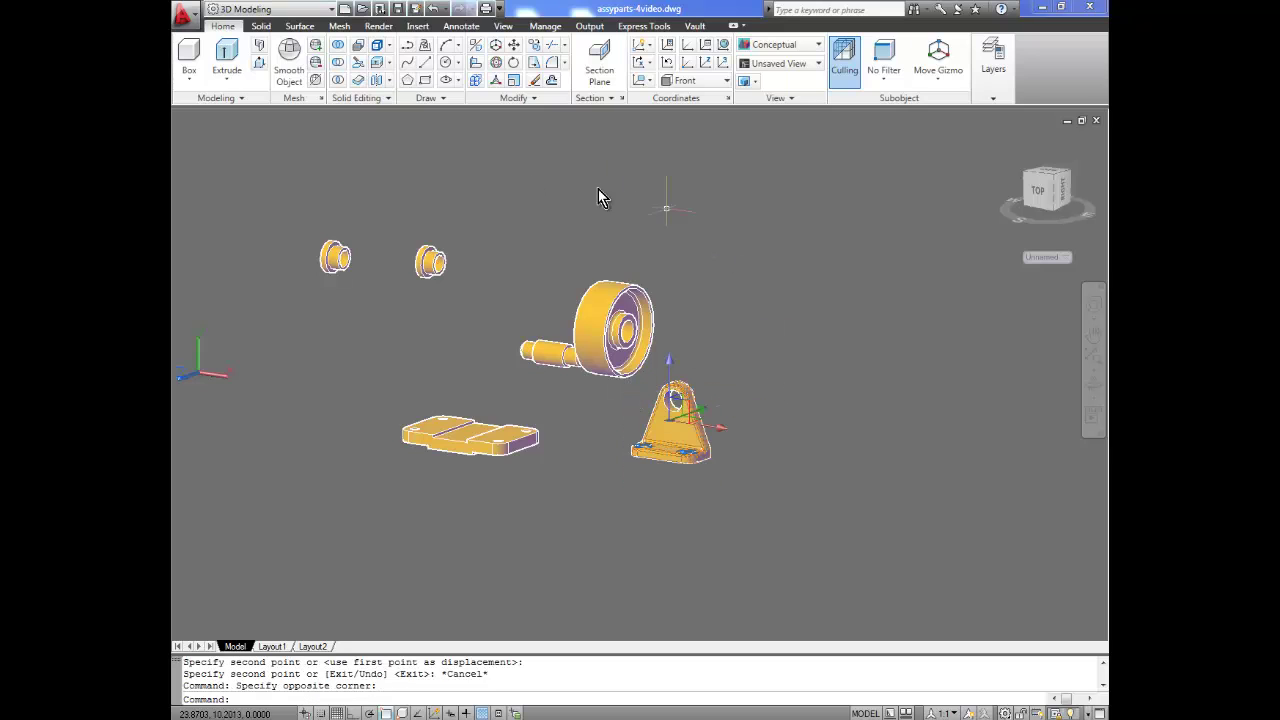
{"action": "left_click", "coordinate": [533, 45]}
{"action": "left_click", "coordinate": [810, 376]}
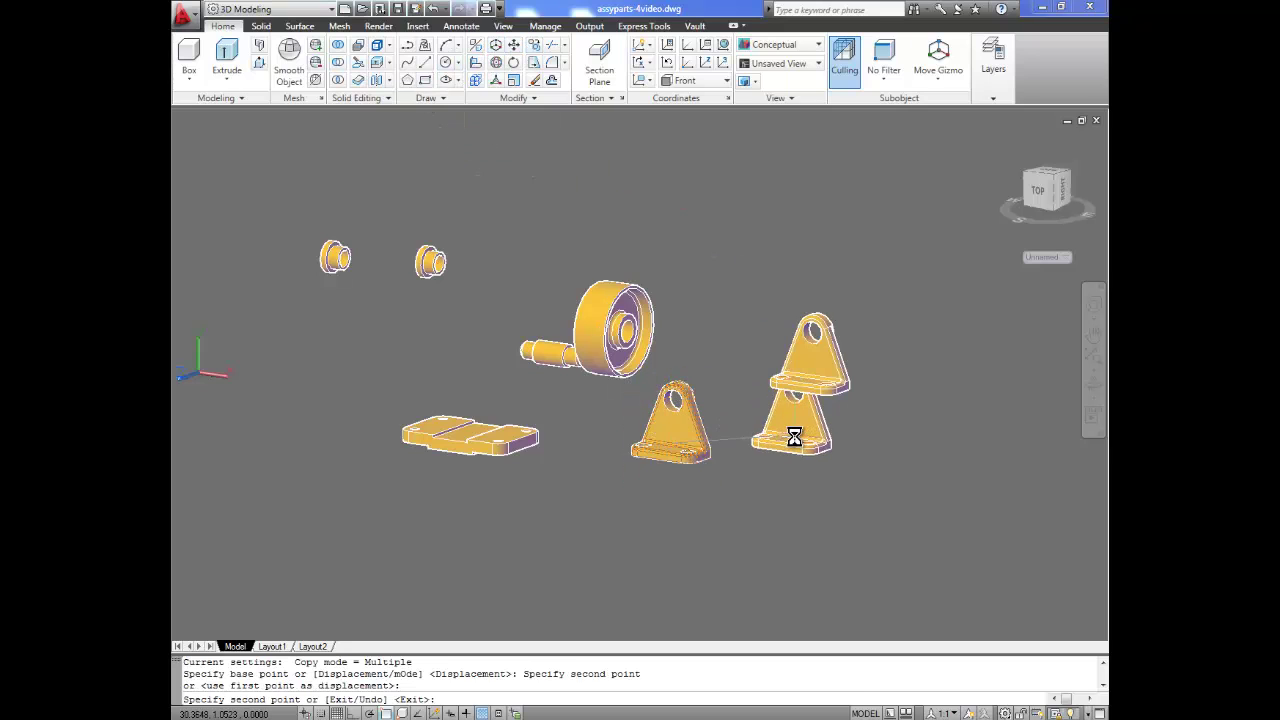
{"action": "key", "text": "Escape"}
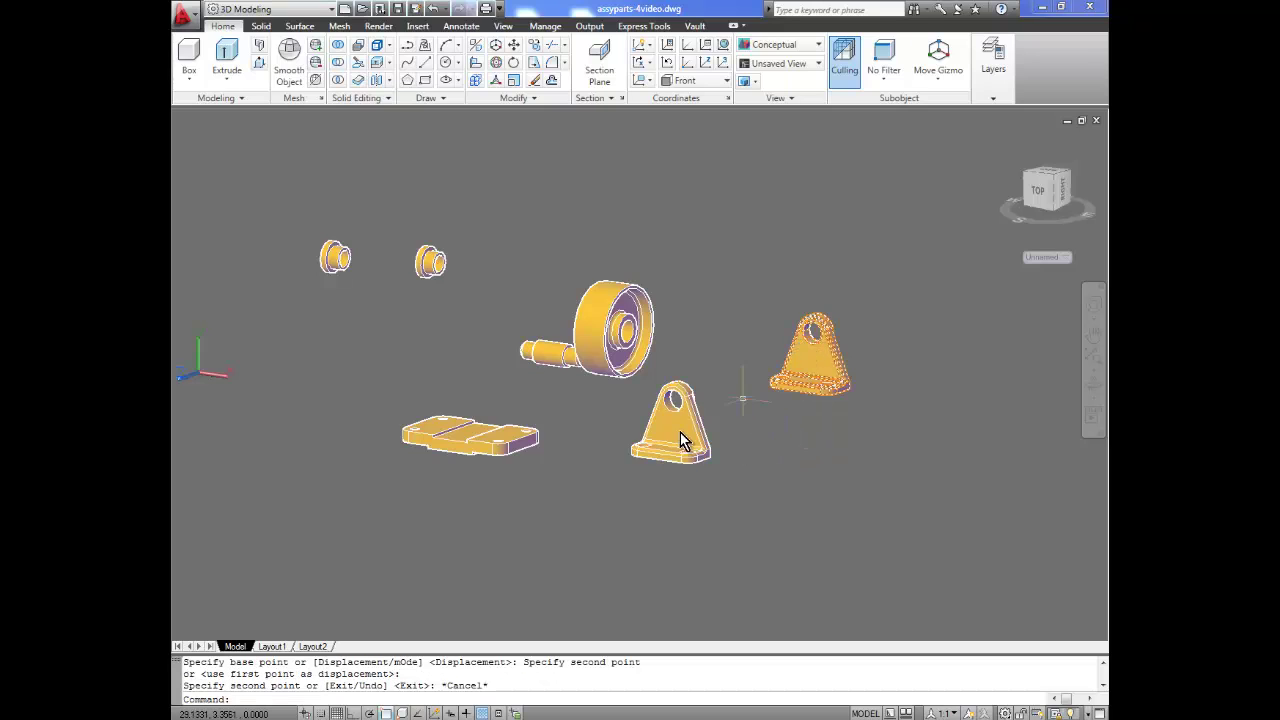
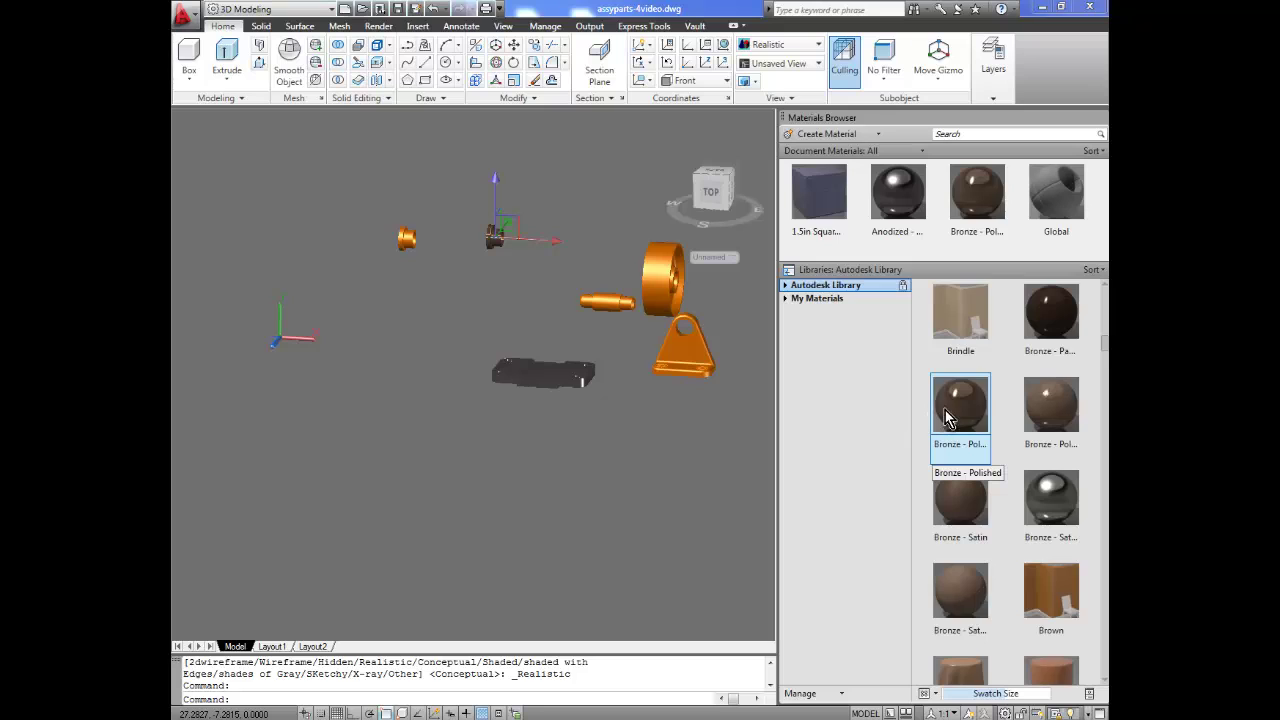
- Apply the Bronze - Polished library material to the left bushing and Chrome - Satin Screen to the wheel
{"action": "left_click_drag", "start_coordinate": [960, 433], "coordinate": [406, 238]}
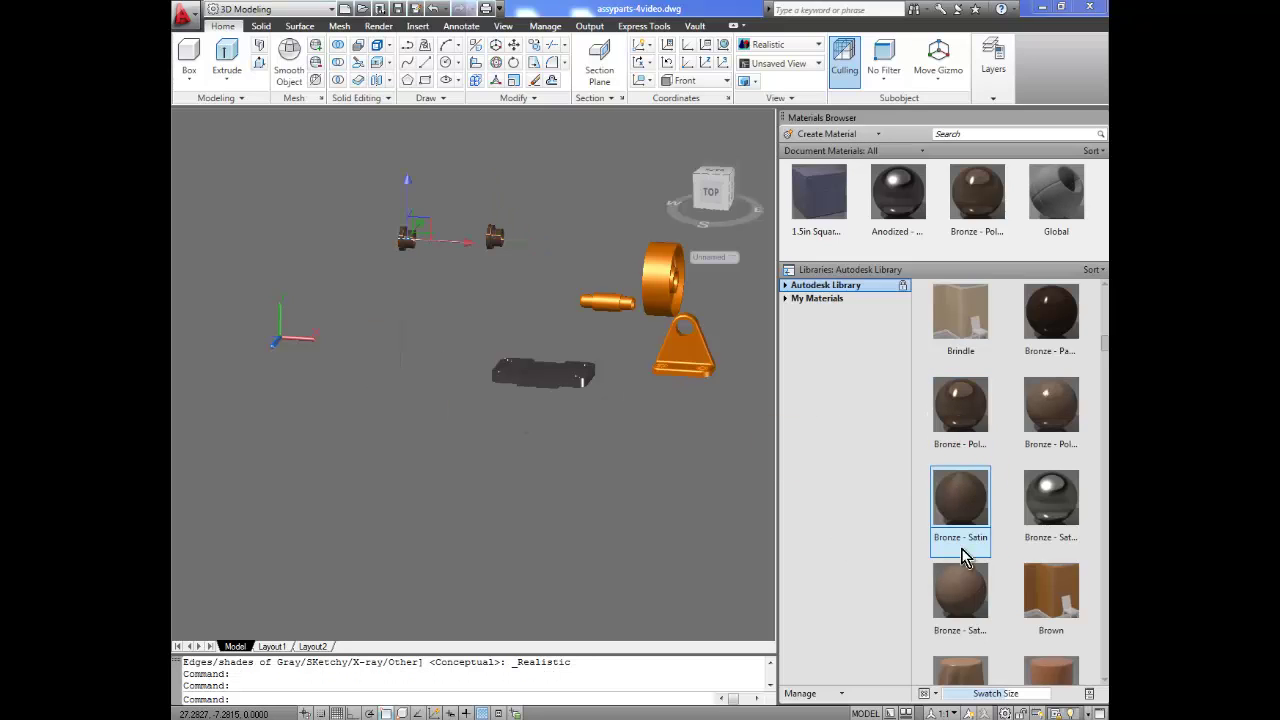
{"action": "scroll", "coordinate": [1003, 547], "scroll_direction": "down", "scroll_amount": 5}
{"action": "scroll", "coordinate": [1007, 558], "scroll_direction": "down", "scroll_amount": 6}
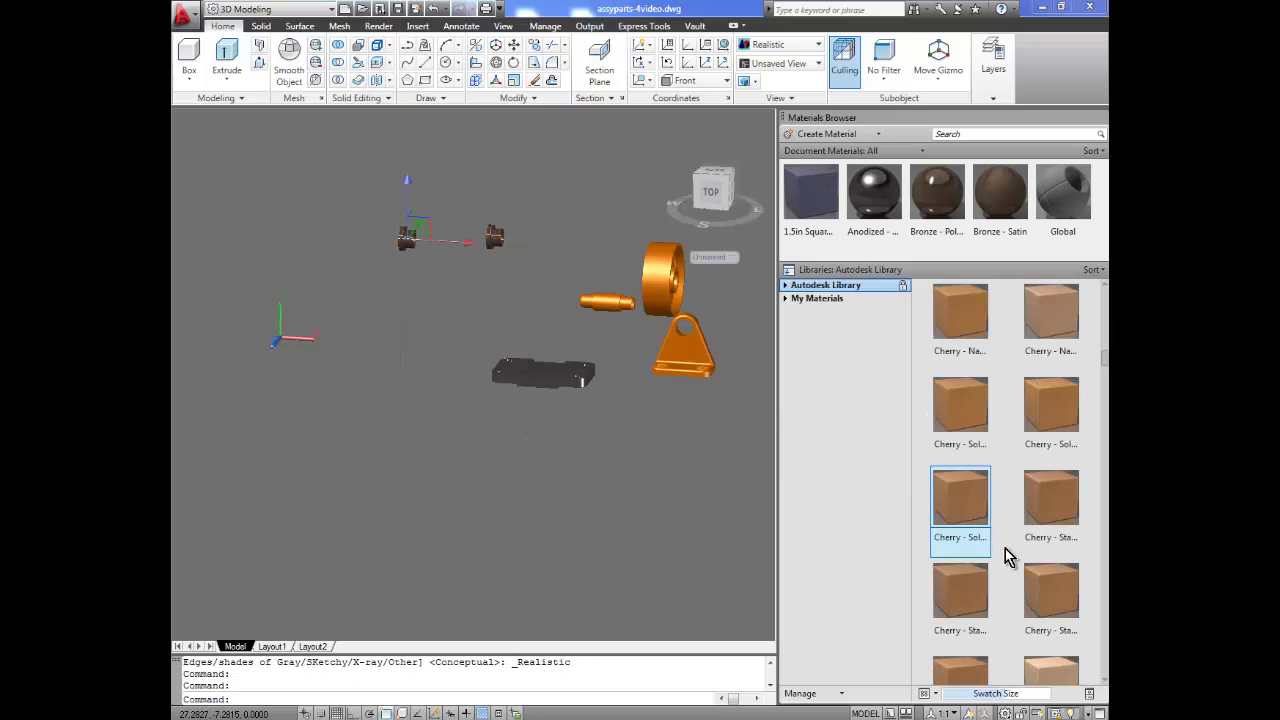
{"action": "left_click_drag", "start_coordinate": [960, 497], "coordinate": [663, 280]}
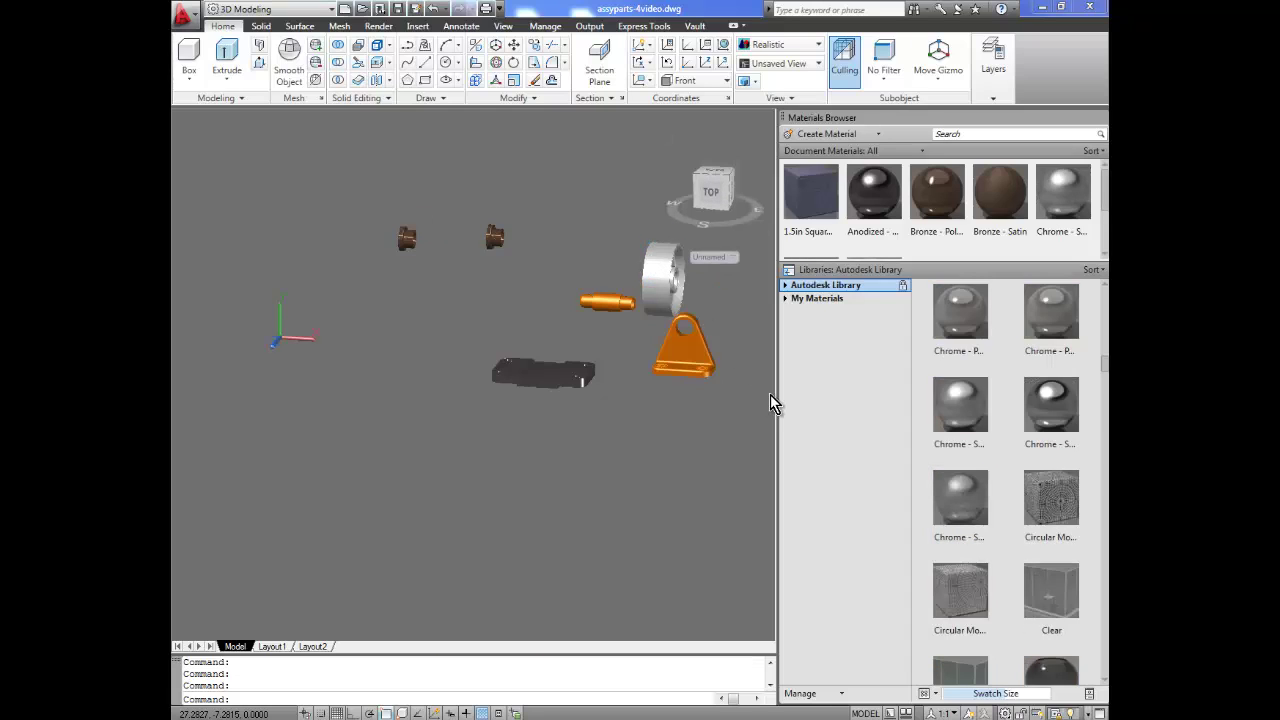
{"action": "left_click_drag", "start_coordinate": [1062, 412], "coordinate": [660, 278]}
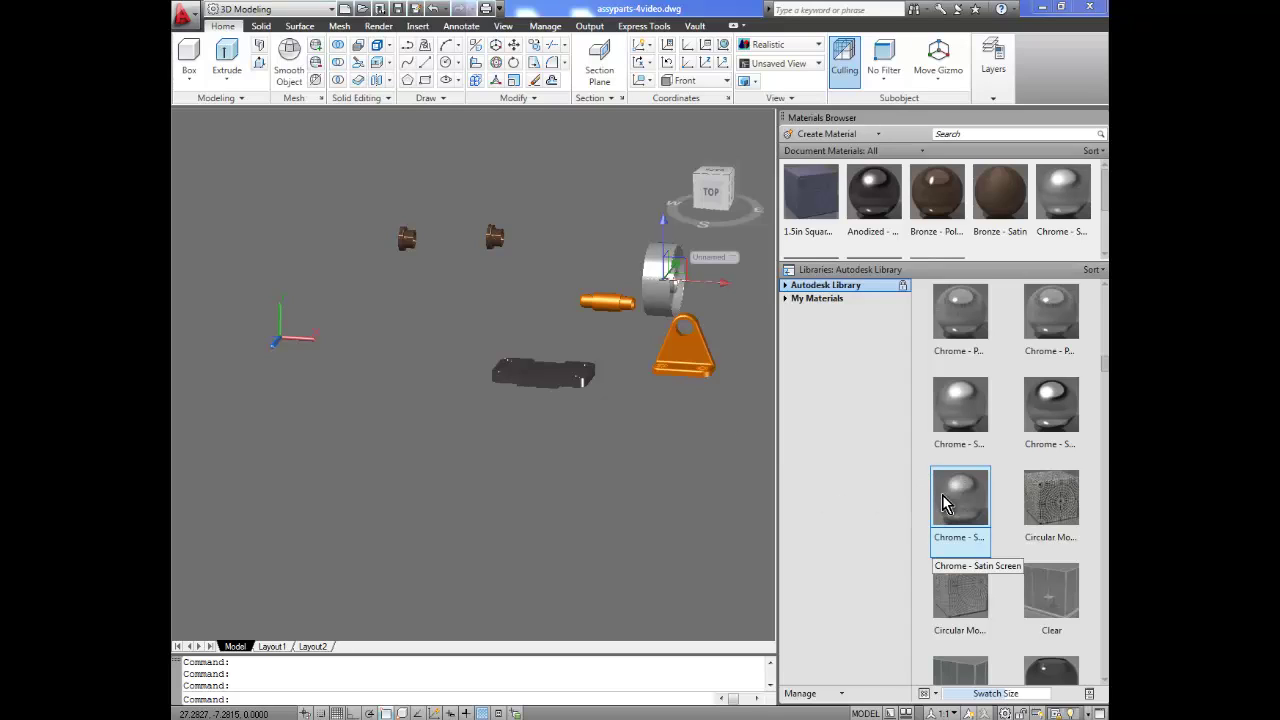
- Apply the Framing Steel library material to the base plate and the Galvanized material to the axle
{"action": "scroll", "coordinate": [1008, 537], "scroll_direction": "down", "scroll_amount": 5}
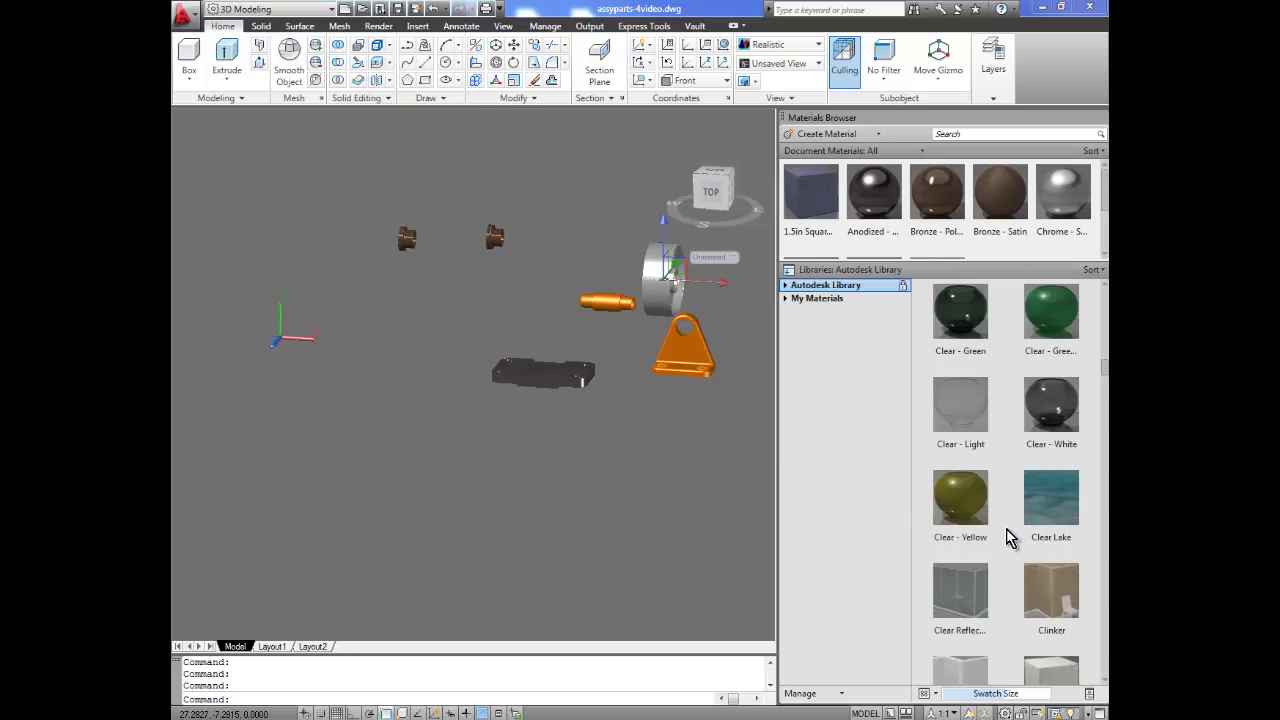
{"action": "scroll", "coordinate": [1008, 537], "scroll_direction": "down", "scroll_amount": 8}
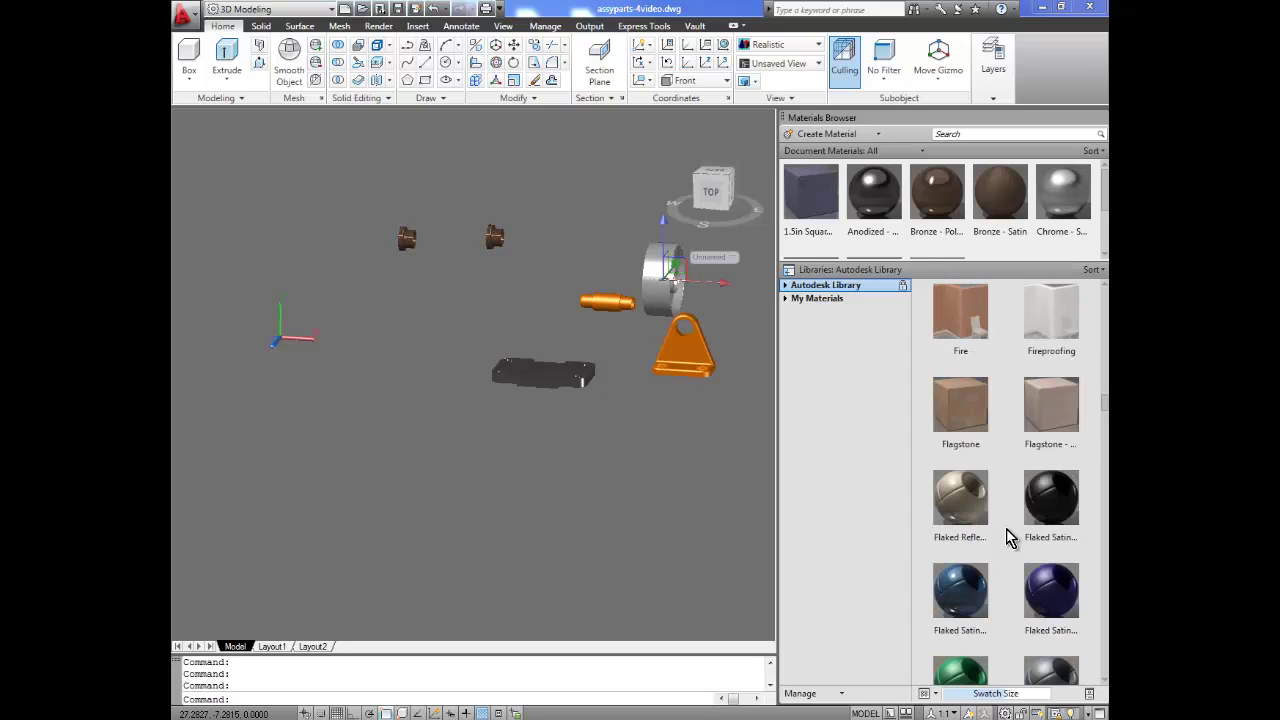
{"action": "scroll", "coordinate": [1008, 537], "scroll_direction": "down", "scroll_amount": 5}
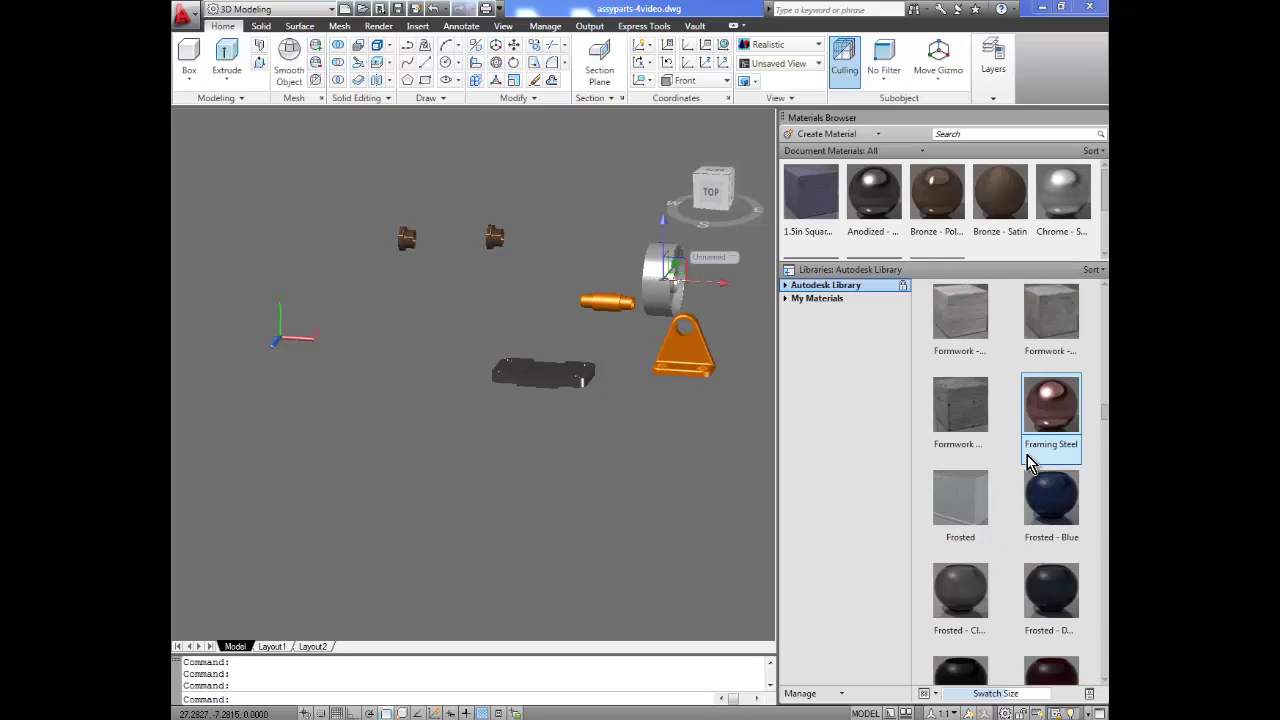
{"action": "scroll", "coordinate": [1000, 486], "scroll_direction": "down", "scroll_amount": 3}
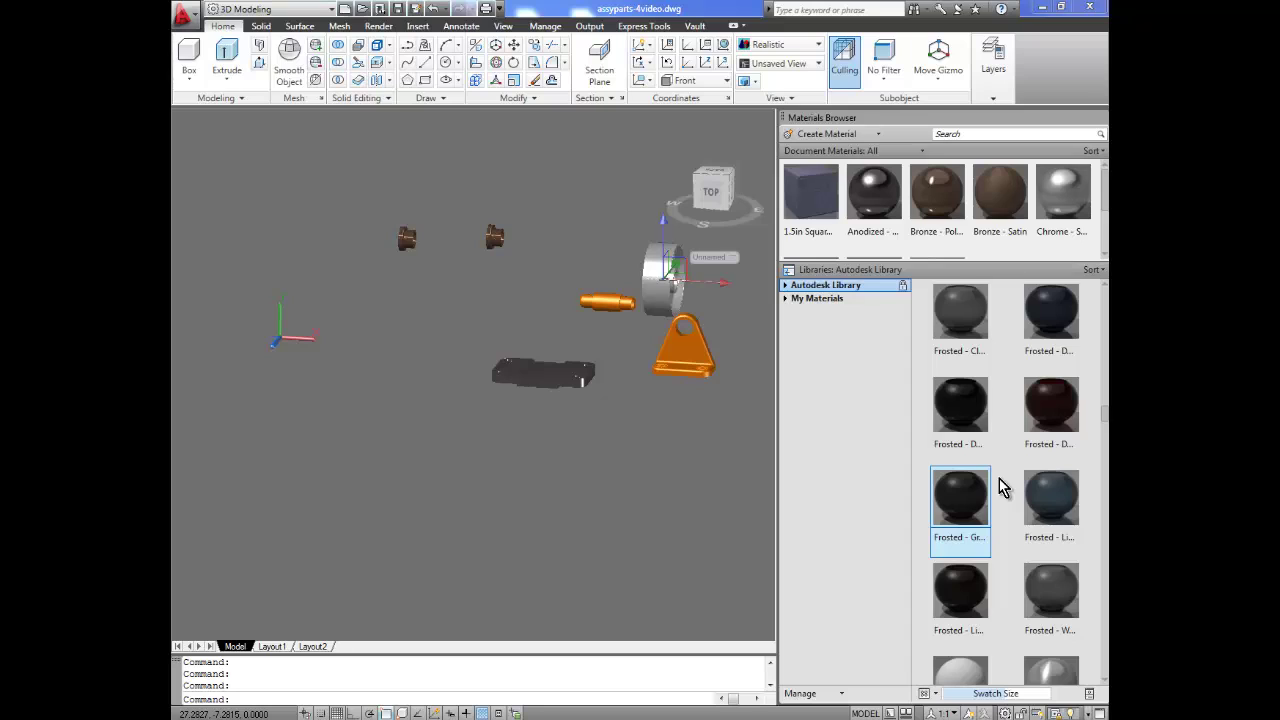
{"action": "scroll", "coordinate": [1006, 475], "scroll_direction": "up", "scroll_amount": 2}
{"action": "left_click_drag", "start_coordinate": [1042, 415], "coordinate": [540, 372]}
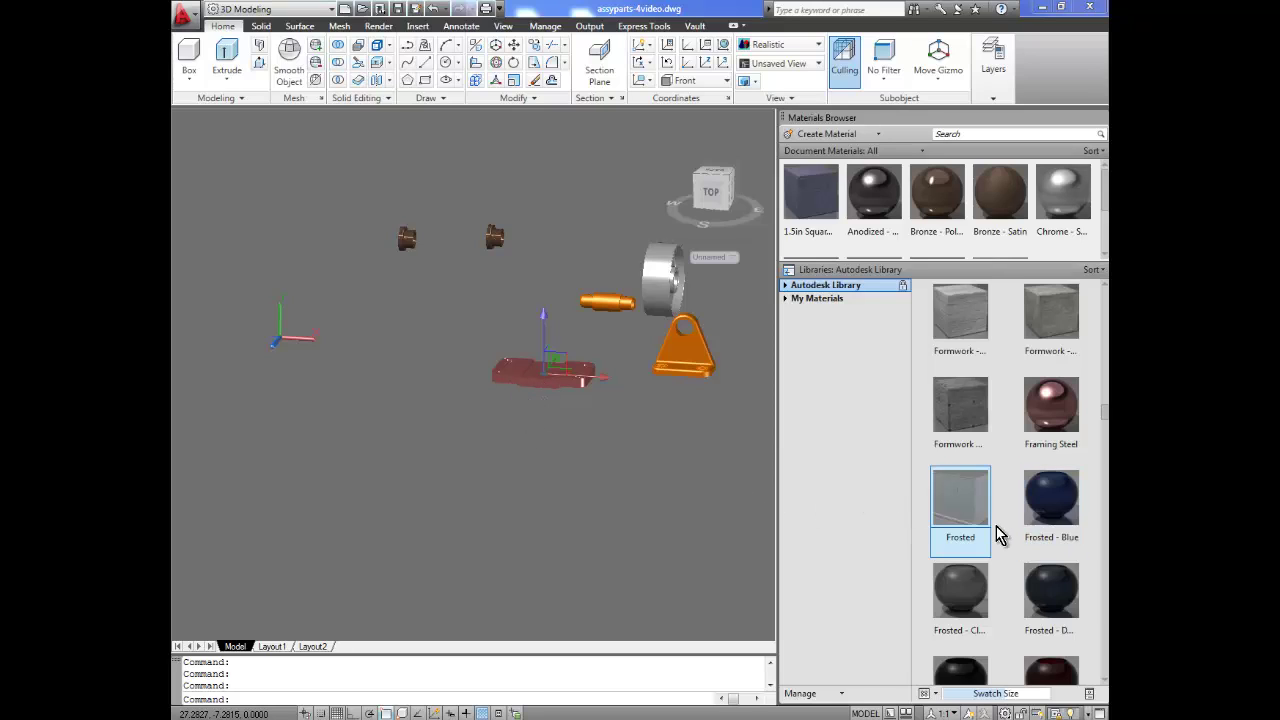
{"action": "scroll", "coordinate": [997, 534], "scroll_direction": "down", "scroll_amount": 5}
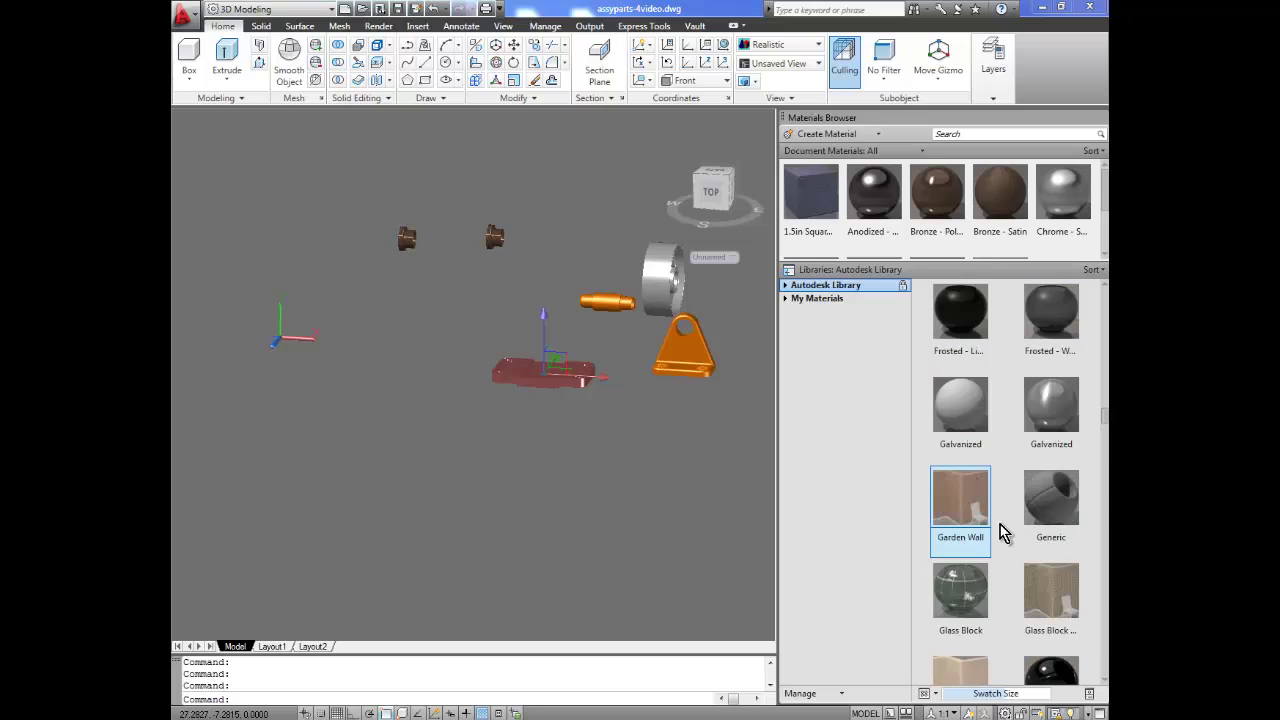
{"action": "left_click_drag", "start_coordinate": [1048, 415], "coordinate": [599, 303]}
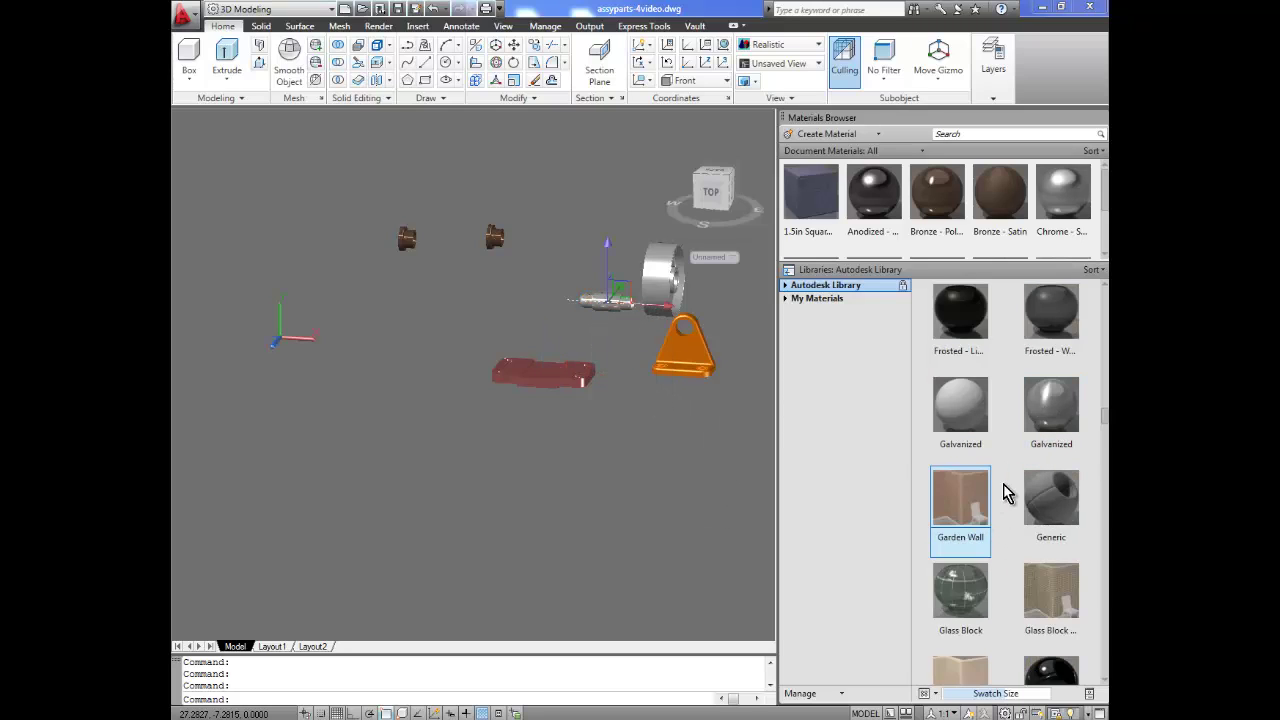
- Apply the Gunmetal library material to the axle support beside the wheel
{"action": "scroll", "coordinate": [1010, 495], "scroll_direction": "down", "scroll_amount": 15}
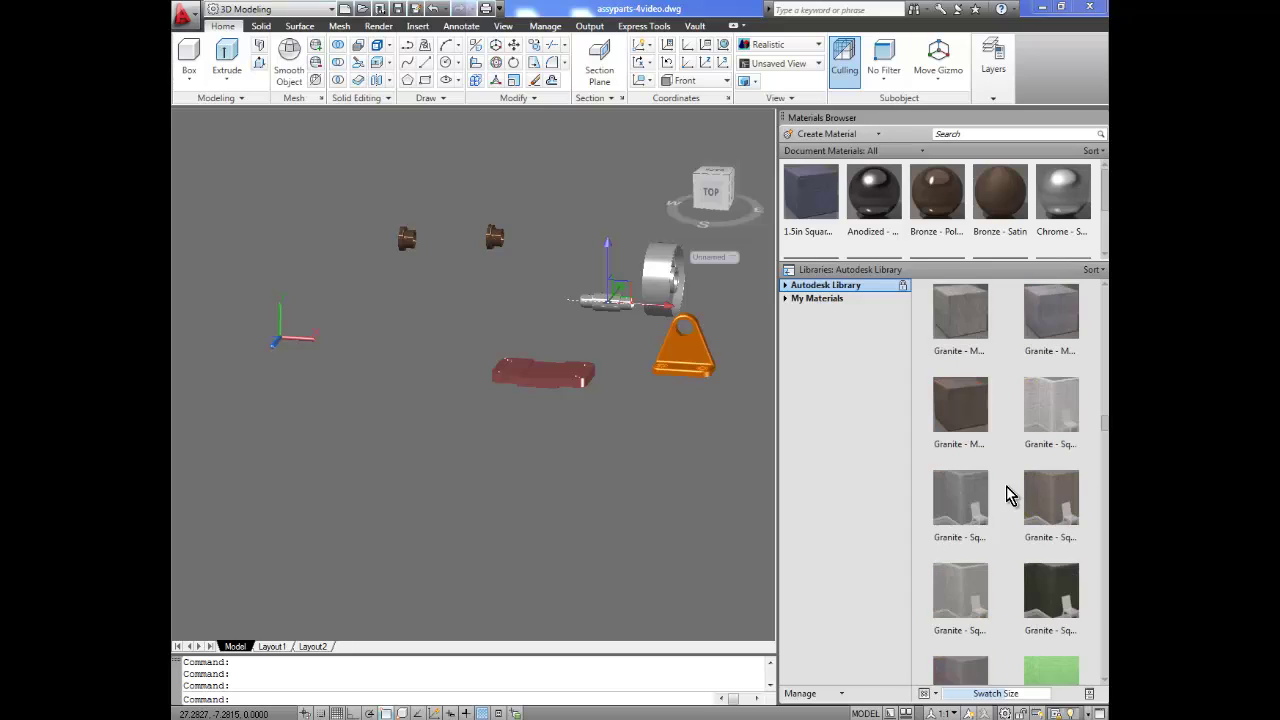
{"action": "scroll", "coordinate": [1006, 491], "scroll_direction": "down", "scroll_amount": 5}
{"action": "scroll", "coordinate": [1006, 491], "scroll_direction": "up", "scroll_amount": 5}
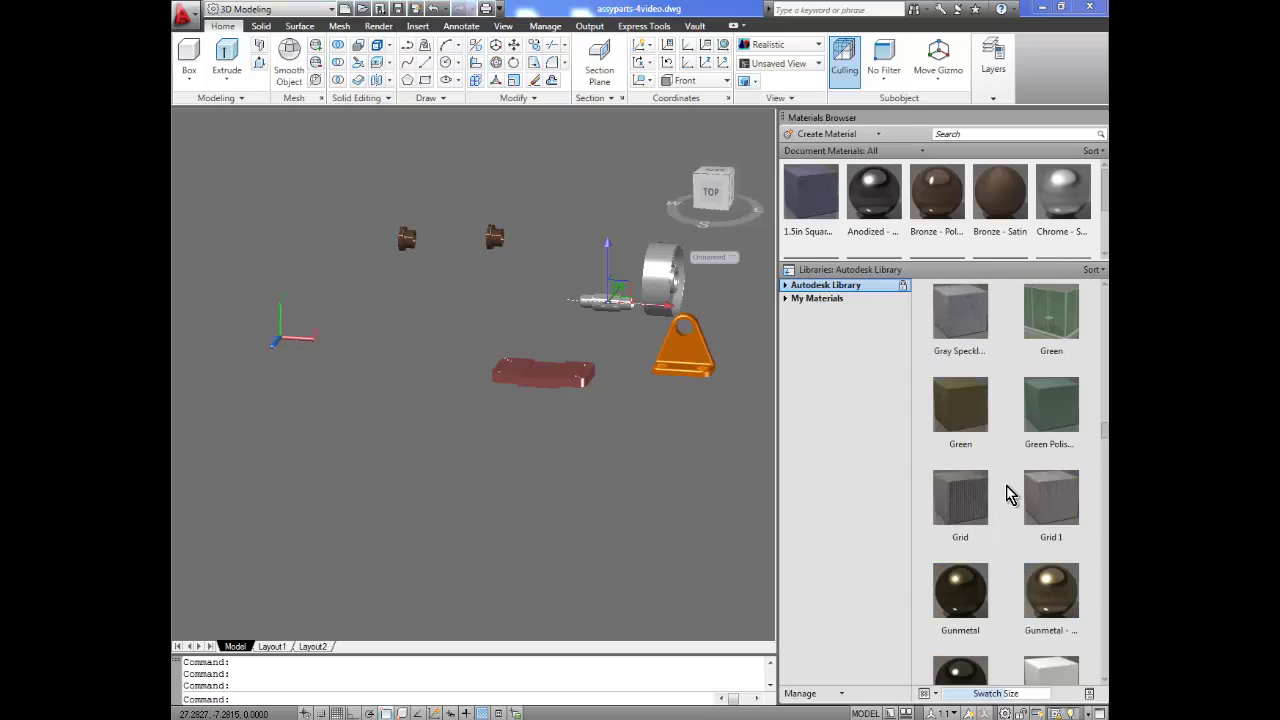
{"action": "scroll", "coordinate": [1006, 491], "scroll_direction": "down", "scroll_amount": 3}
{"action": "left_click_drag", "start_coordinate": [965, 325], "coordinate": [672, 358]}
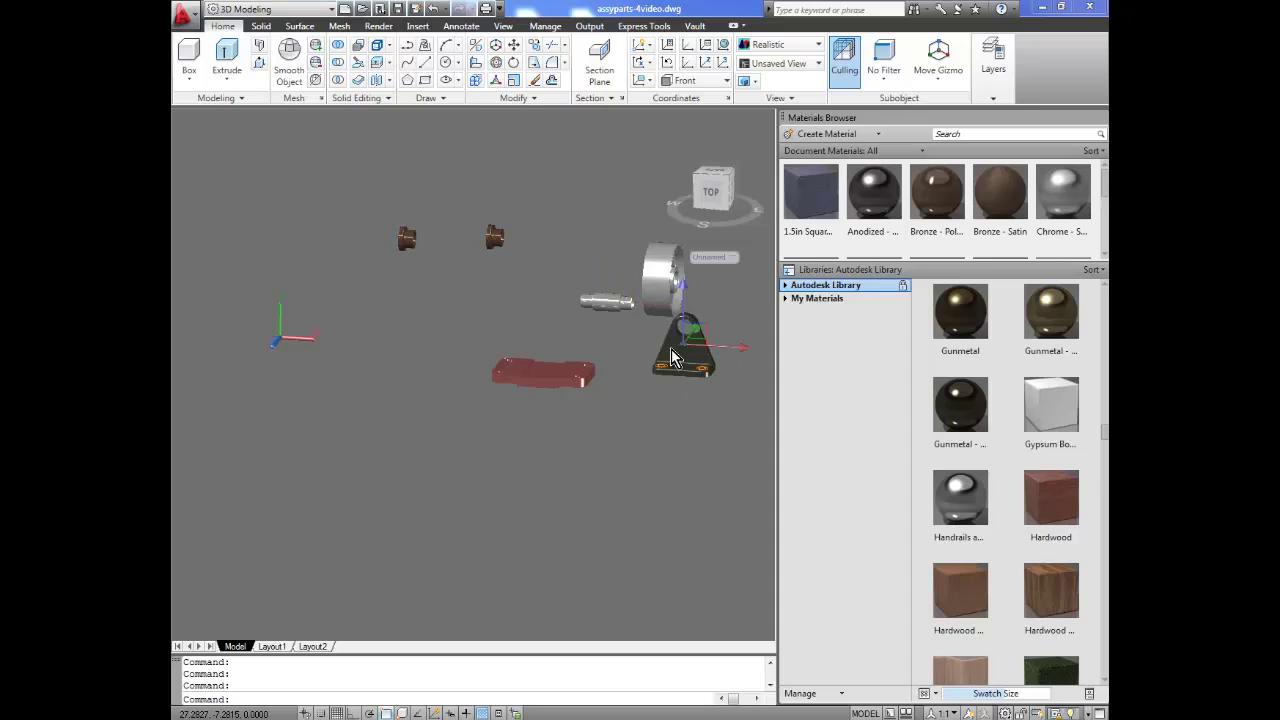
- Apply a Gunmetal library material to the copied axle support on the far right
{"action": "left_click", "coordinate": [674, 436]}
{"action": "middle_click_drag", "start_coordinate": [674, 436], "coordinate": [529, 438]}
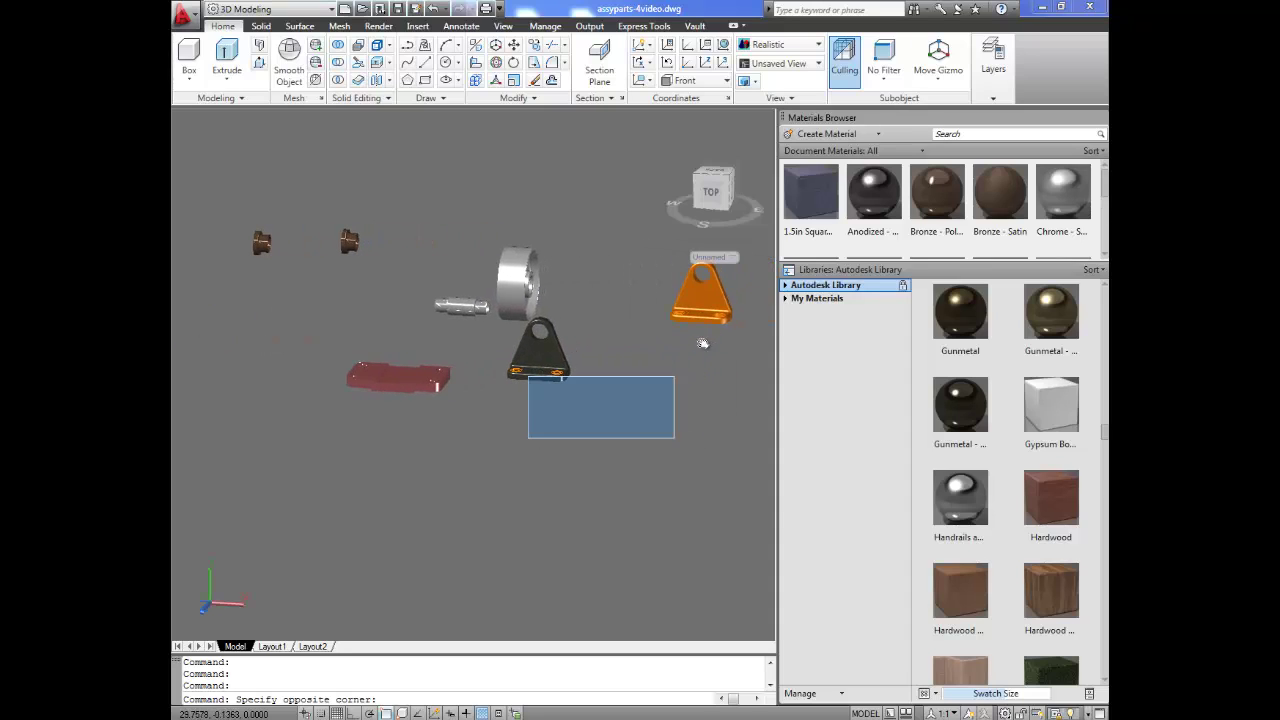
{"action": "left_click", "coordinate": [737, 489]}
{"action": "left_click_drag", "start_coordinate": [977, 418], "coordinate": [704, 300]}
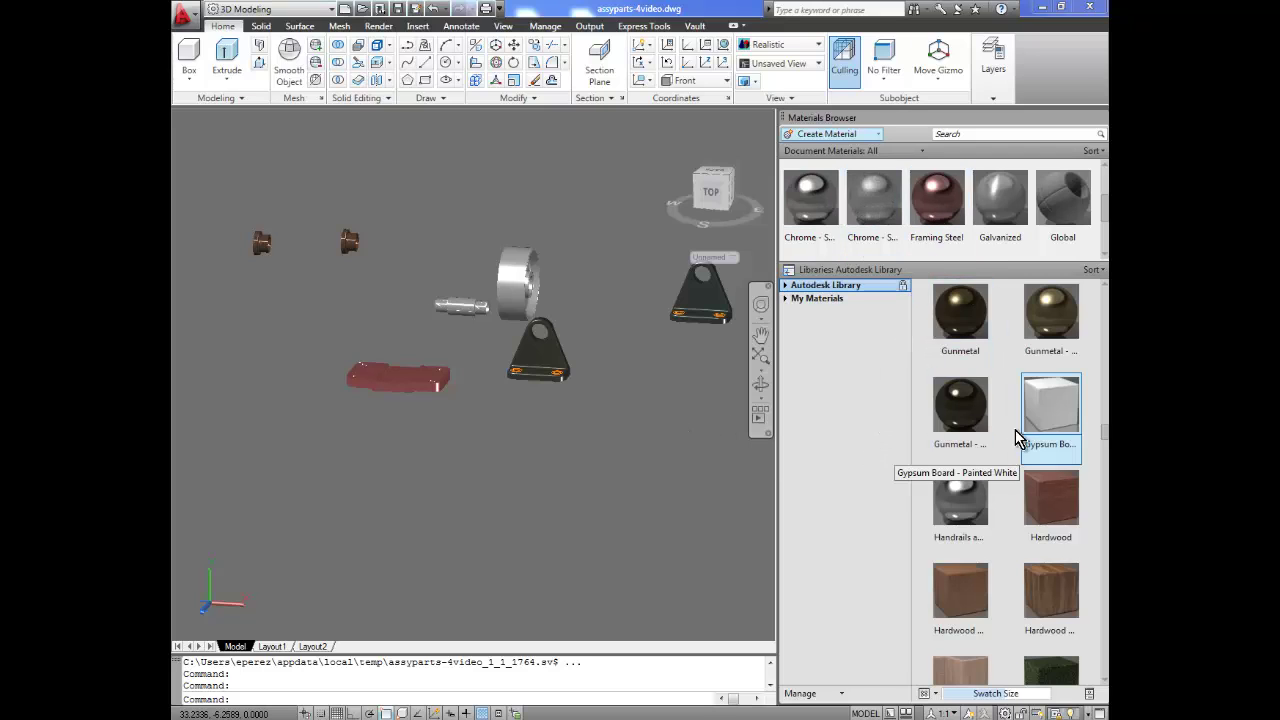
- Replace the axle's material with a bronze-coloured one and close the Materials Browser
{"action": "left_click_drag", "start_coordinate": [1040, 365], "coordinate": [450, 308]}
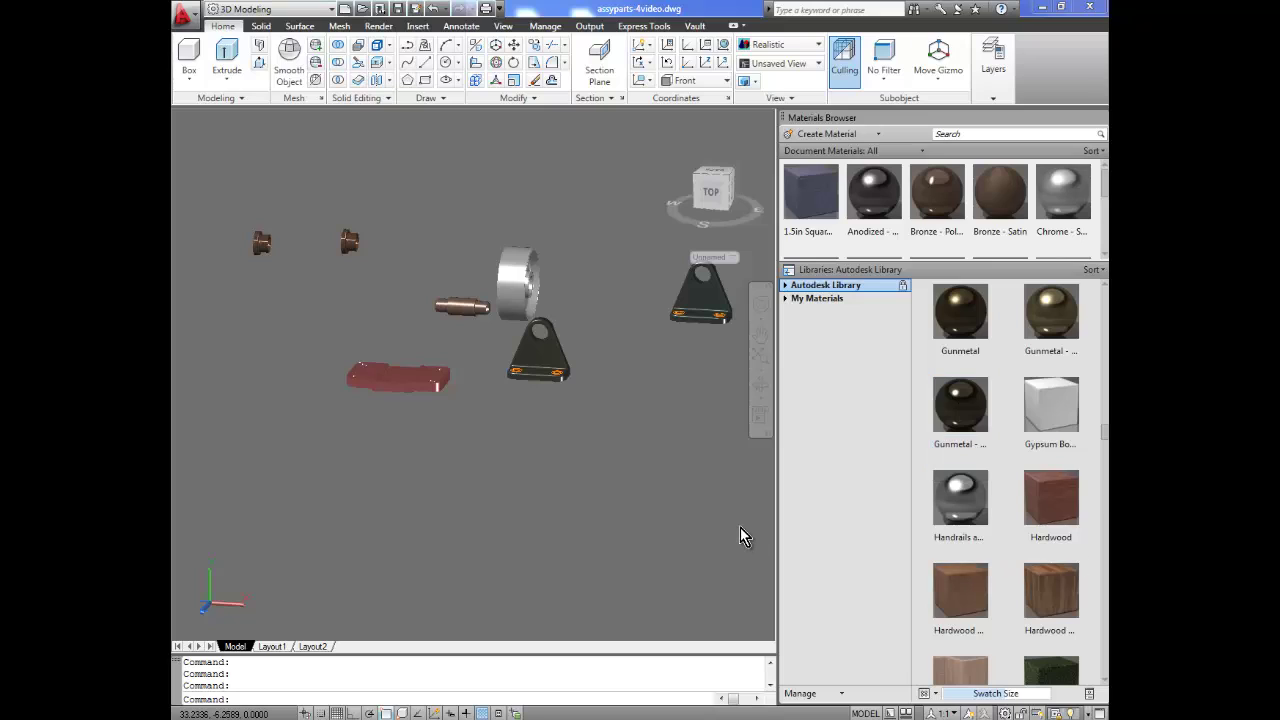
{"action": "left_click", "coordinate": [480, 470]}
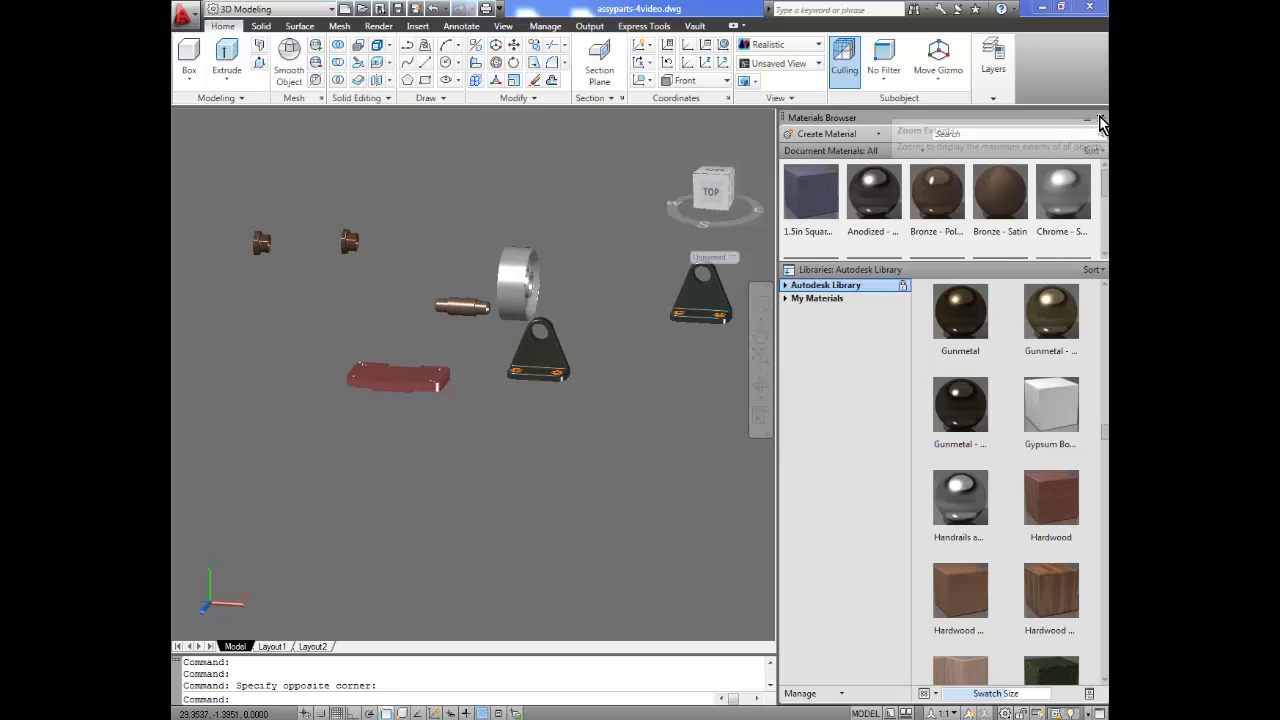
{"action": "left_click", "coordinate": [1100, 119]}
- Rotate the base plate 180 degrees about its red X axis with 3D Rotate
{"action": "scroll", "coordinate": [643, 366], "scroll_direction": "up", "scroll_amount": 5}
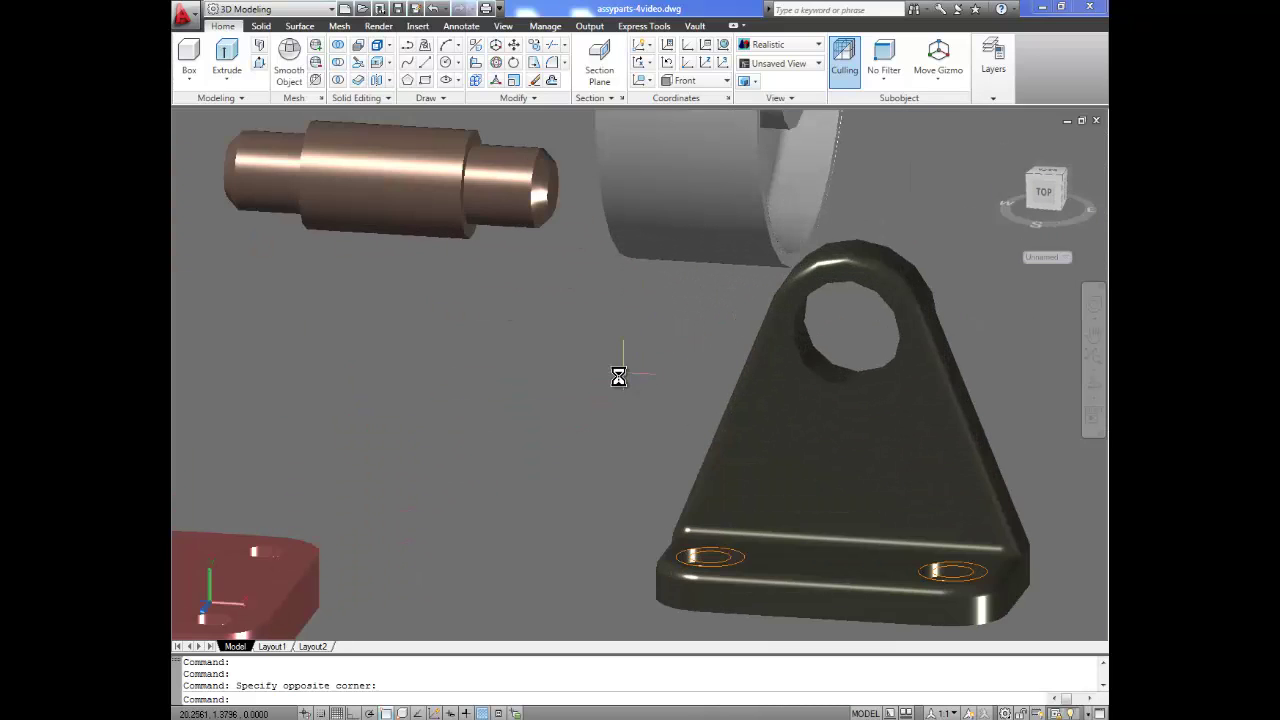
{"action": "scroll", "coordinate": [619, 376], "scroll_direction": "down", "scroll_amount": 3}
{"action": "middle_click_drag", "start_coordinate": [594, 403], "coordinate": [666, 394]}
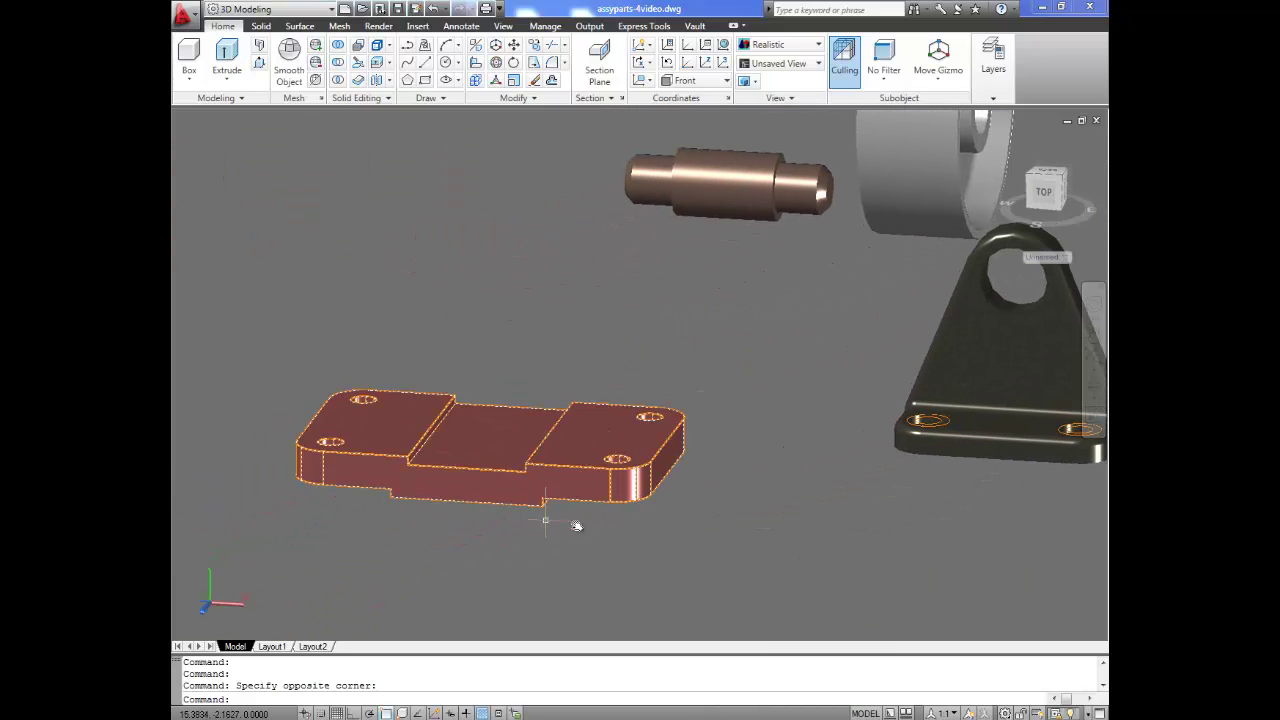
{"action": "scroll", "coordinate": [657, 471], "scroll_direction": "down", "scroll_amount": 5}
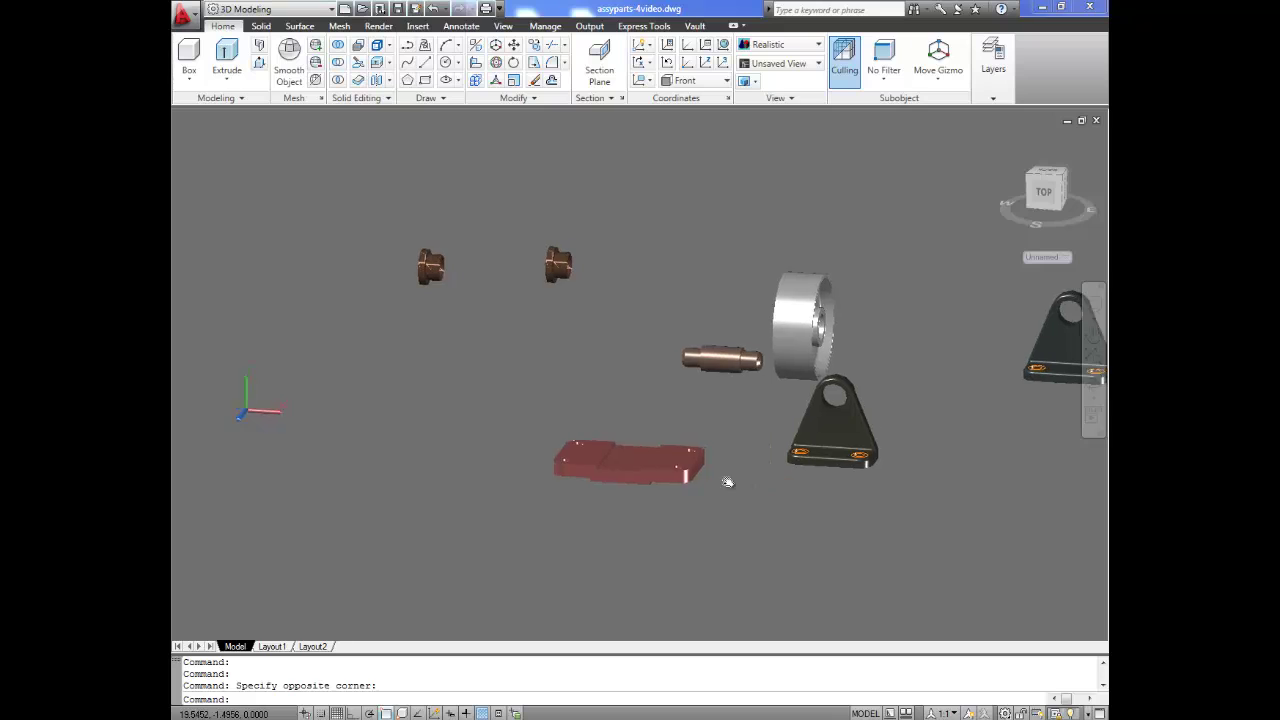
{"action": "middle_click_drag", "start_coordinate": [727, 482], "coordinate": [677, 484]}
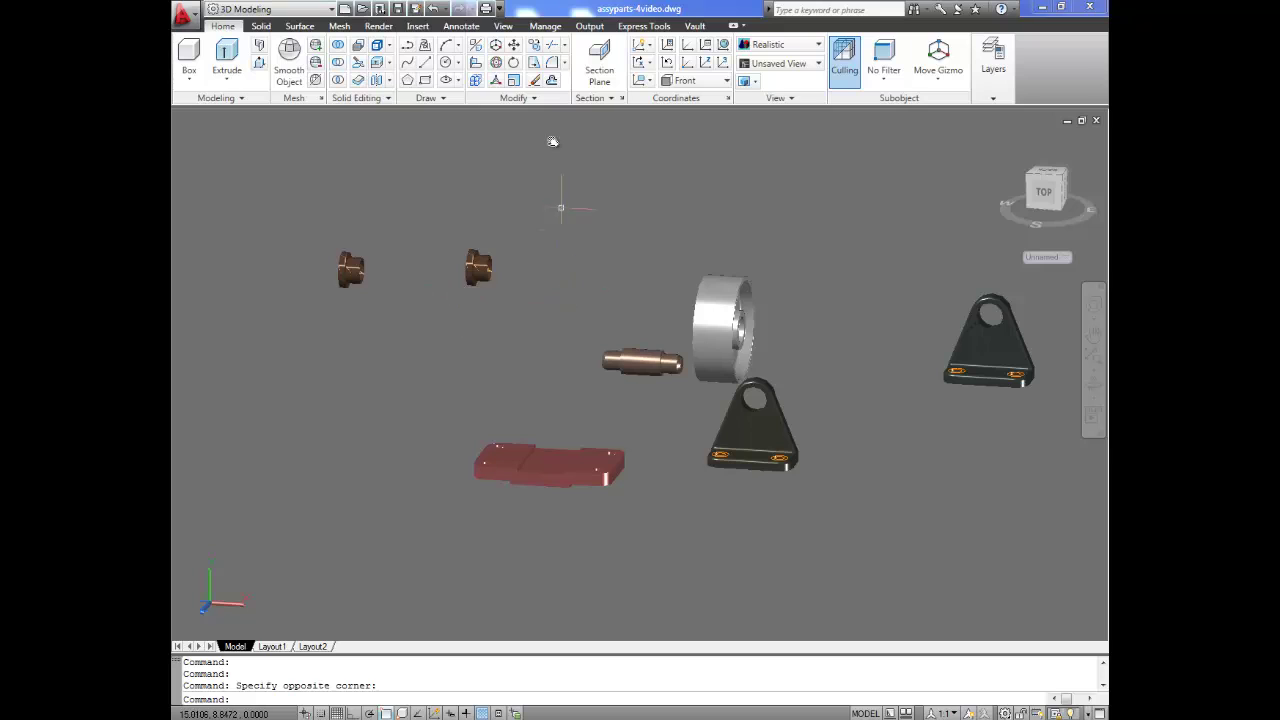
{"action": "left_click", "coordinate": [497, 64]}
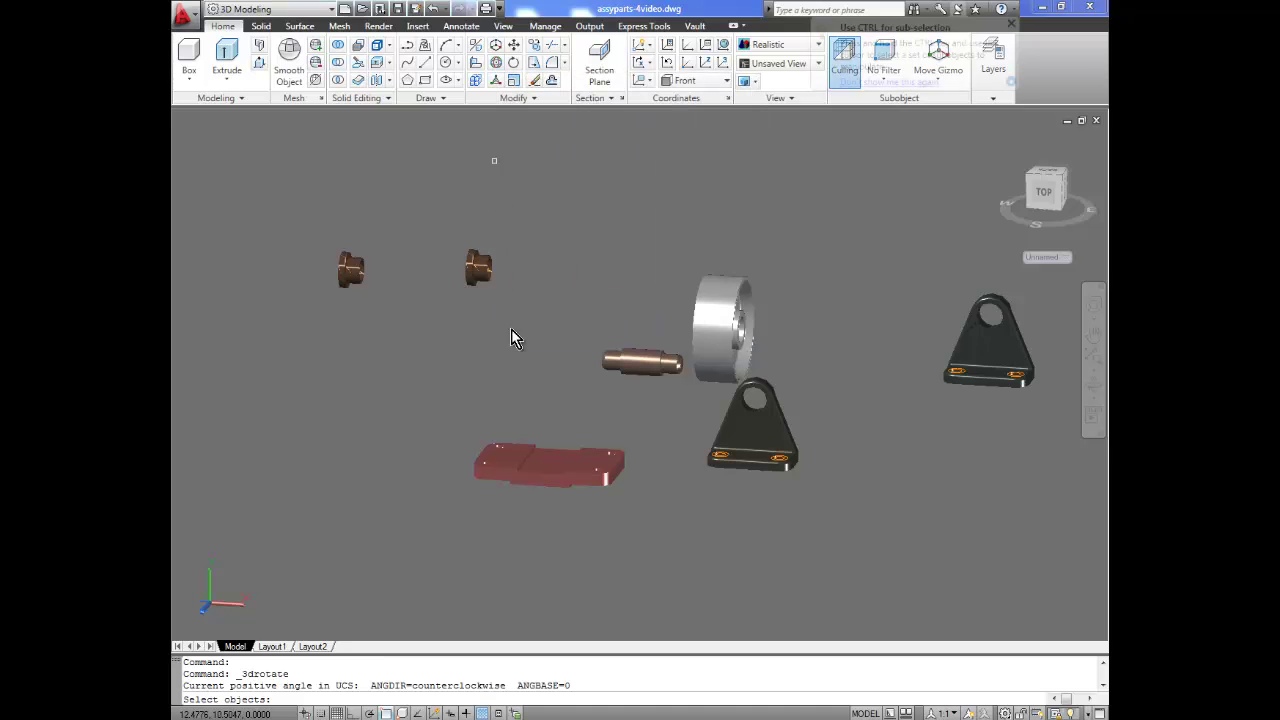
{"action": "left_click", "coordinate": [533, 477]}
{"action": "key", "text": "Return"}
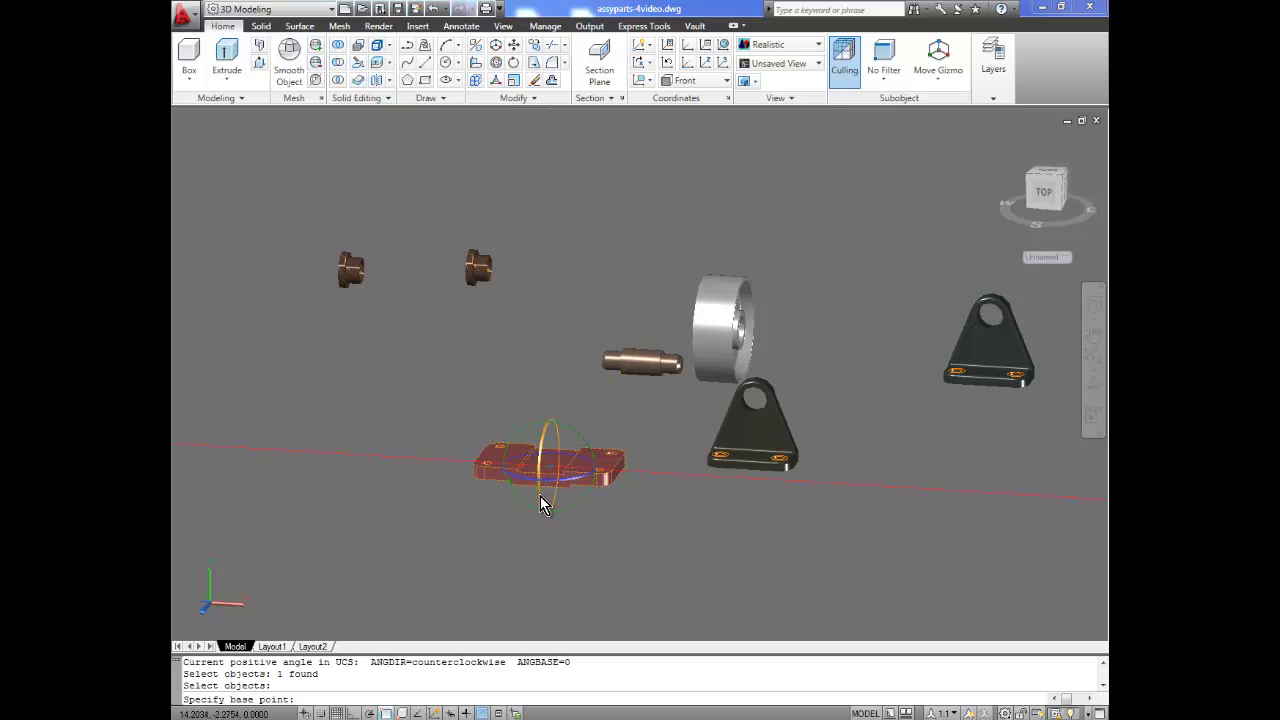
{"action": "left_click", "coordinate": [540, 503]}
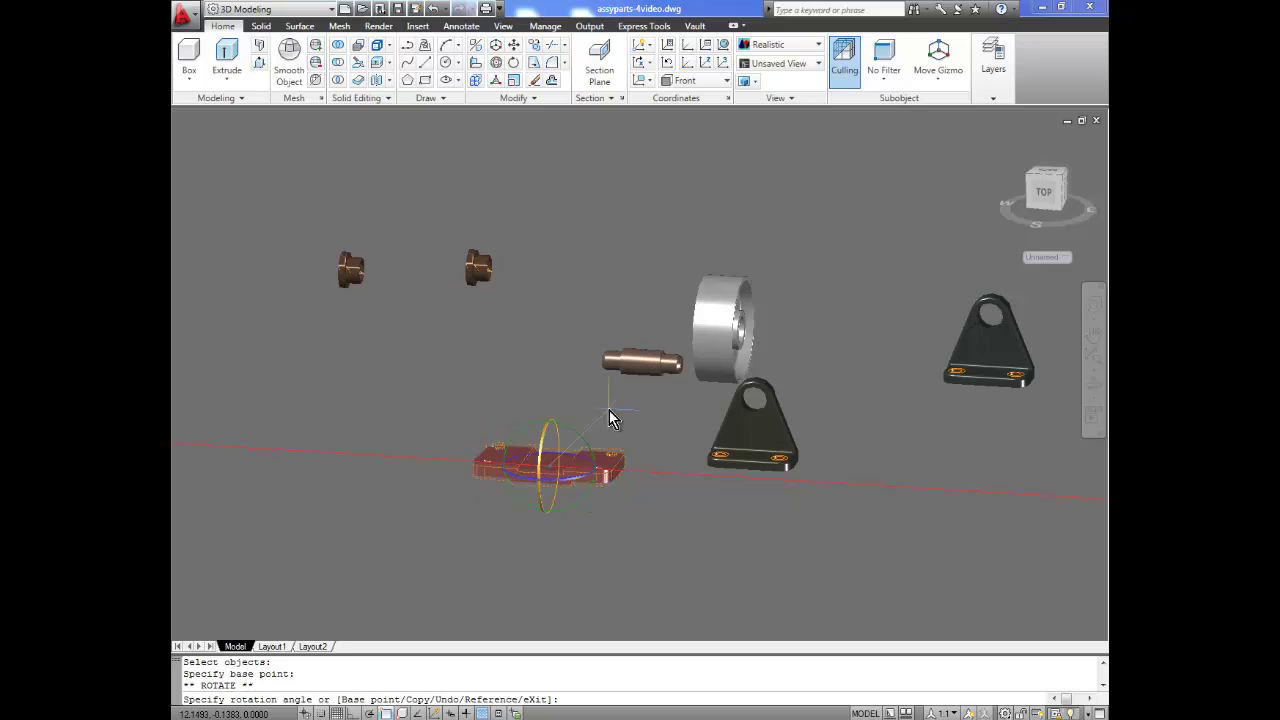
{"action": "key", "text": "Return"}
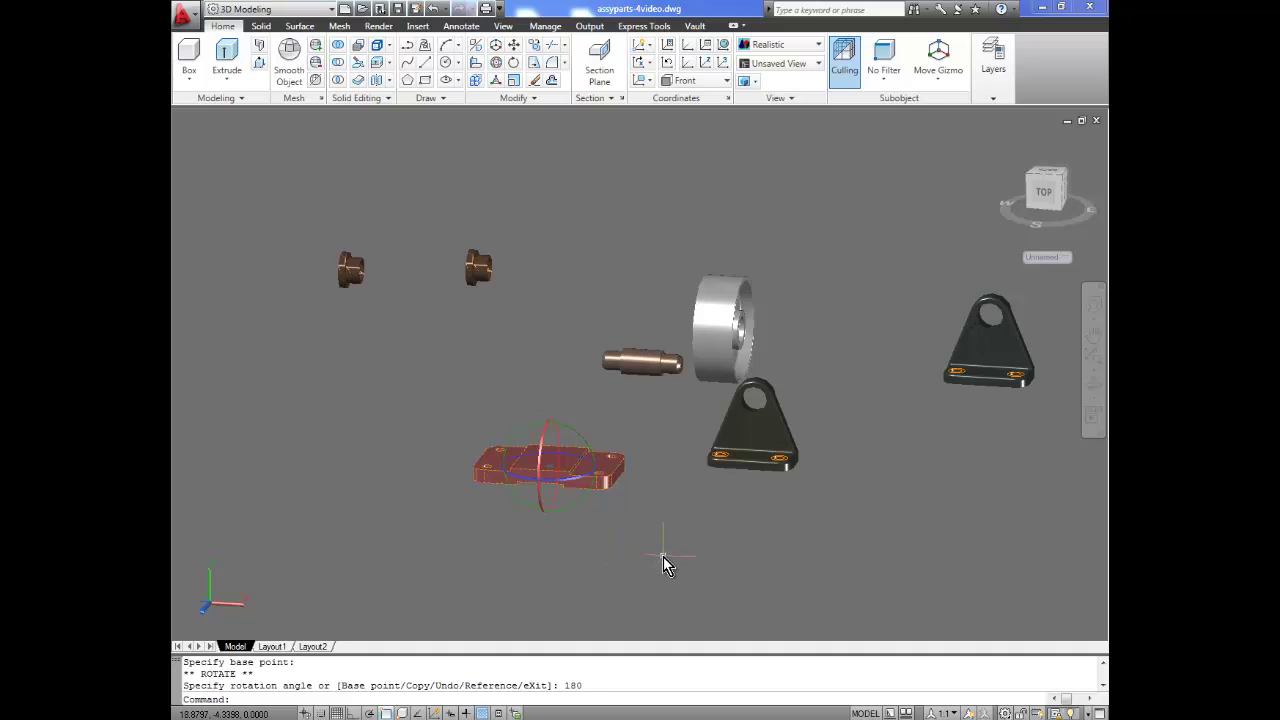
- Rotate the axle support beside the wheel 90 degrees about its vertical blue axis
{"action": "key", "text": "Return"}
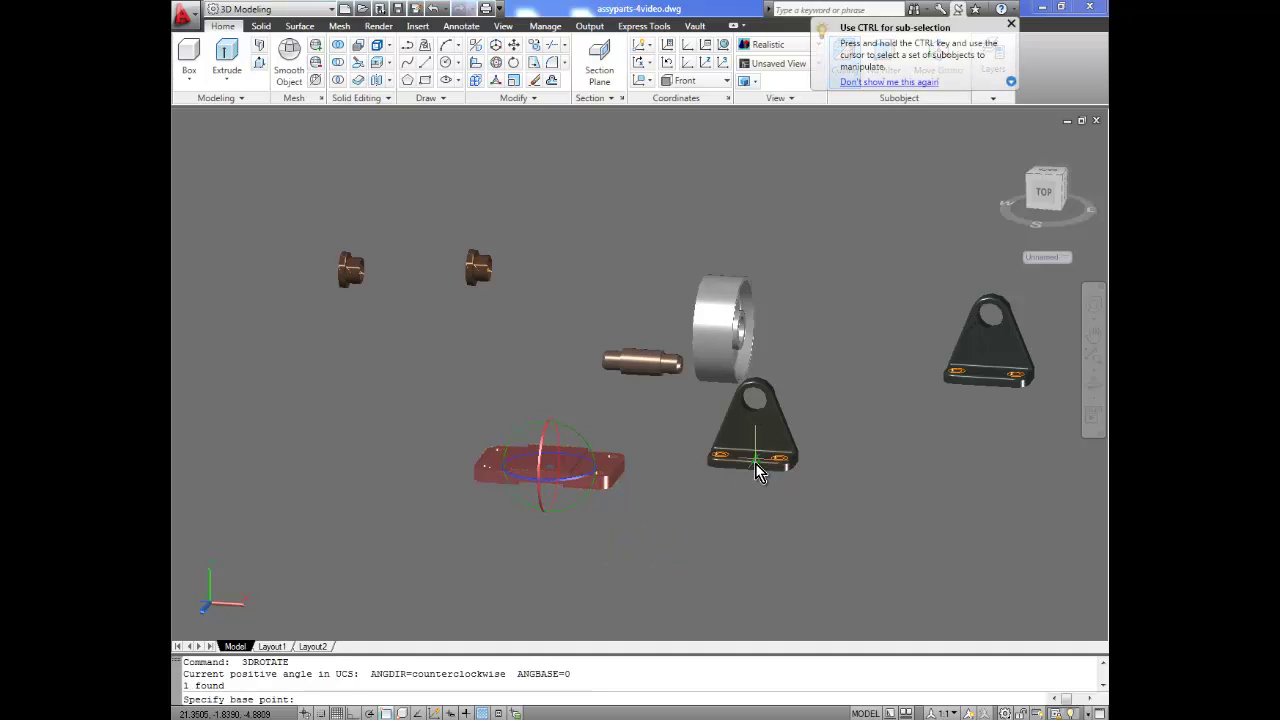
{"action": "left_click", "coordinate": [755, 463]}
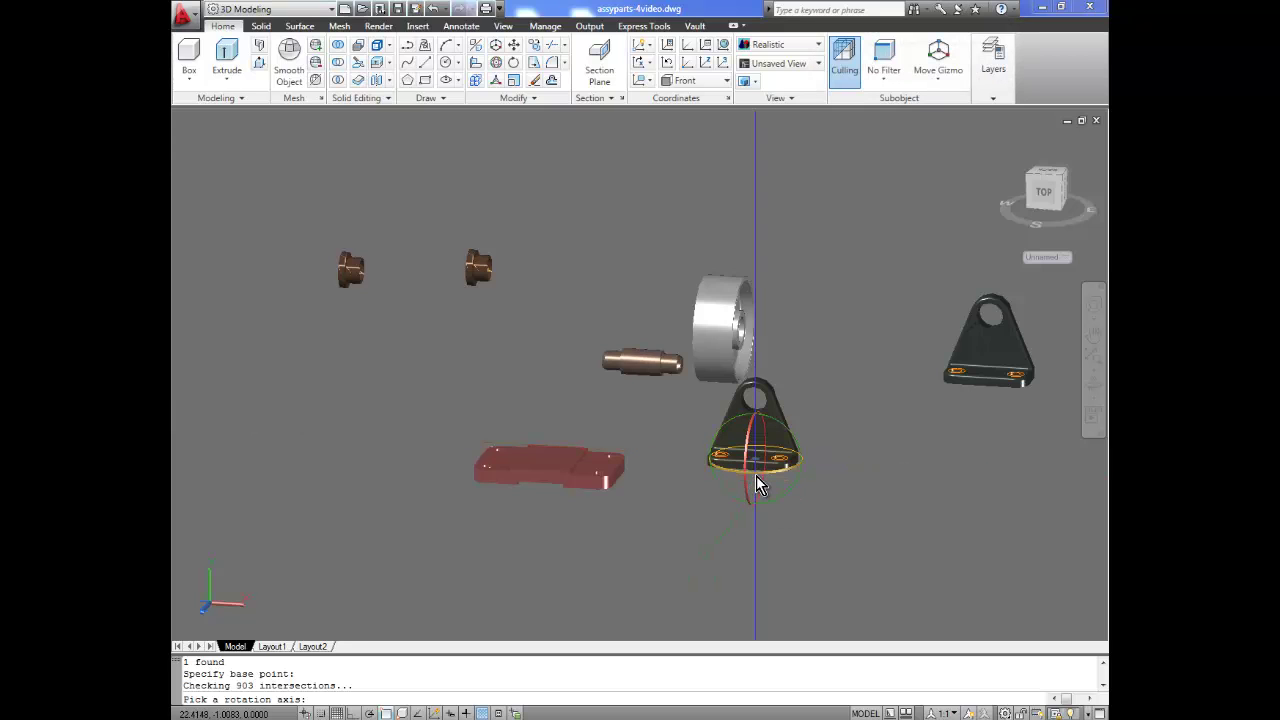
{"action": "left_click", "coordinate": [757, 476]}
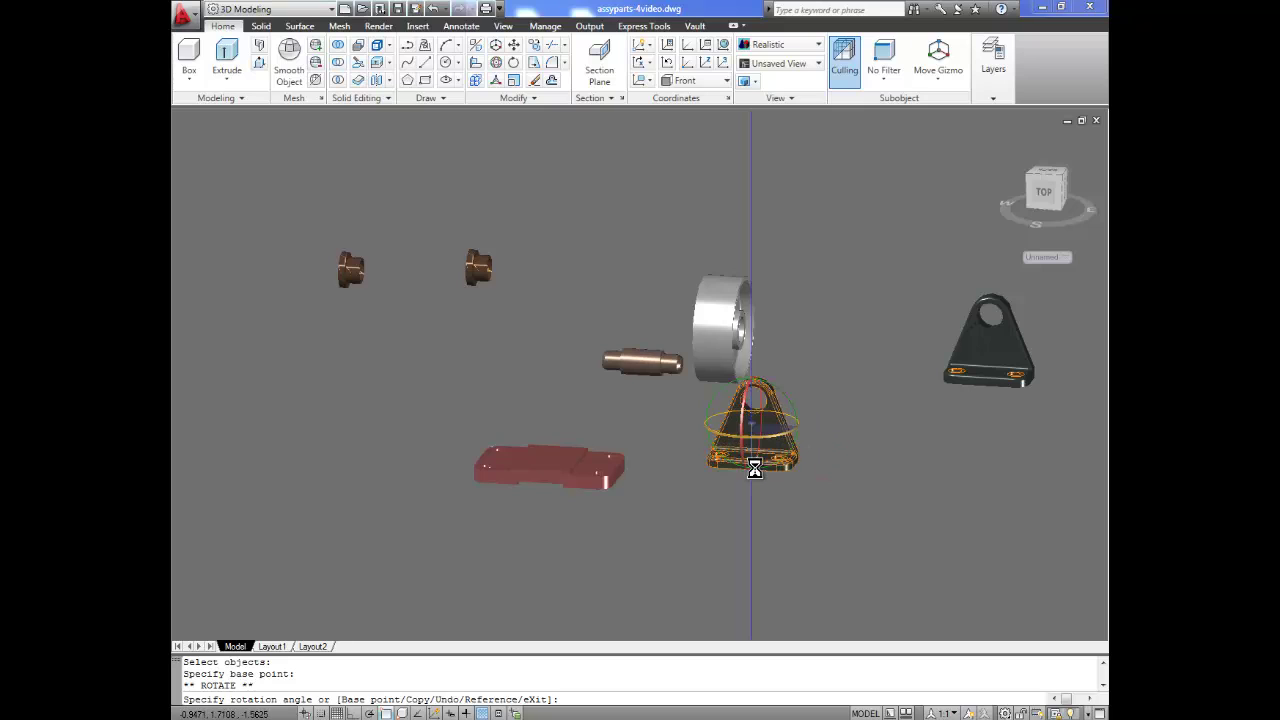
{"action": "key", "text": "Return"}
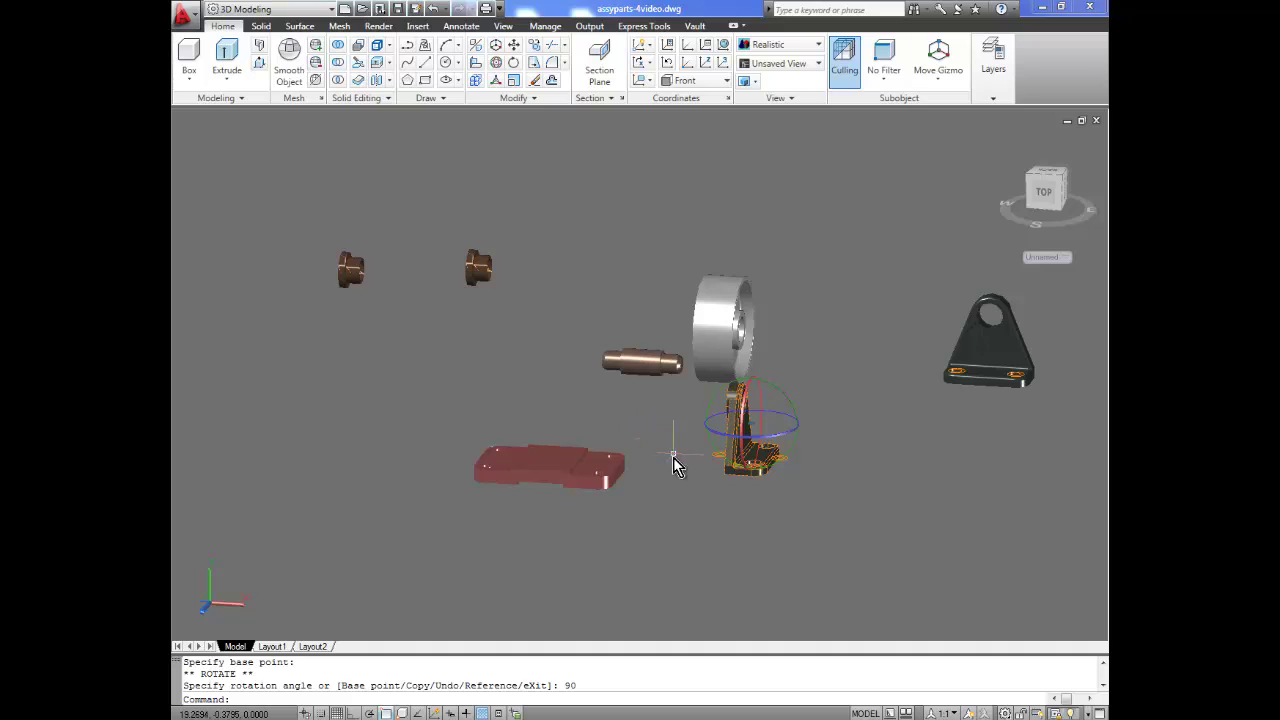
- Rotate the far right axle support -90 degrees about its vertical blue axis, facing it toward the other support
{"action": "left_click", "coordinate": [982, 372]}
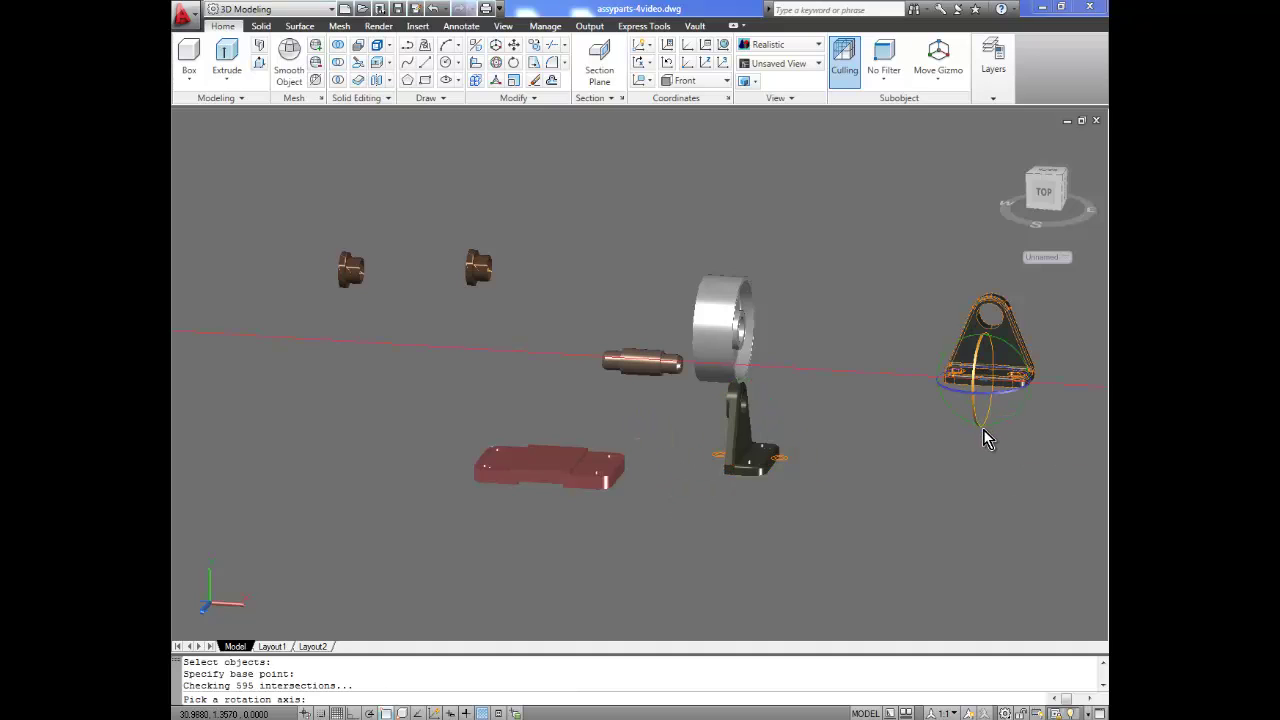
{"action": "left_click", "coordinate": [1000, 395]}
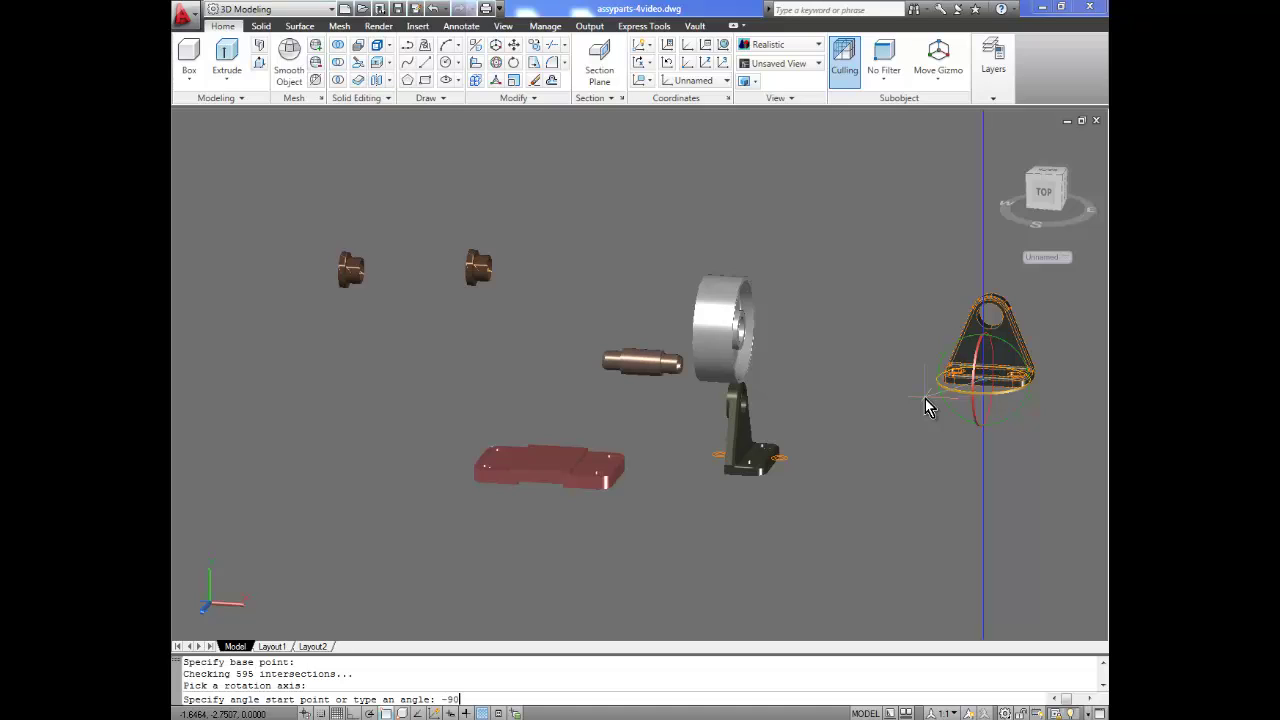
{"action": "key", "text": "Return"}
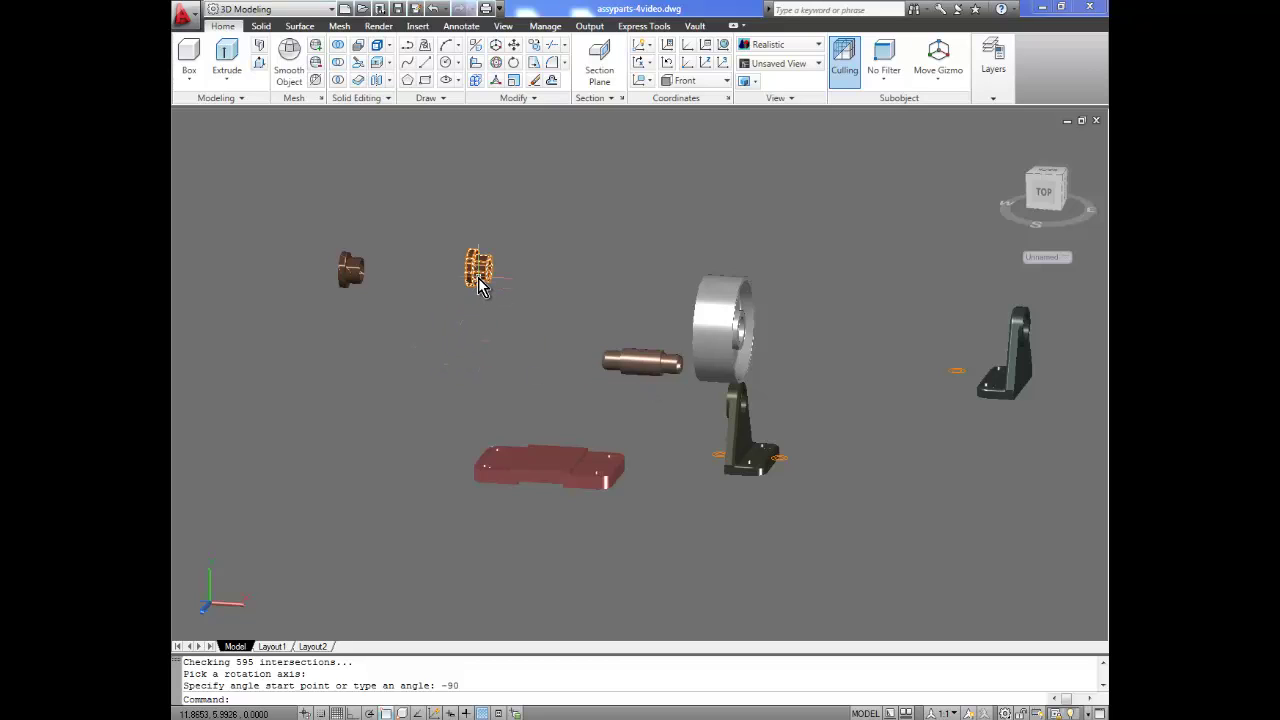
- Rotate the right bushing 90 degrees about its vertical blue axis with 3D Rotate
{"action": "left_click", "coordinate": [478, 277]}
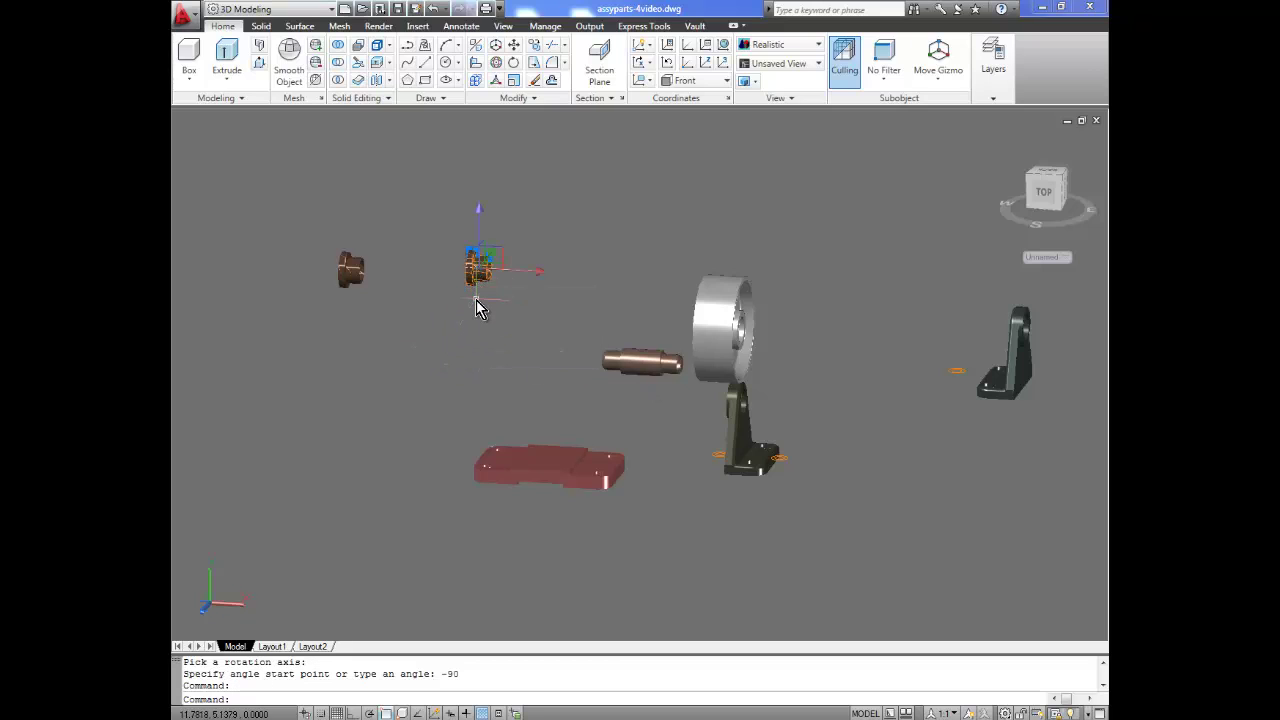
{"action": "key", "text": "Return"}
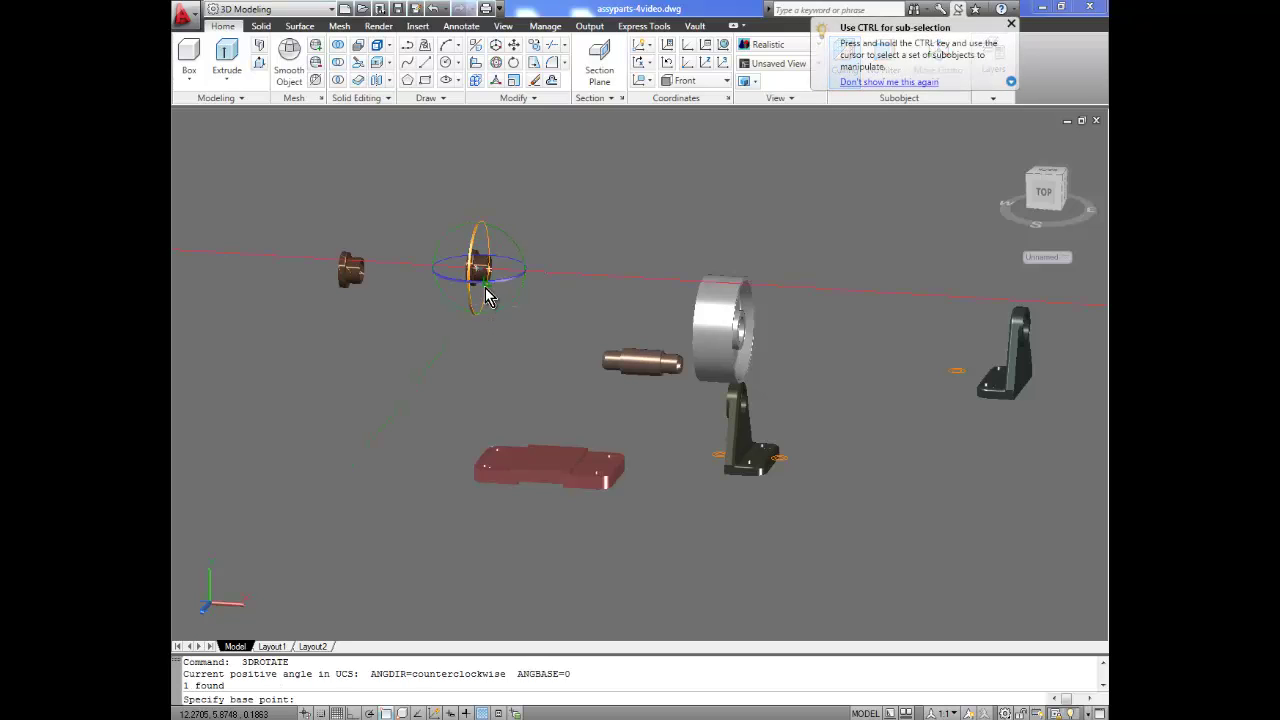
{"action": "left_click", "coordinate": [498, 290]}
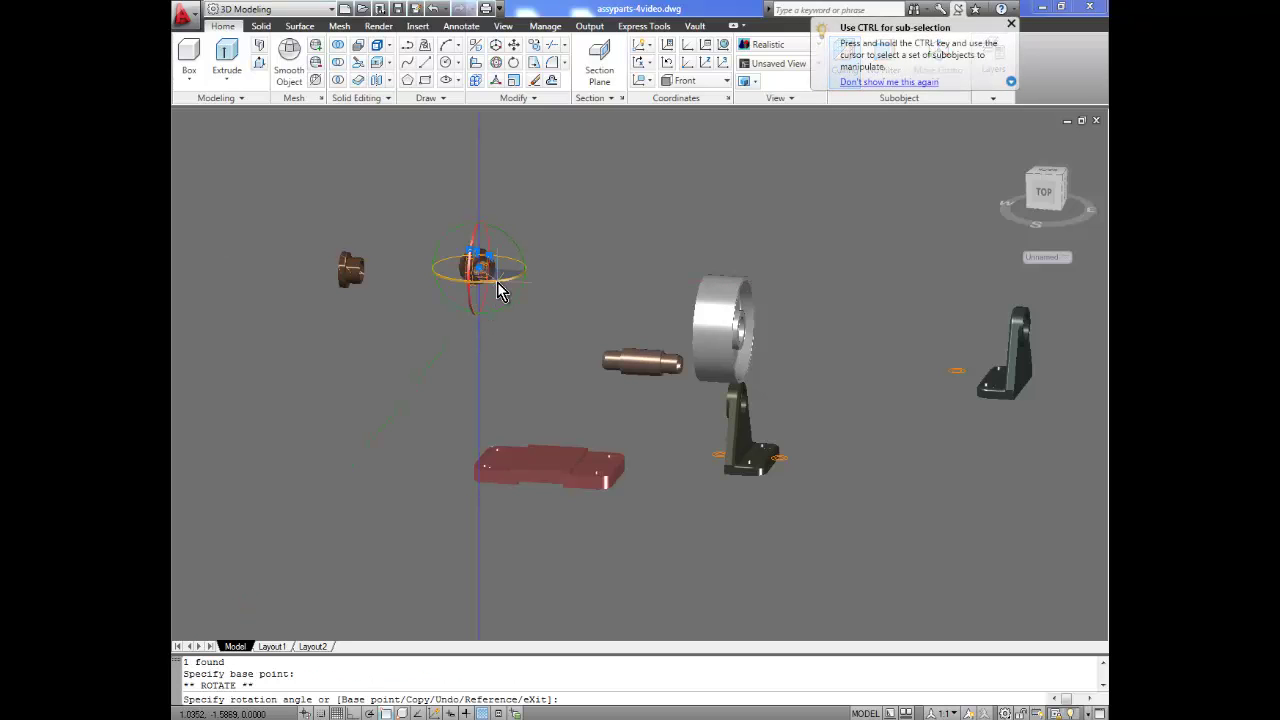
{"action": "type", "text": "90"}
{"action": "key", "text": "Return"}
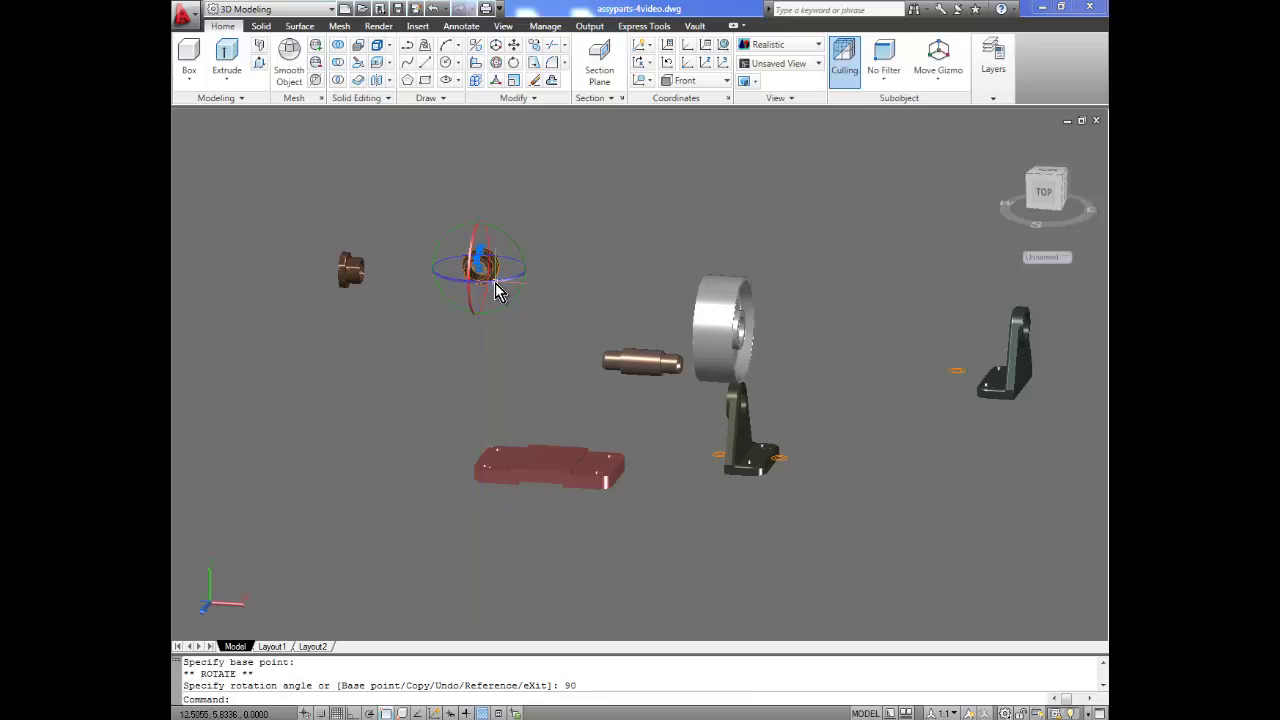
- Turn the right bushing a further 90 degrees about the same vertical axis, facing it opposite the left bushing
{"action": "left_click", "coordinate": [498, 290]}
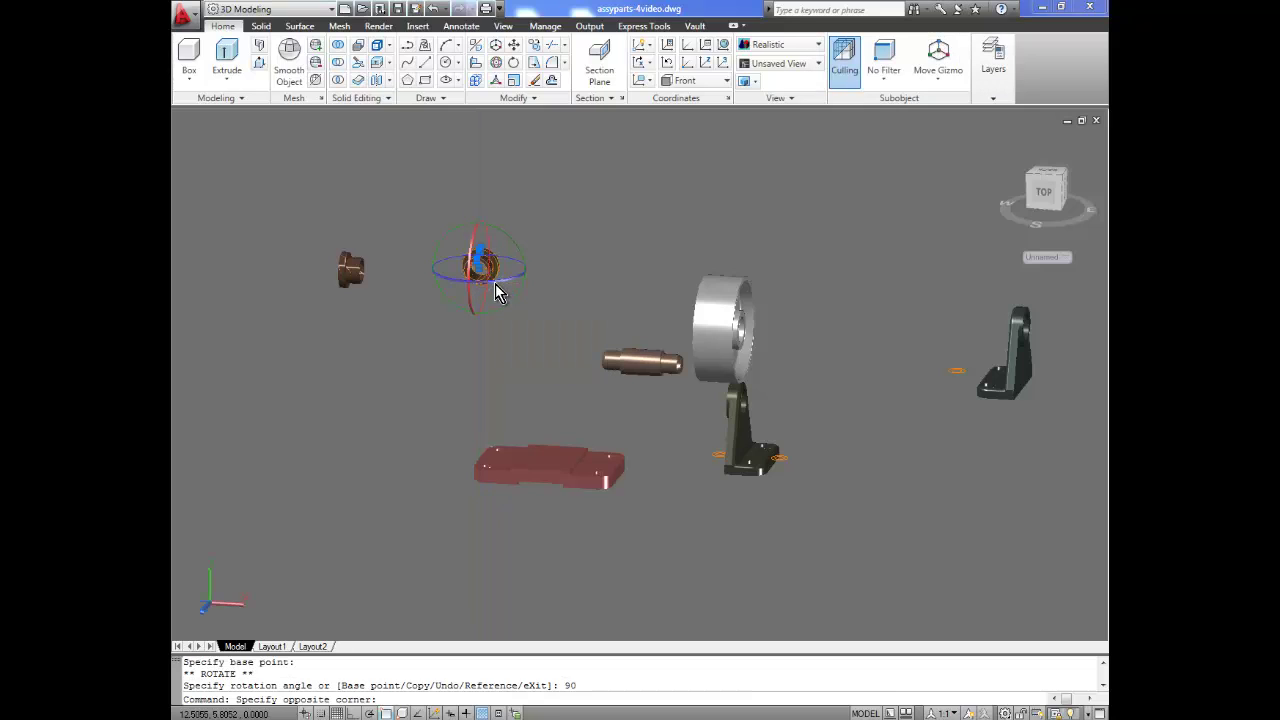
{"action": "left_click", "coordinate": [498, 290]}
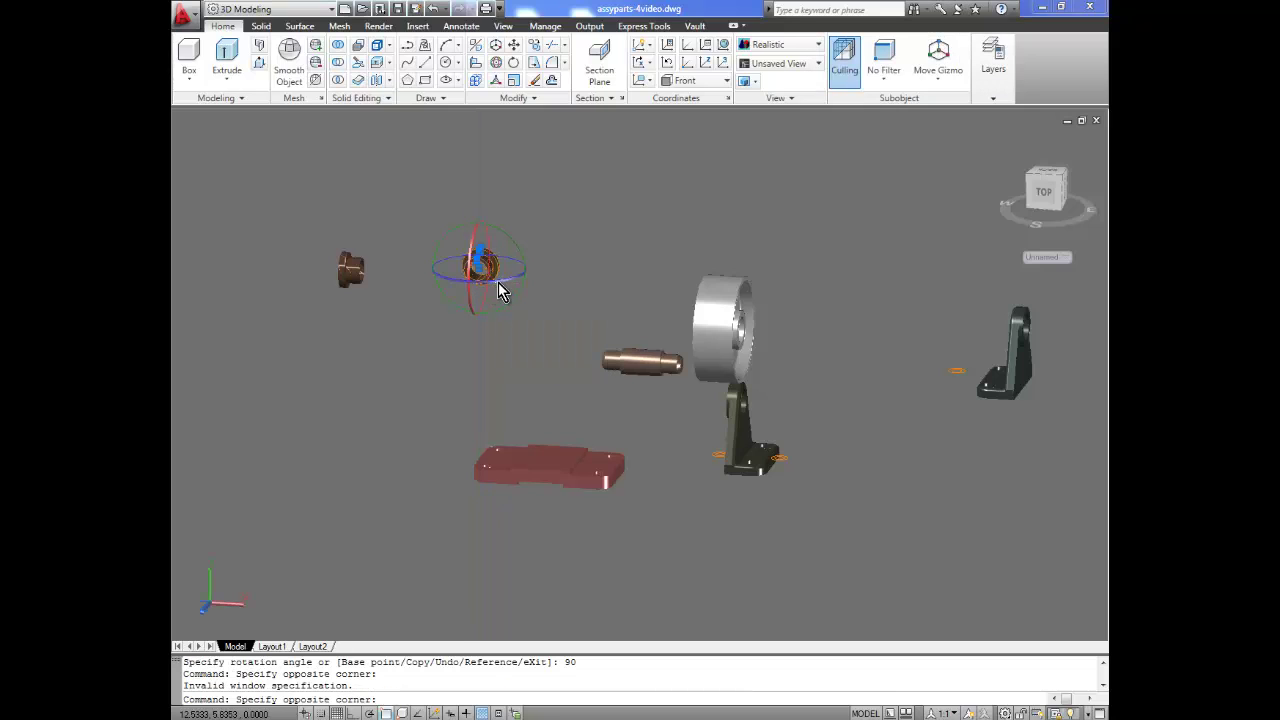
{"action": "left_click", "coordinate": [499, 290]}
{"action": "left_click", "coordinate": [500, 281]}
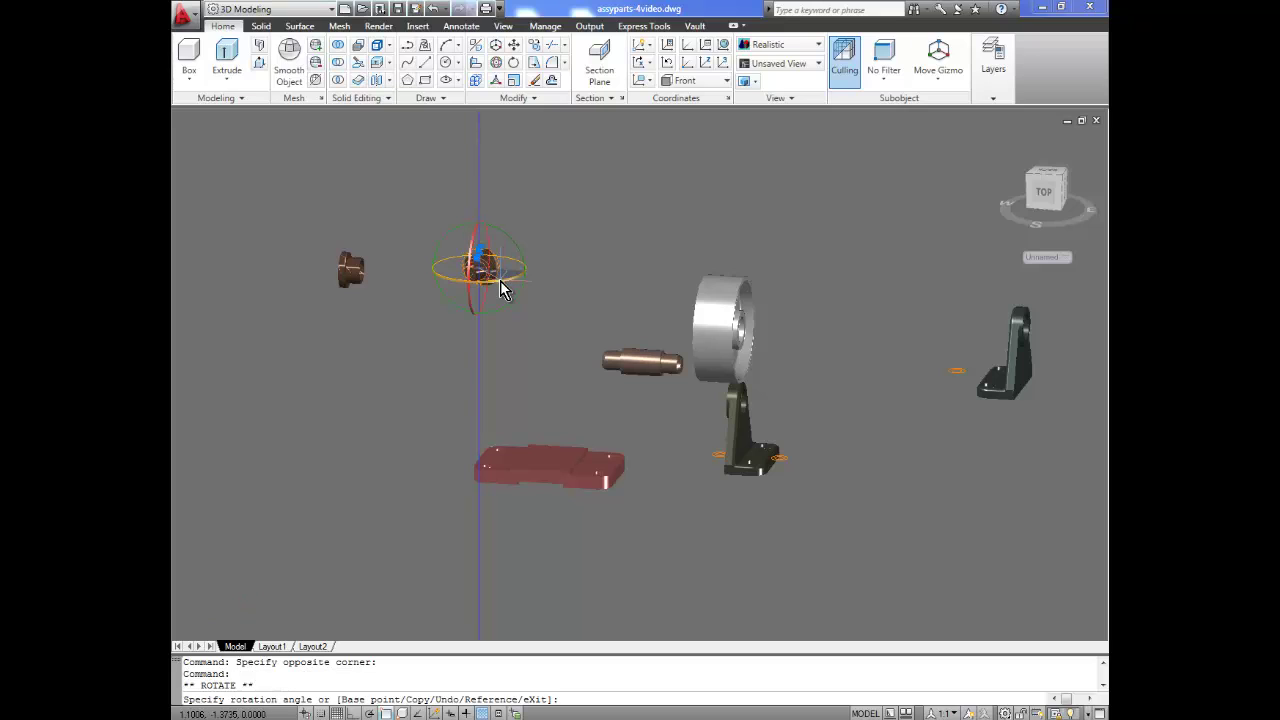
{"action": "type", "text": "90"}
{"action": "key", "text": "Return"}
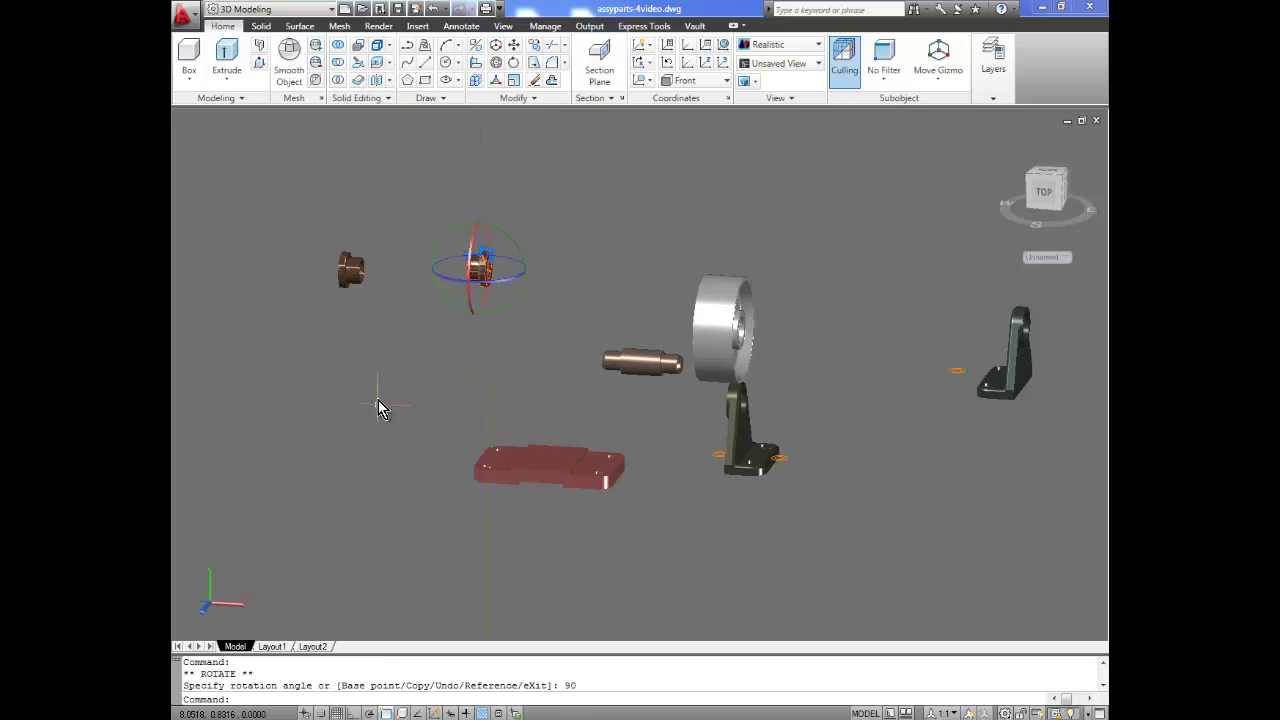
{"action": "key", "text": "Escape"}
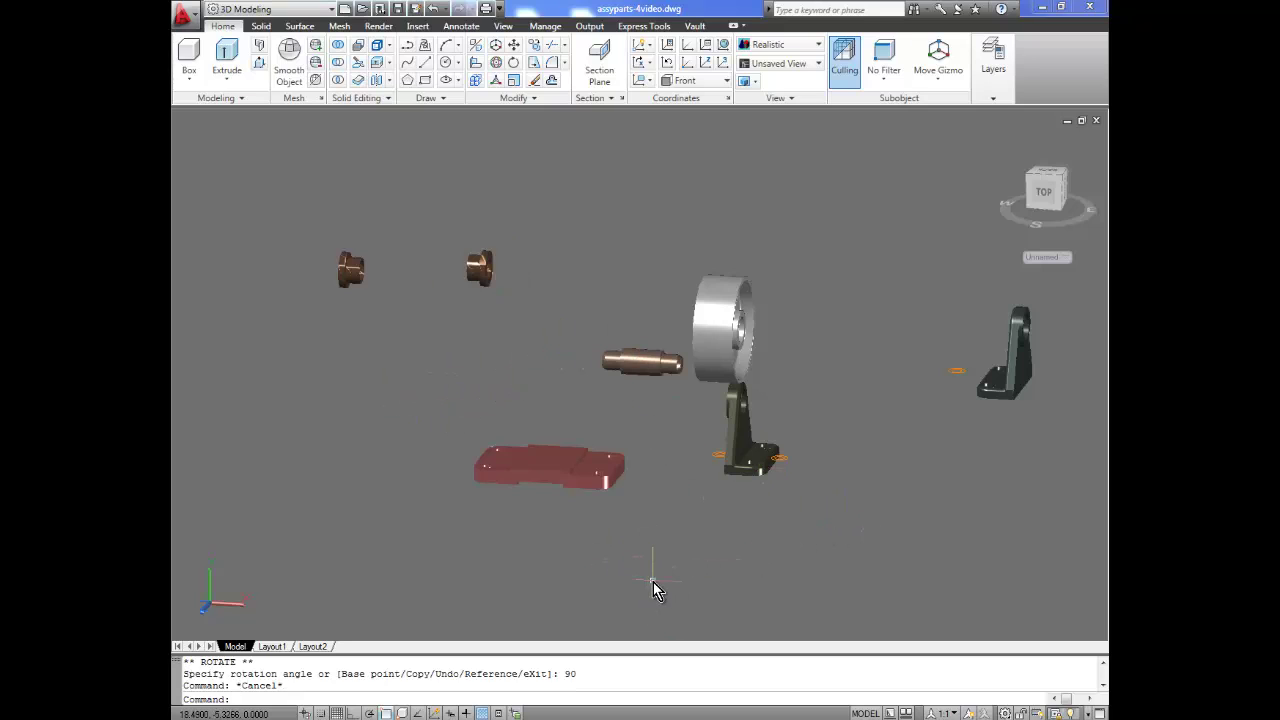
- Move the far right axle support onto the red base plate, snapping the underside centre of its mounting hole to the plate's front left hole
{"action": "middle_click_drag", "start_coordinate": [651, 591], "coordinate": [571, 591], "text": "shift"}
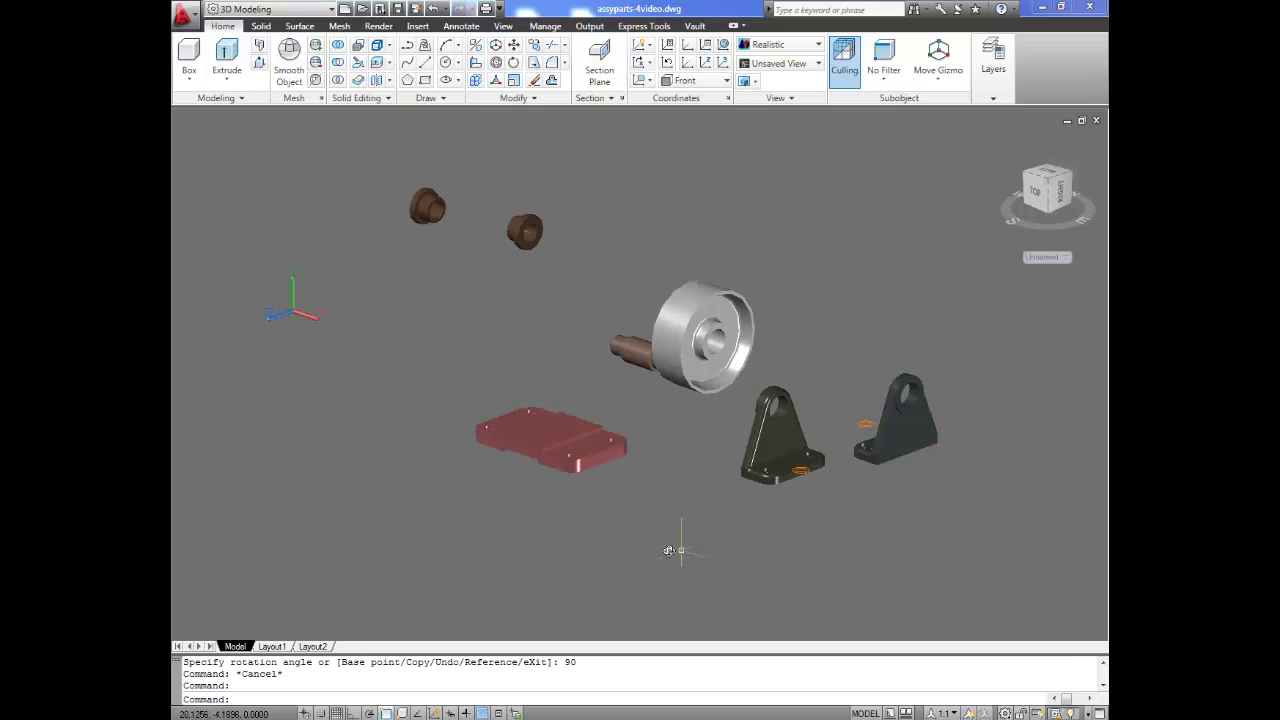
{"action": "scroll", "coordinate": [966, 431], "scroll_direction": "down", "scroll_amount": 5}
{"action": "scroll", "coordinate": [969, 438], "scroll_direction": "up", "scroll_amount": 6}
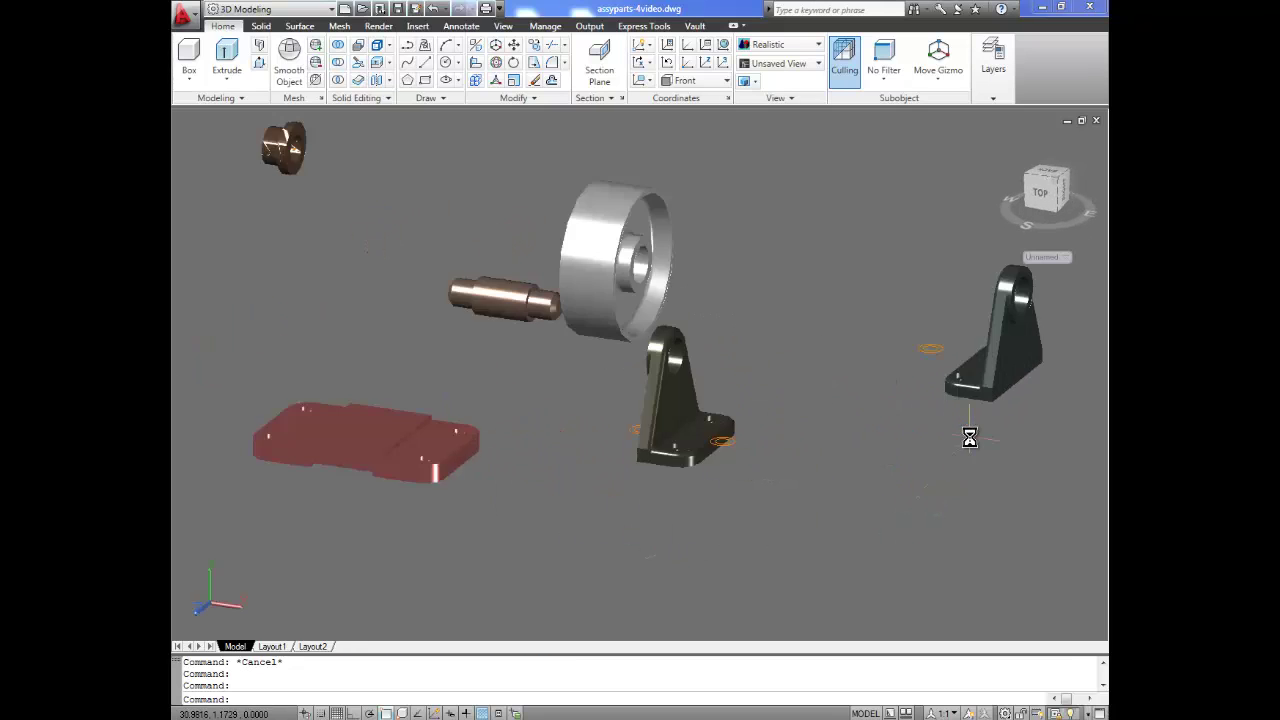
{"action": "scroll", "coordinate": [969, 438], "scroll_direction": "up", "scroll_amount": 3}
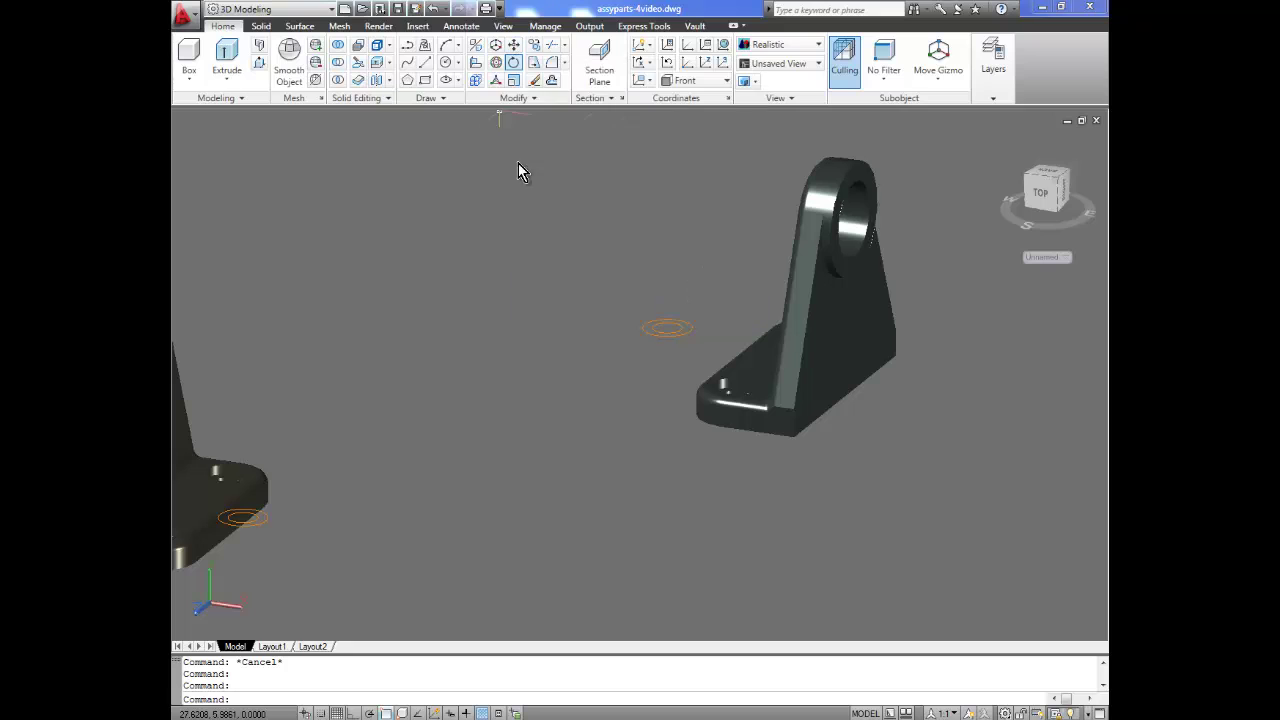
{"action": "middle_click_drag", "start_coordinate": [583, 449], "coordinate": [757, 383]}
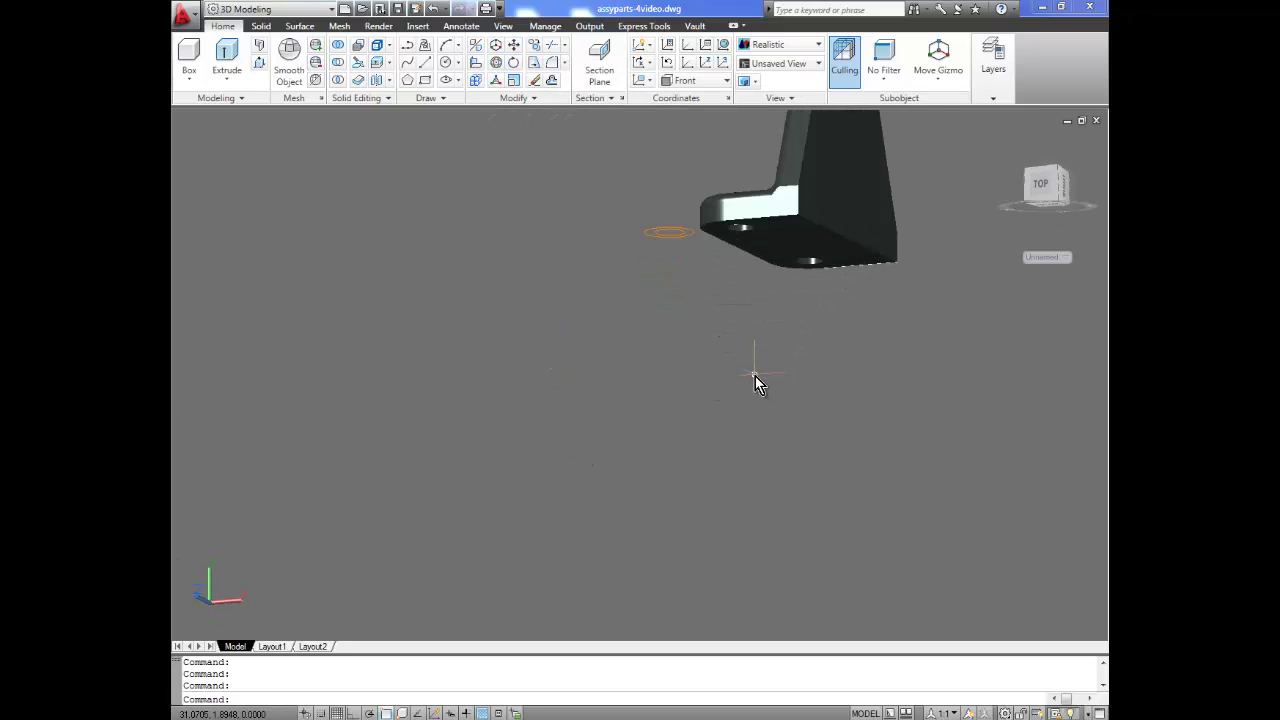
{"action": "scroll", "coordinate": [755, 249], "scroll_direction": "up", "scroll_amount": 6}
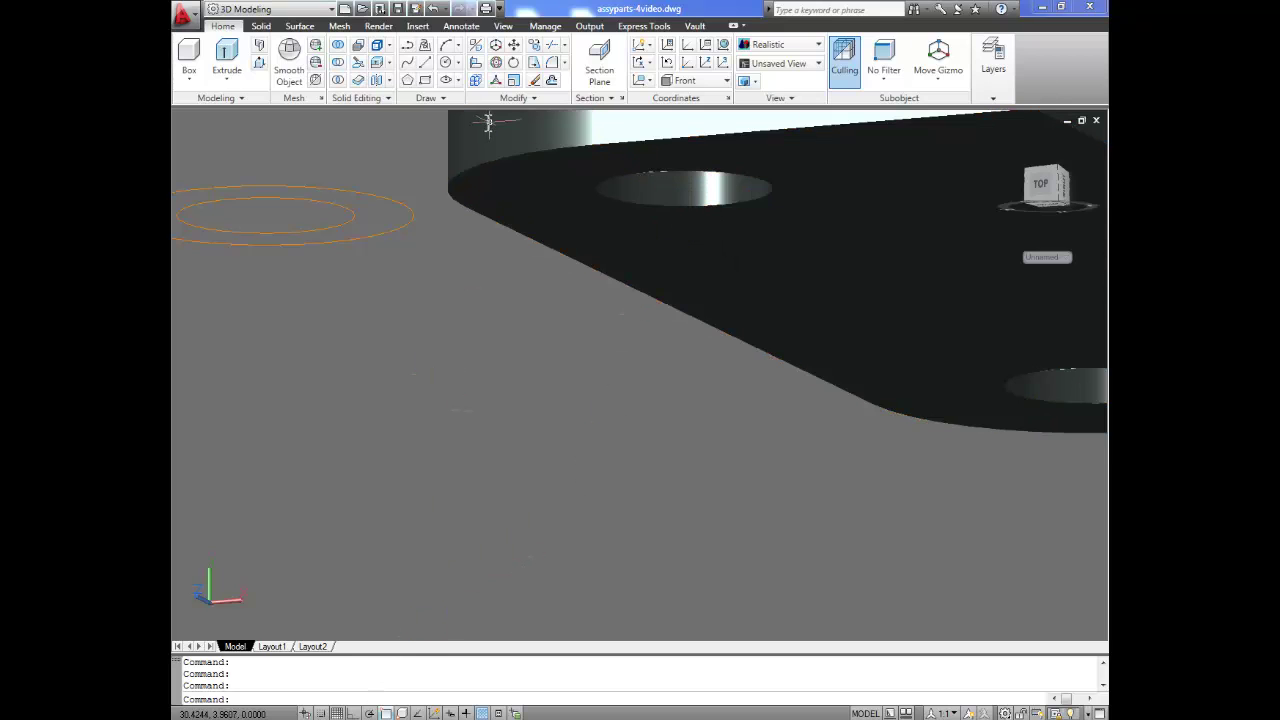
{"action": "left_click", "coordinate": [513, 44]}
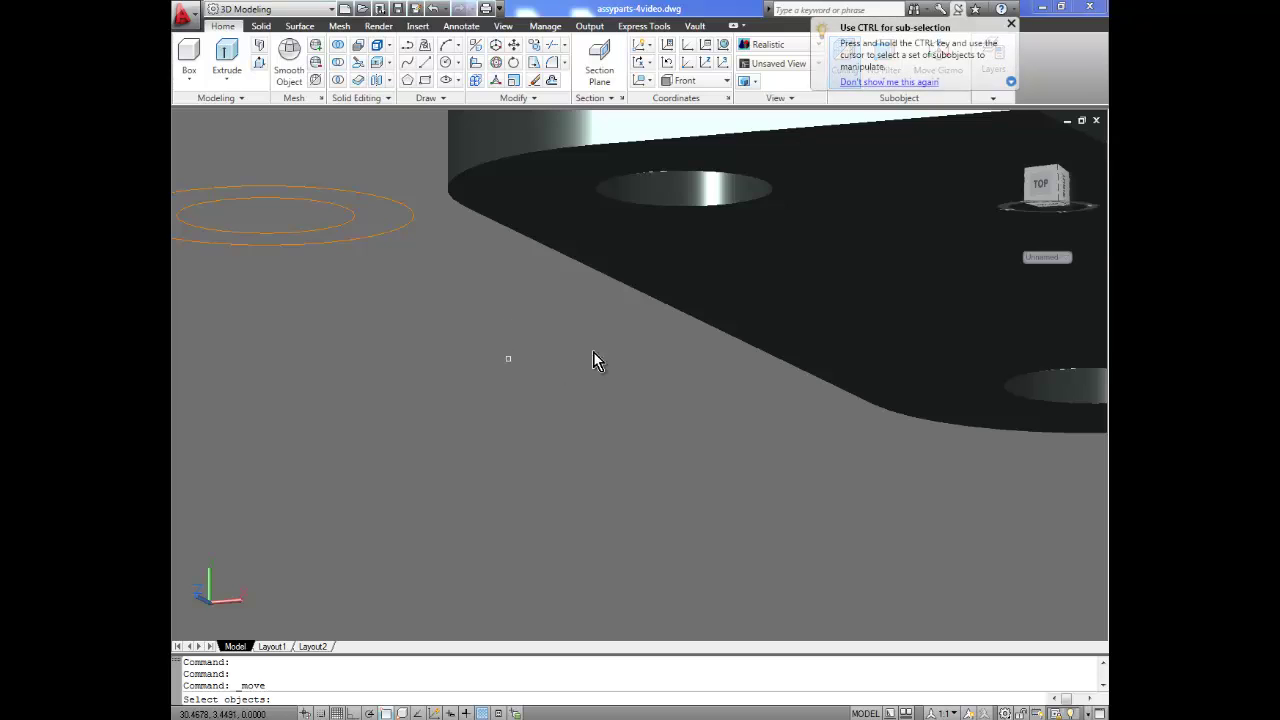
{"action": "left_click", "coordinate": [704, 308]}
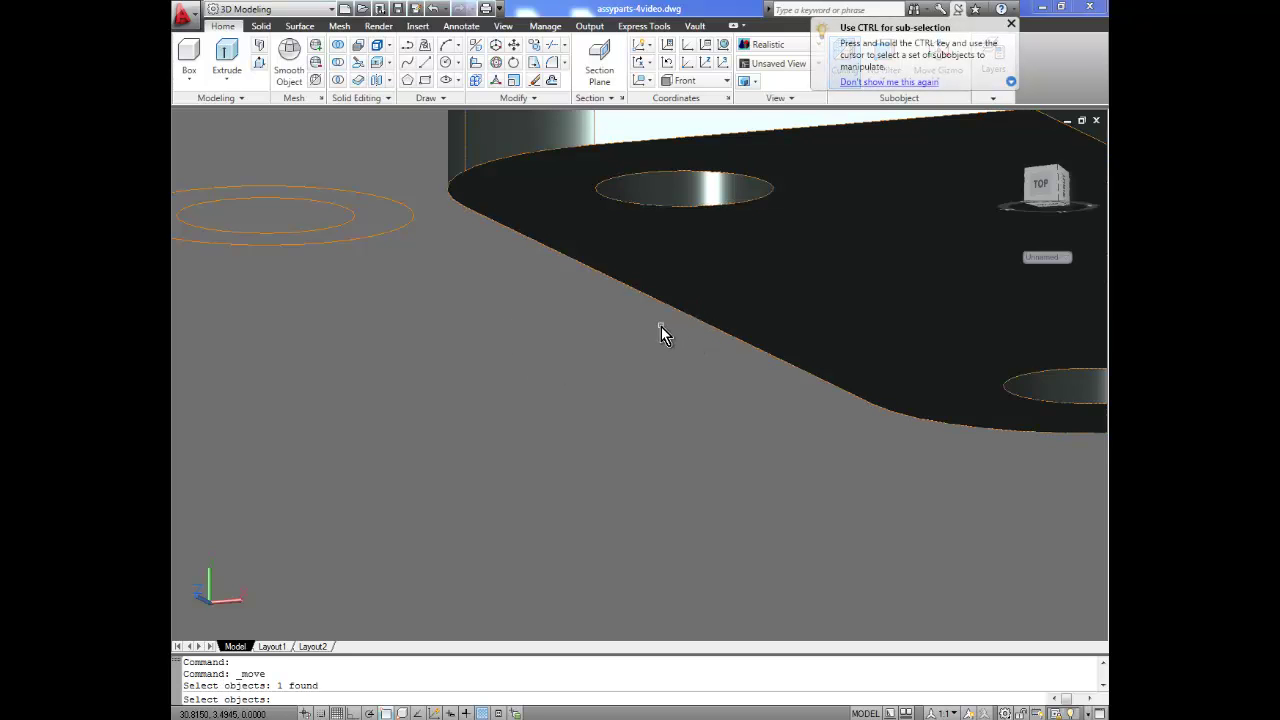
{"action": "key", "text": "Return"}
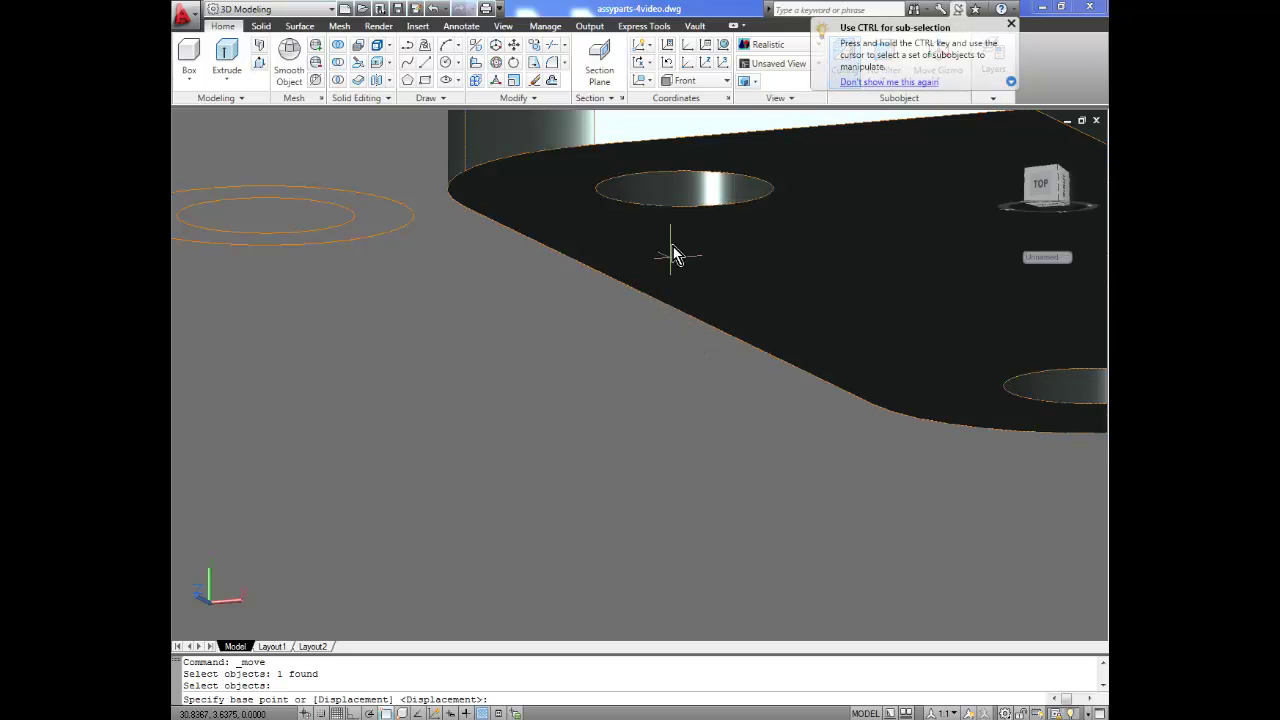
{"action": "left_click", "coordinate": [683, 197]}
{"action": "scroll", "coordinate": [563, 370], "scroll_direction": "down", "scroll_amount": 10}
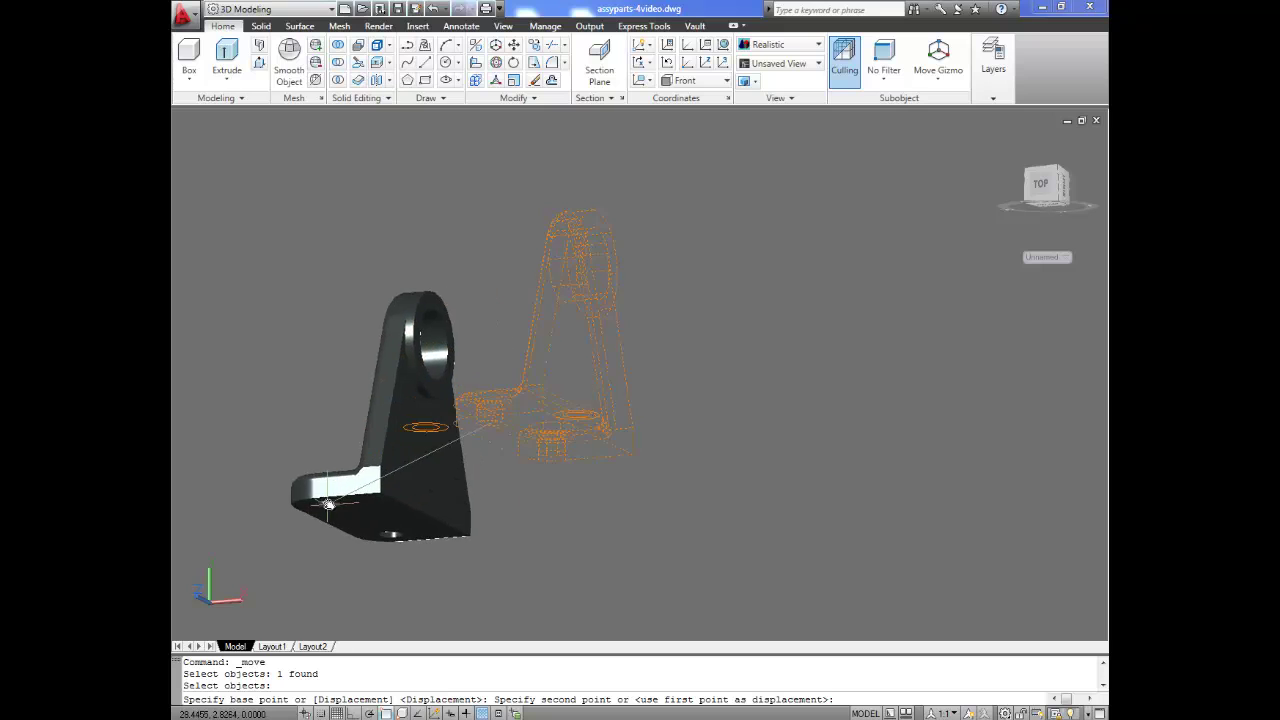
{"action": "scroll", "coordinate": [328, 503], "scroll_direction": "up", "scroll_amount": 8}
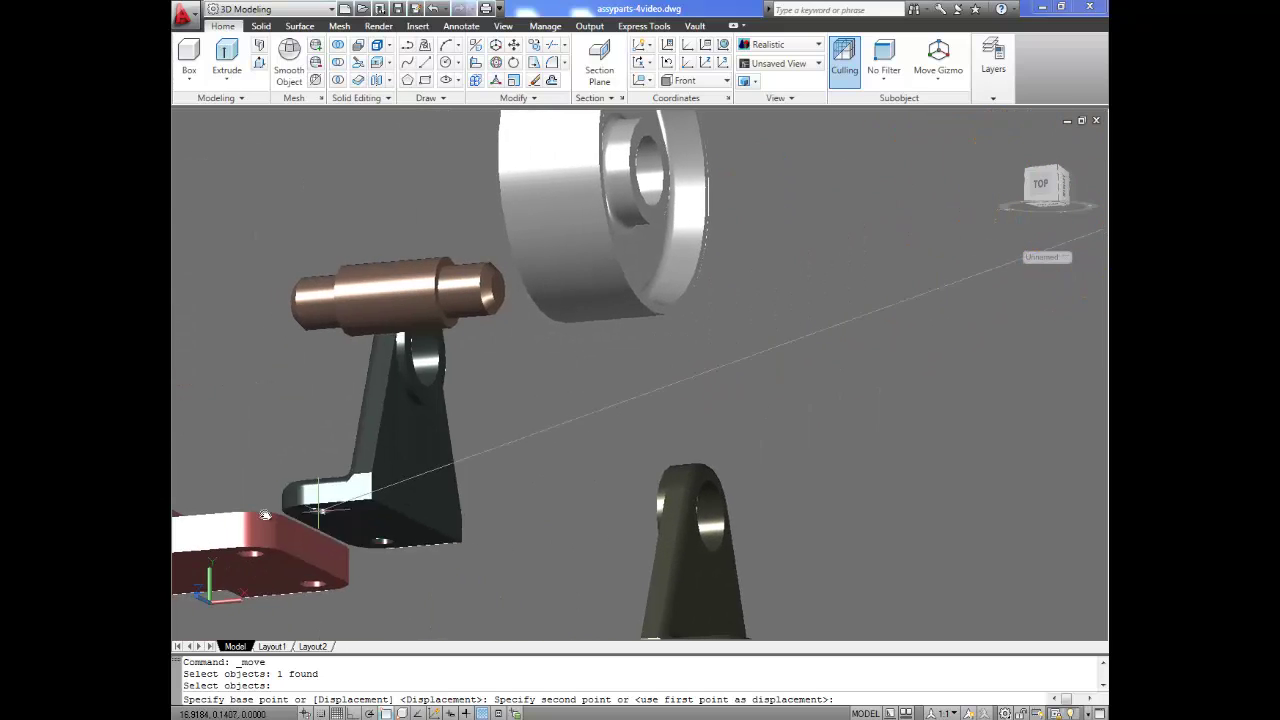
{"action": "scroll", "coordinate": [318, 510], "scroll_direction": "up", "scroll_amount": 5}
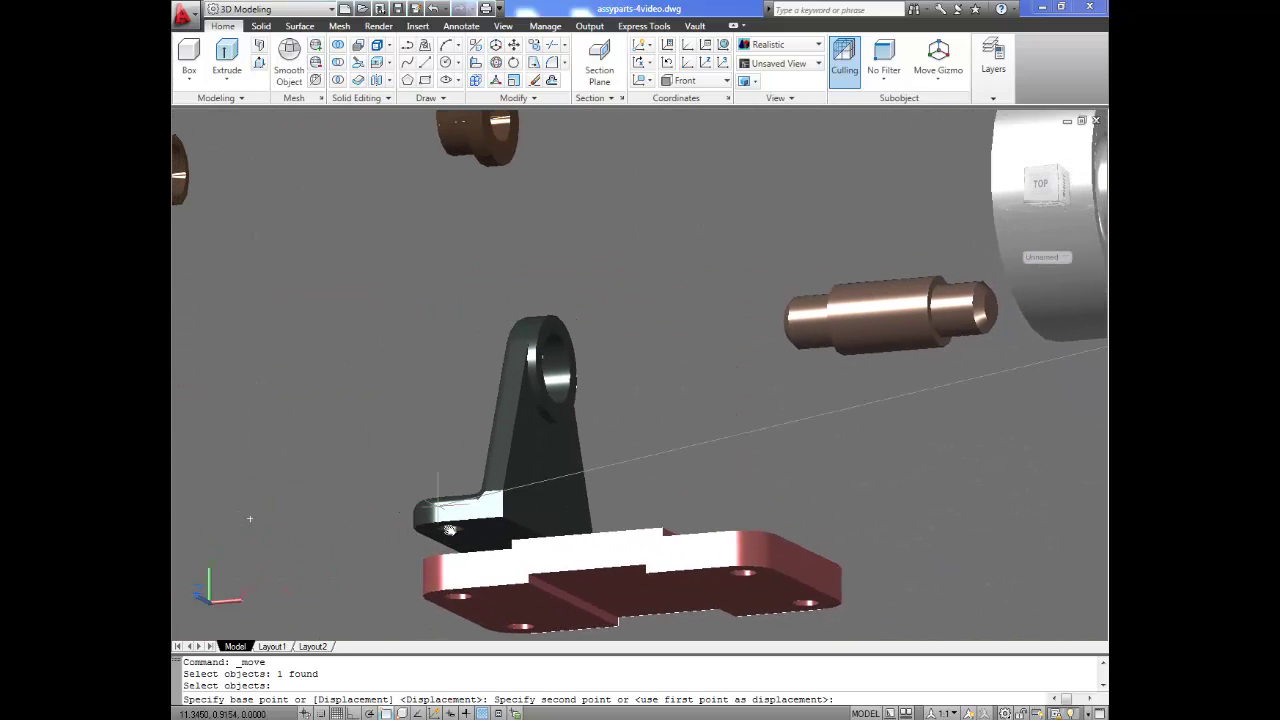
{"action": "middle_click_drag", "start_coordinate": [449, 531], "coordinate": [445, 573], "text": "shift"}
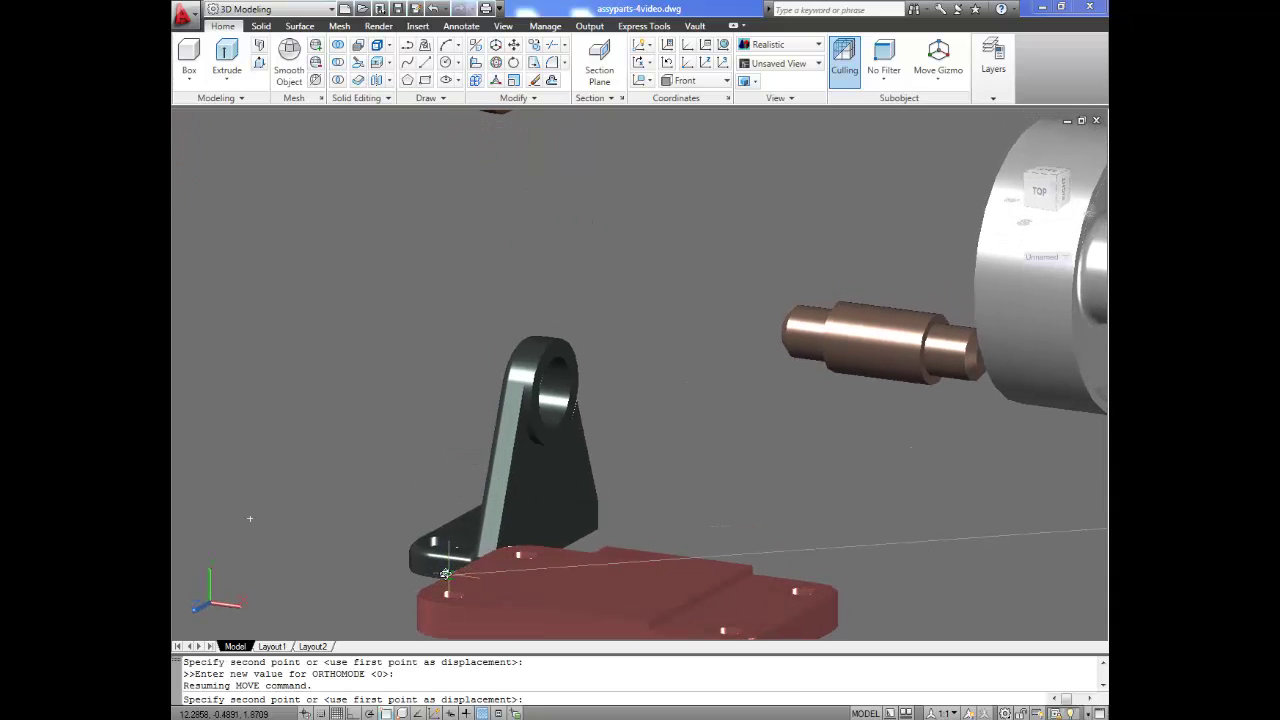
{"action": "scroll", "coordinate": [449, 594], "scroll_direction": "up", "scroll_amount": 6}
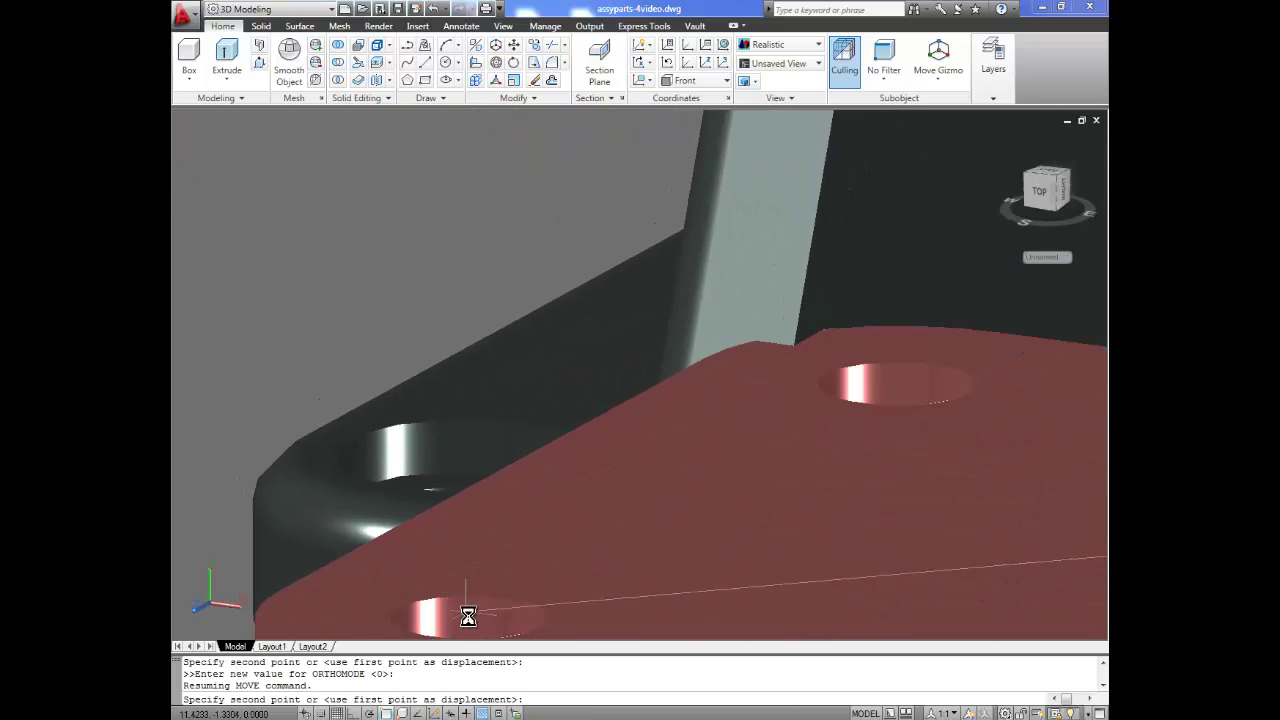
{"action": "left_click", "coordinate": [468, 621]}
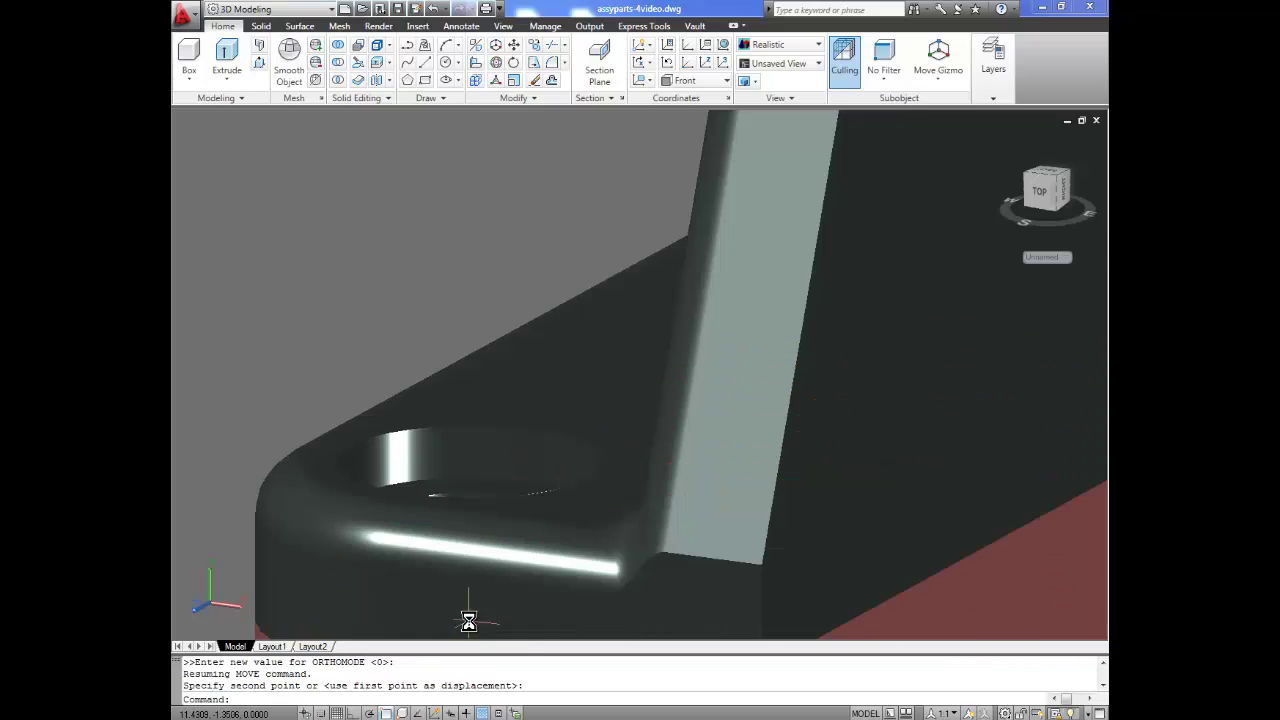
- Move the right bushing by the centre of its narrow end into the bore of the axle support mounted on the base plate
{"action": "scroll", "coordinate": [494, 609], "scroll_direction": "down", "scroll_amount": 3}
{"action": "scroll", "coordinate": [465, 446], "scroll_direction": "up", "scroll_amount": 2}
{"action": "middle_click_drag", "start_coordinate": [465, 446], "coordinate": [459, 419]}
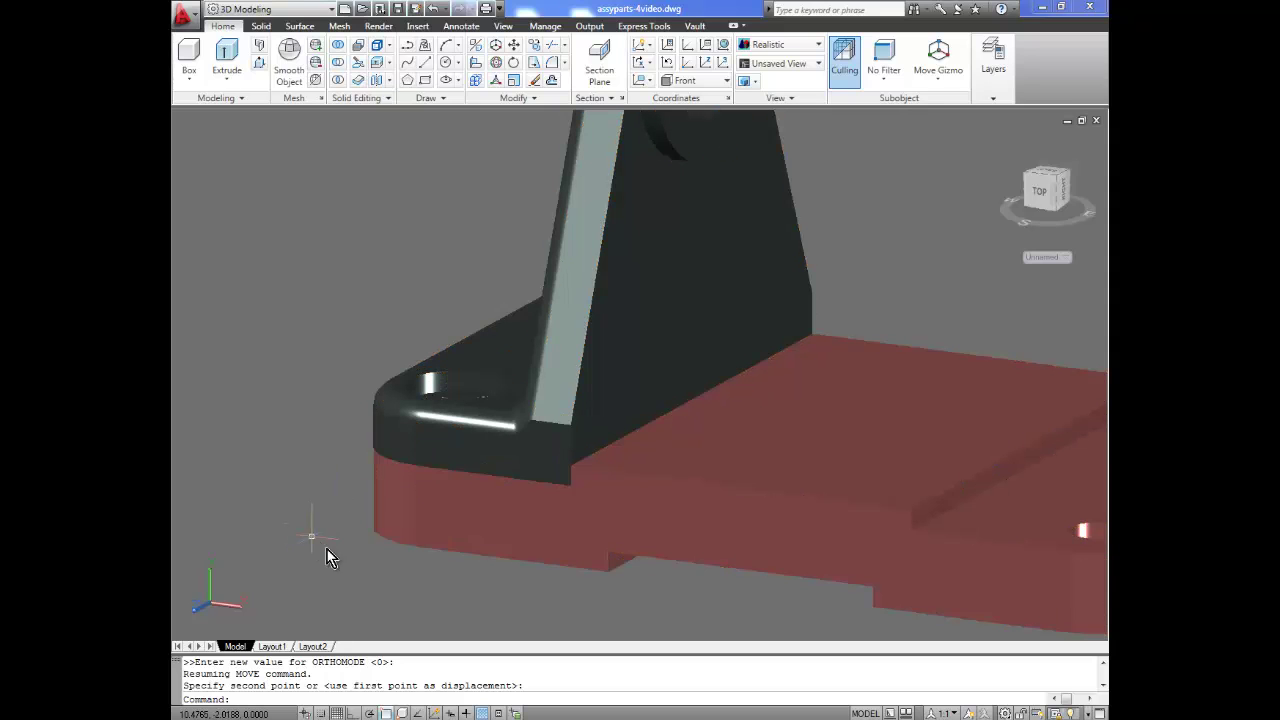
{"action": "scroll", "coordinate": [573, 584], "scroll_direction": "up", "scroll_amount": 1}
{"action": "scroll", "coordinate": [571, 584], "scroll_direction": "down", "scroll_amount": 4}
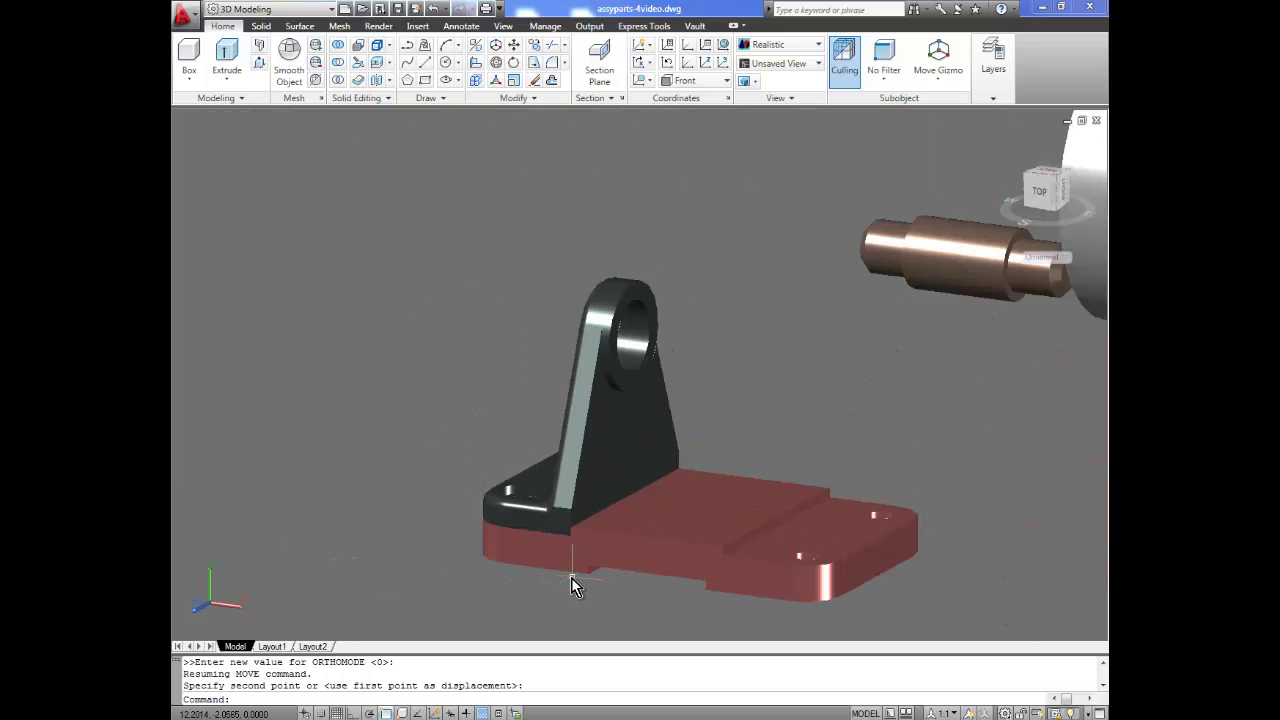
{"action": "scroll", "coordinate": [379, 496], "scroll_direction": "down", "scroll_amount": 5}
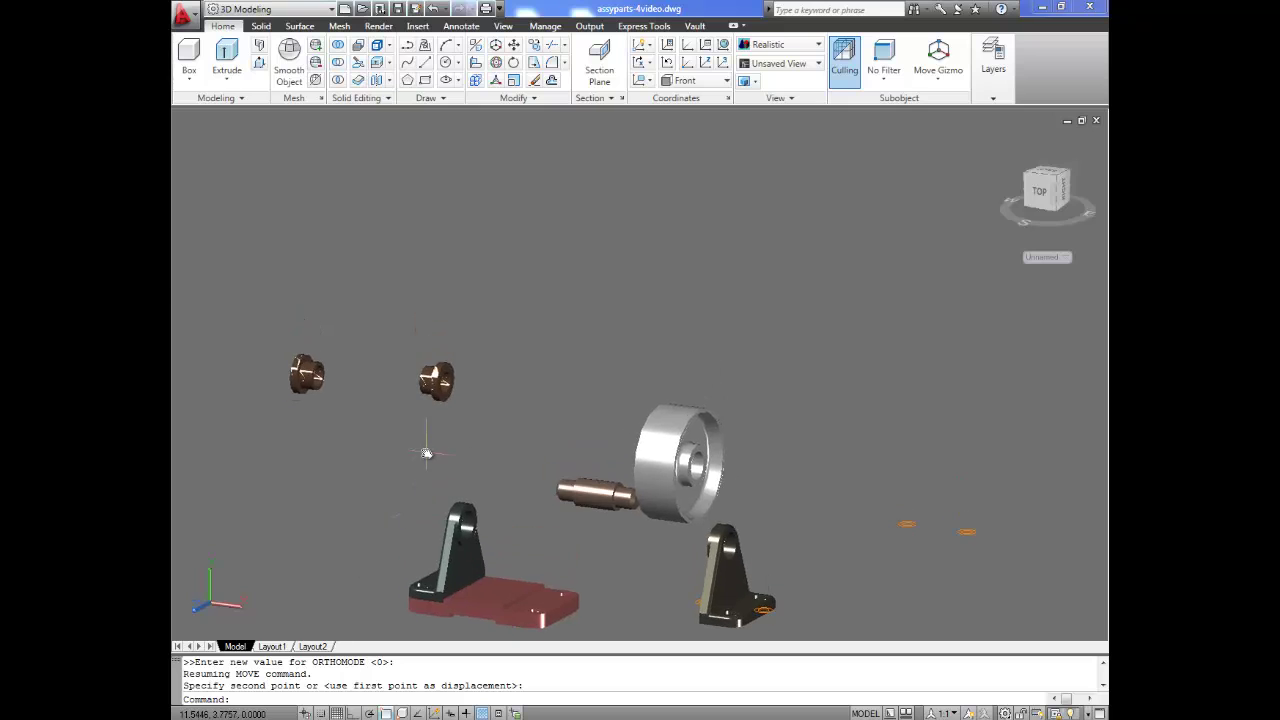
{"action": "scroll", "coordinate": [426, 453], "scroll_direction": "up", "scroll_amount": 3}
{"action": "middle_click_drag", "start_coordinate": [333, 481], "coordinate": [432, 465], "text": "shift"}
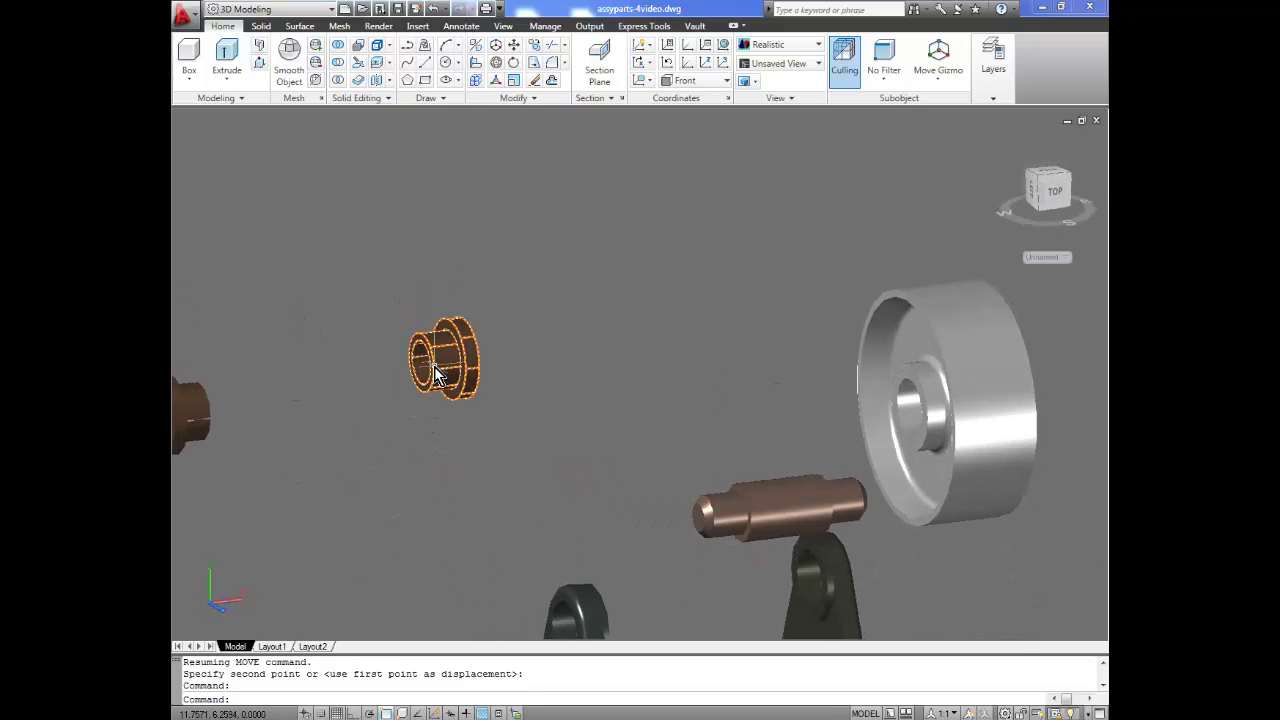
{"action": "left_click", "coordinate": [513, 45]}
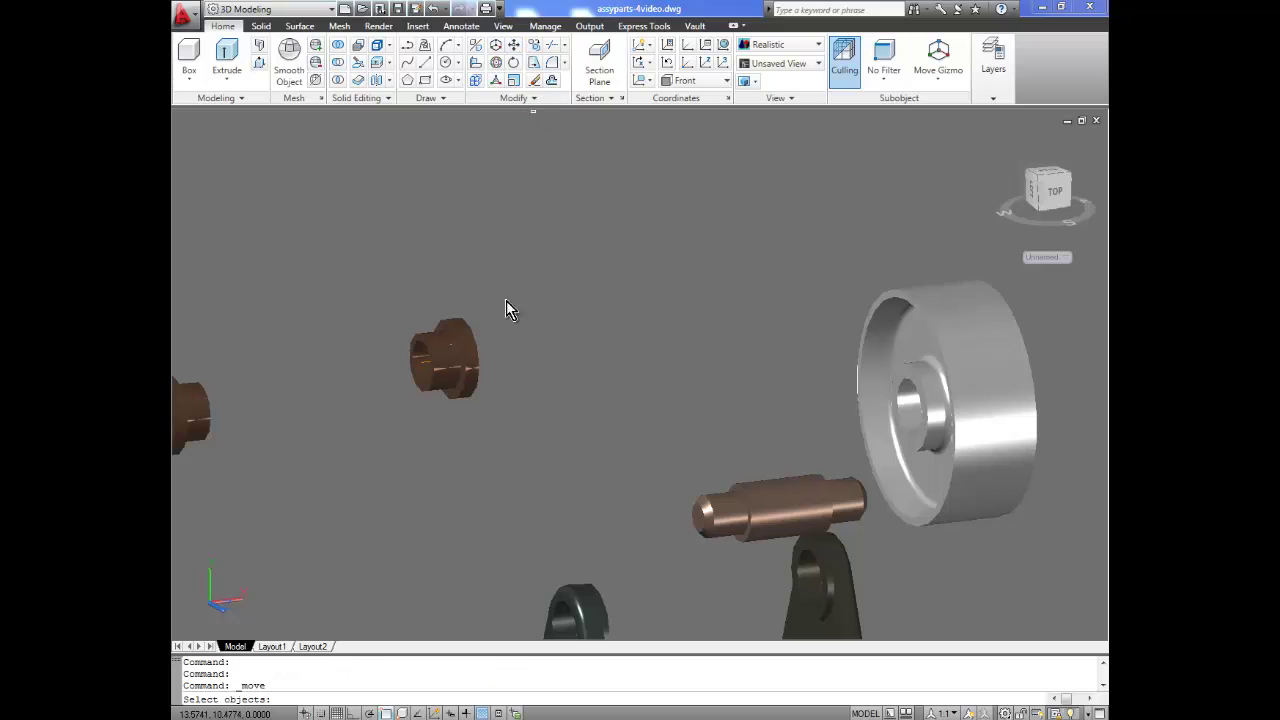
{"action": "left_click", "coordinate": [447, 366]}
{"action": "key", "text": "Return"}
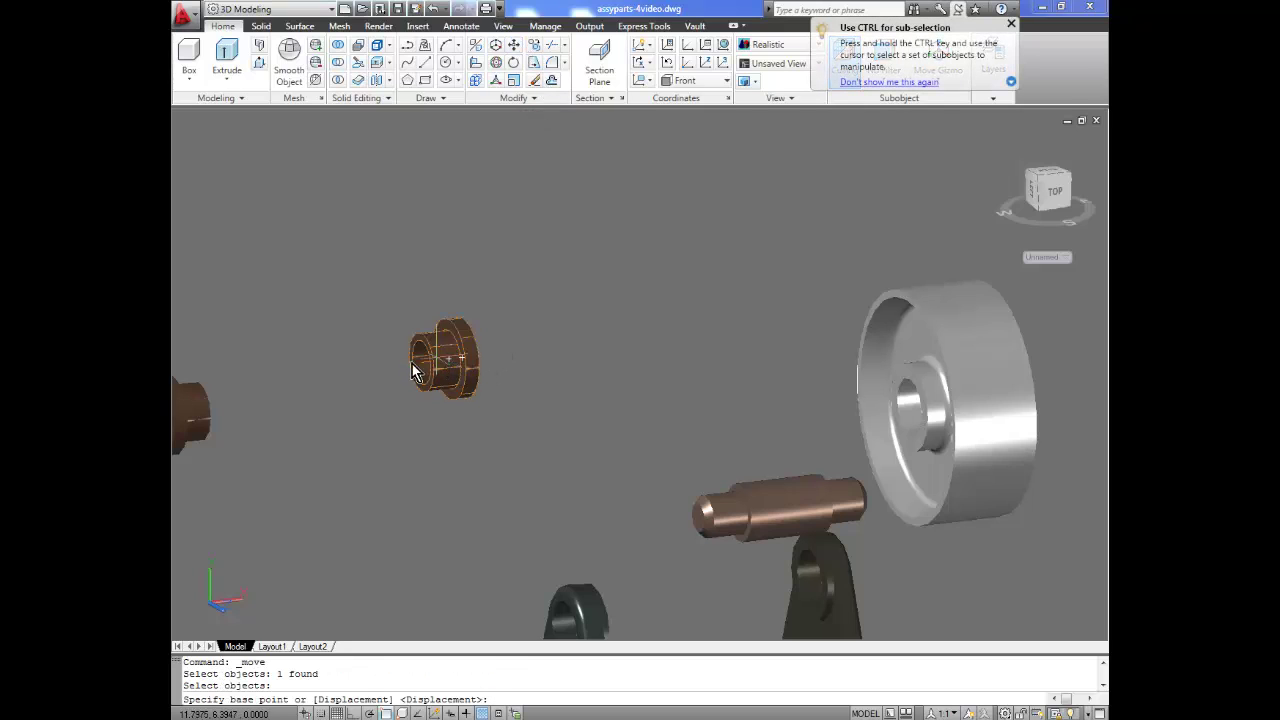
{"action": "left_click", "coordinate": [423, 372]}
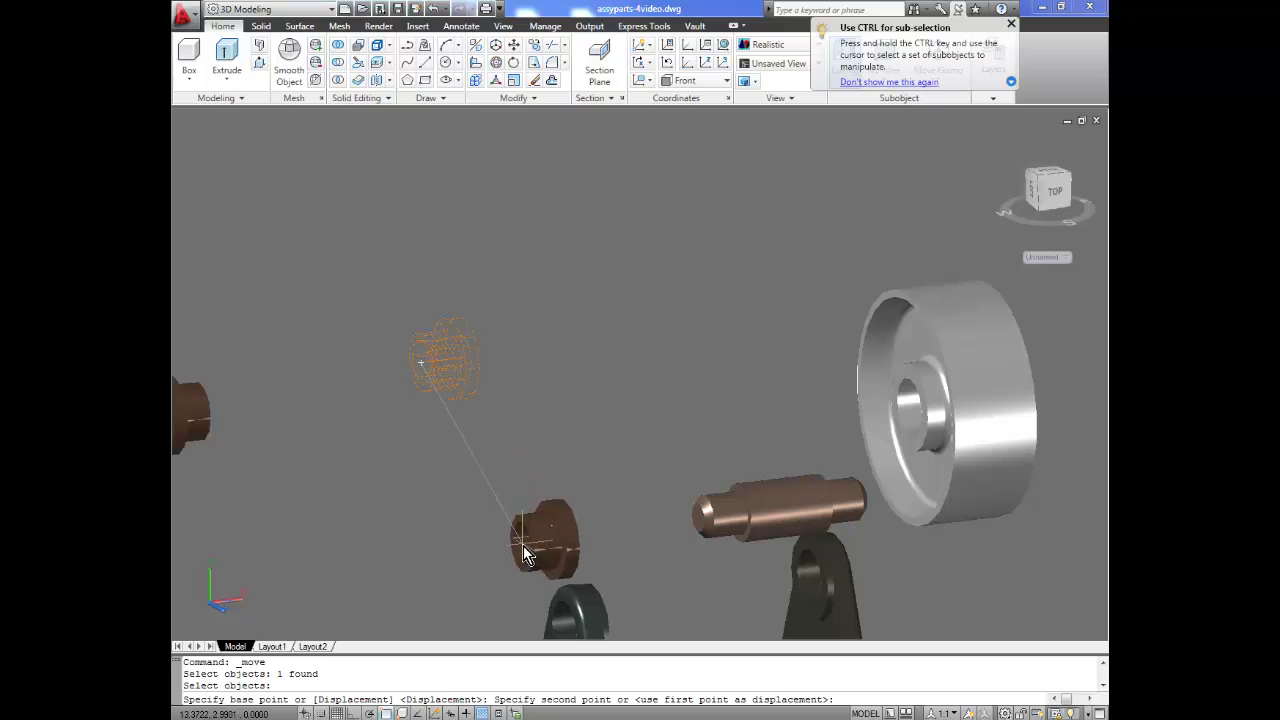
{"action": "middle_click_drag", "start_coordinate": [523, 545], "coordinate": [522, 383]}
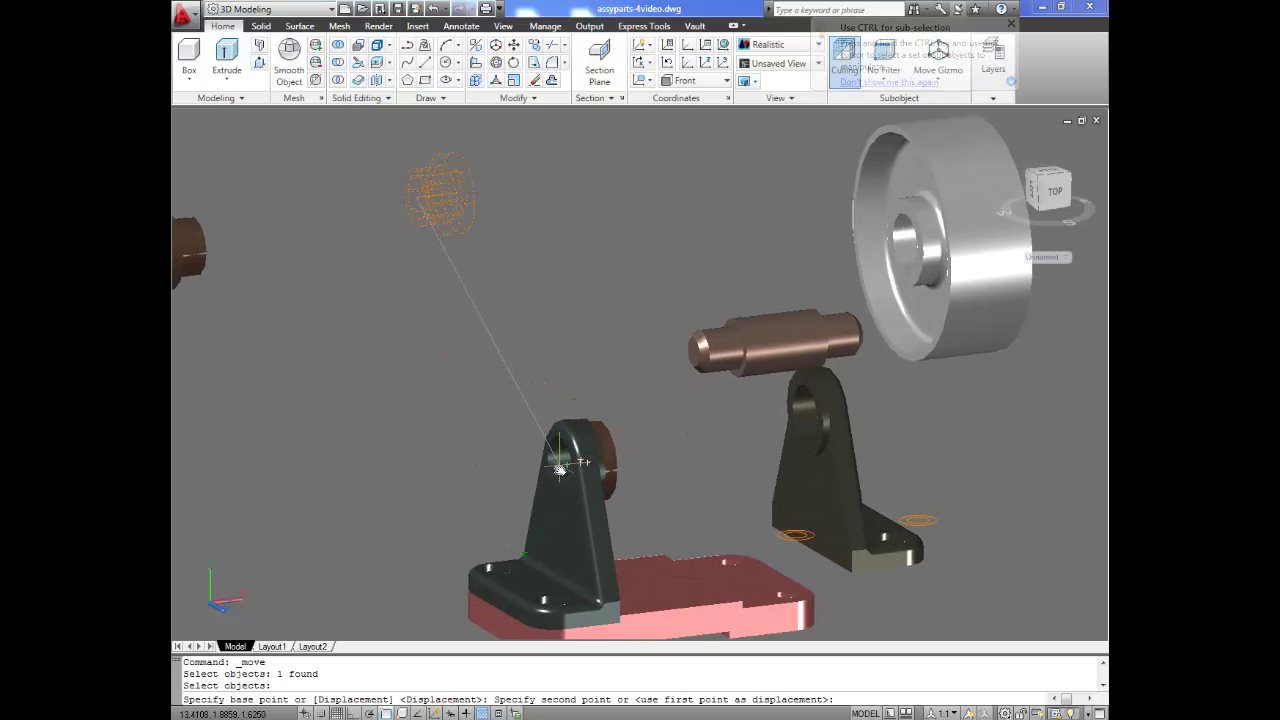
{"action": "left_click", "coordinate": [558, 469]}
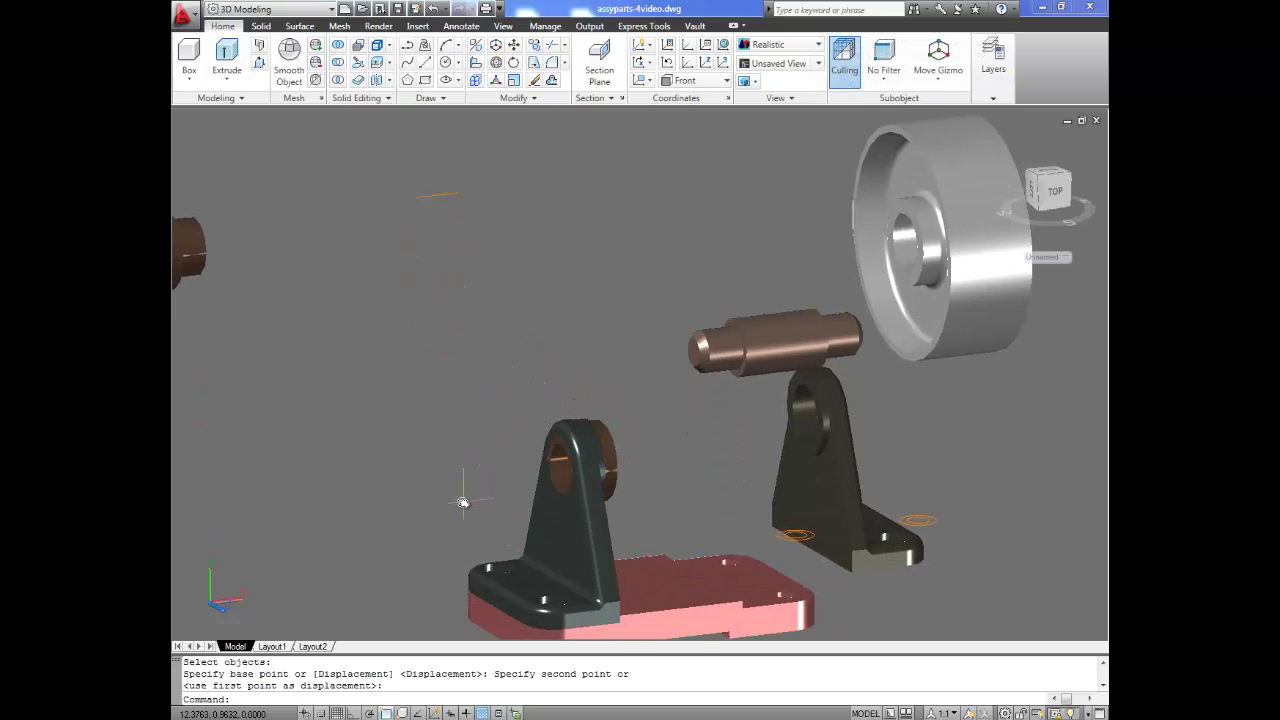
- Move the axle by the centre of its left end into the bushing, ending at the support's outer face
{"action": "middle_click_drag", "start_coordinate": [463, 502], "coordinate": [329, 486]}
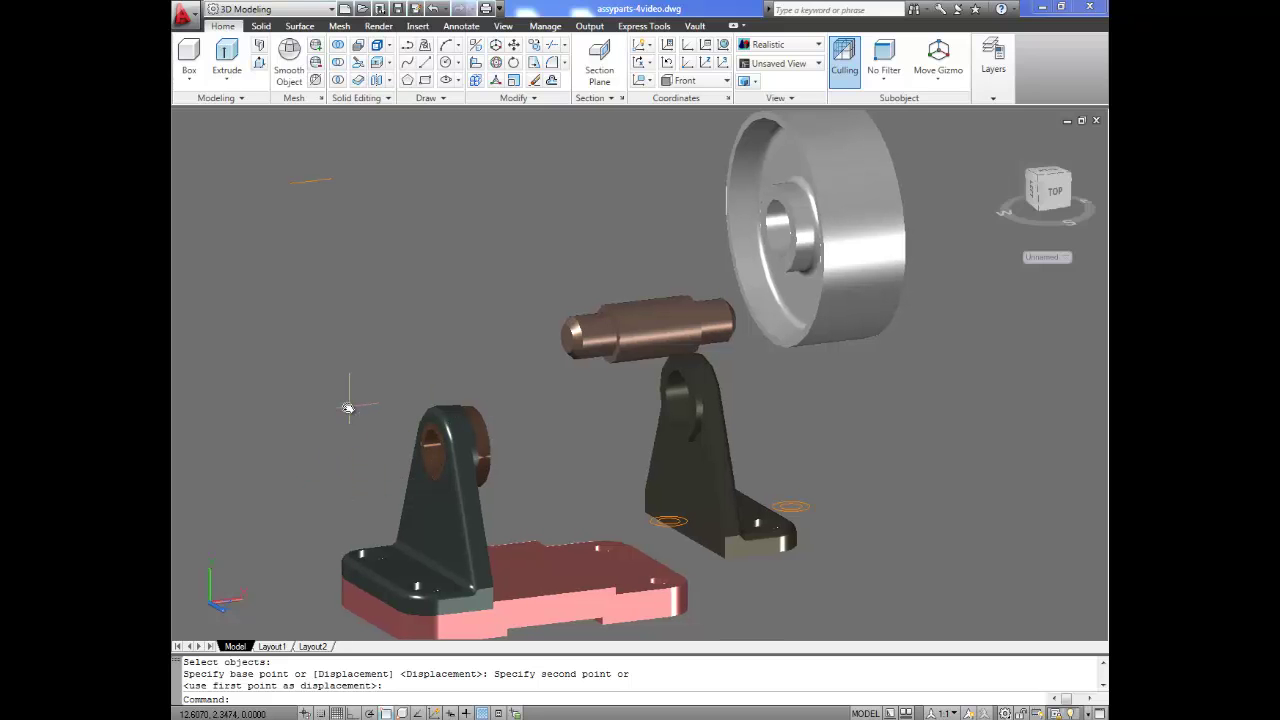
{"action": "middle_click_drag", "start_coordinate": [379, 384], "coordinate": [346, 391], "text": "shift"}
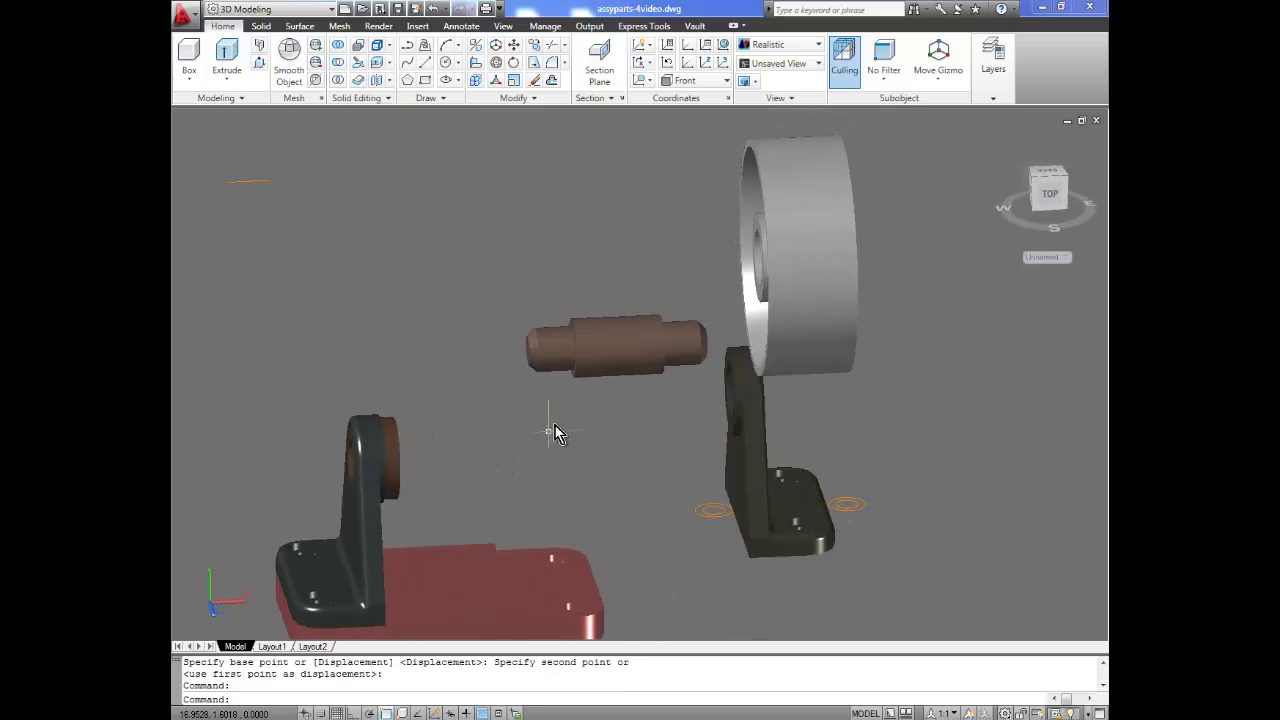
{"action": "left_click", "coordinate": [601, 362]}
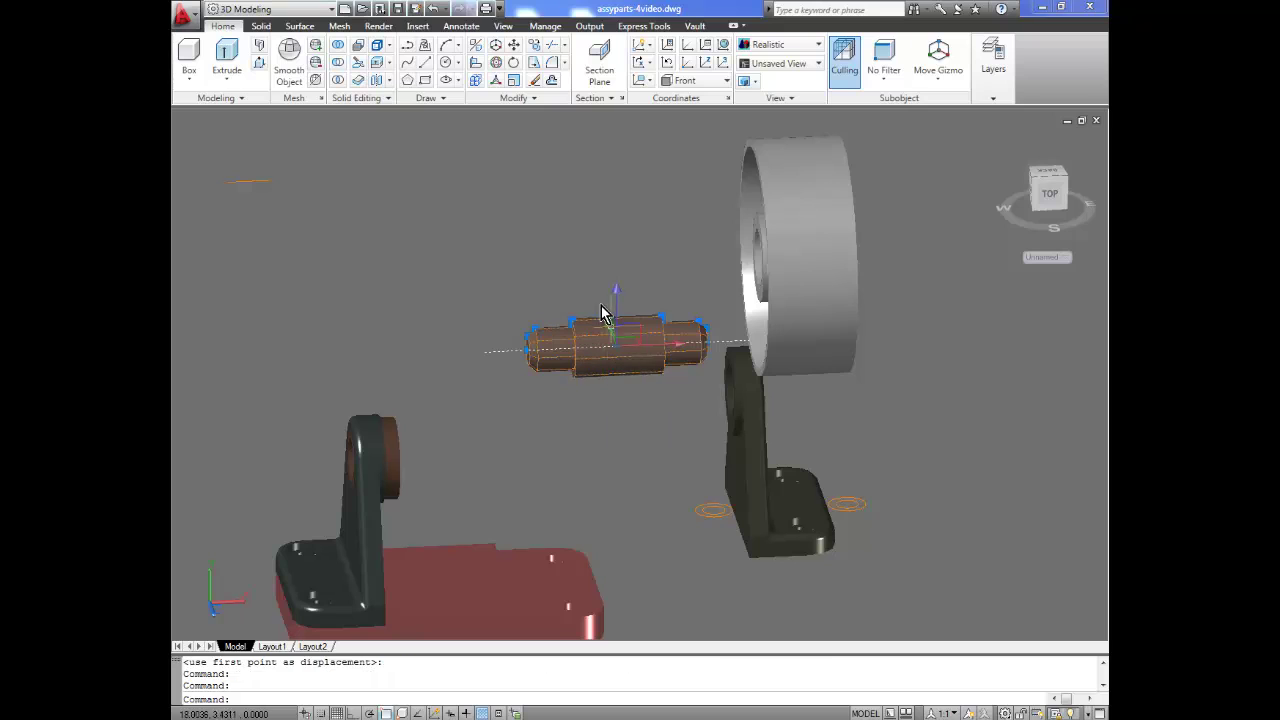
{"action": "left_click", "coordinate": [513, 45]}
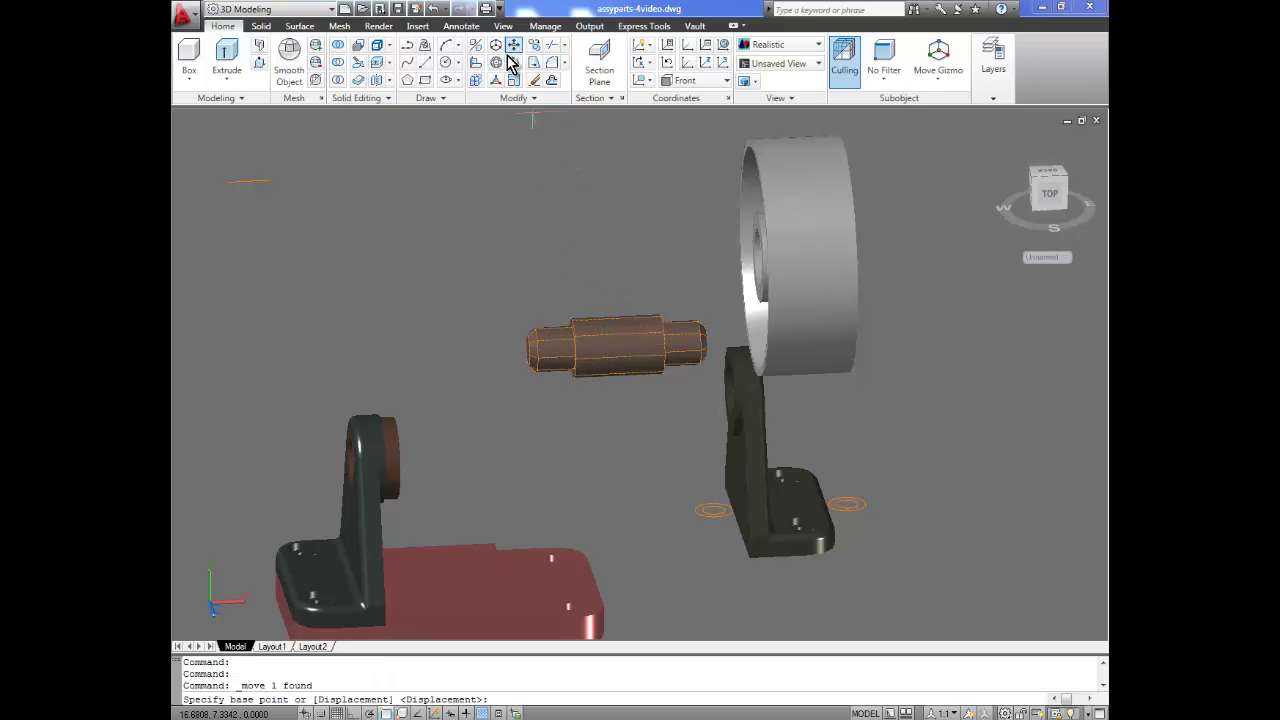
{"action": "left_click", "coordinate": [529, 352]}
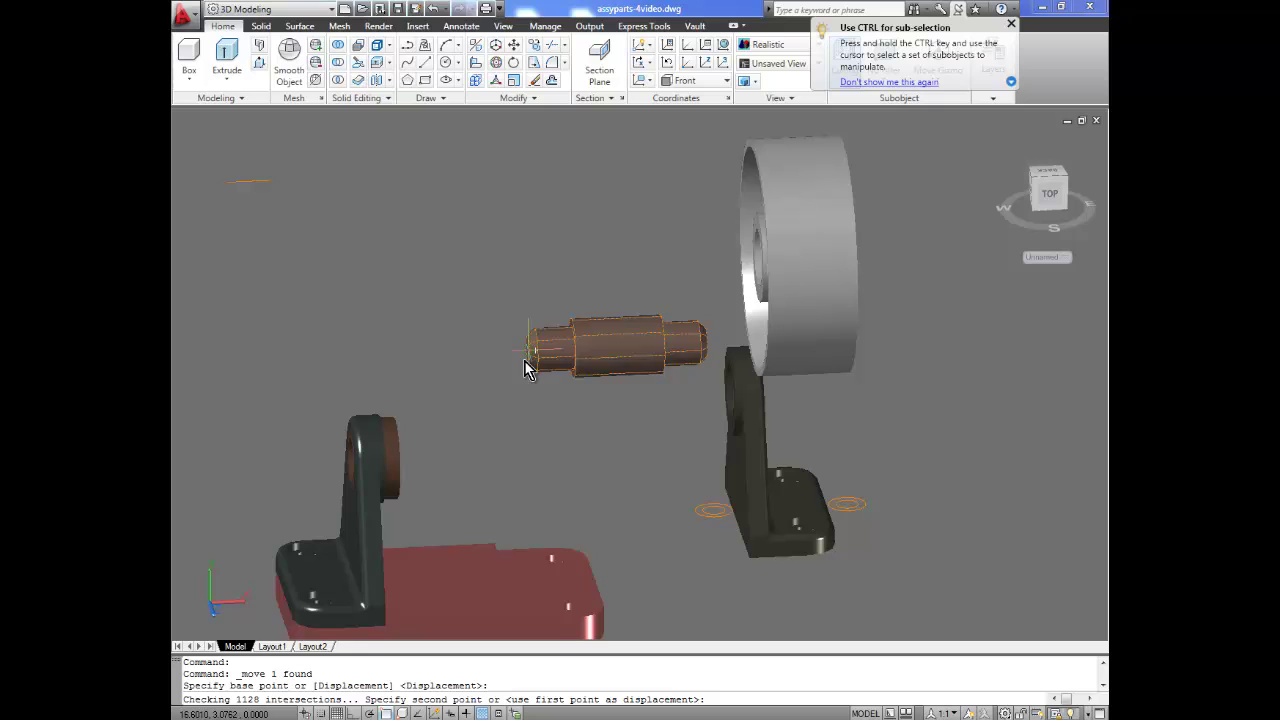
{"action": "left_click", "coordinate": [349, 464]}
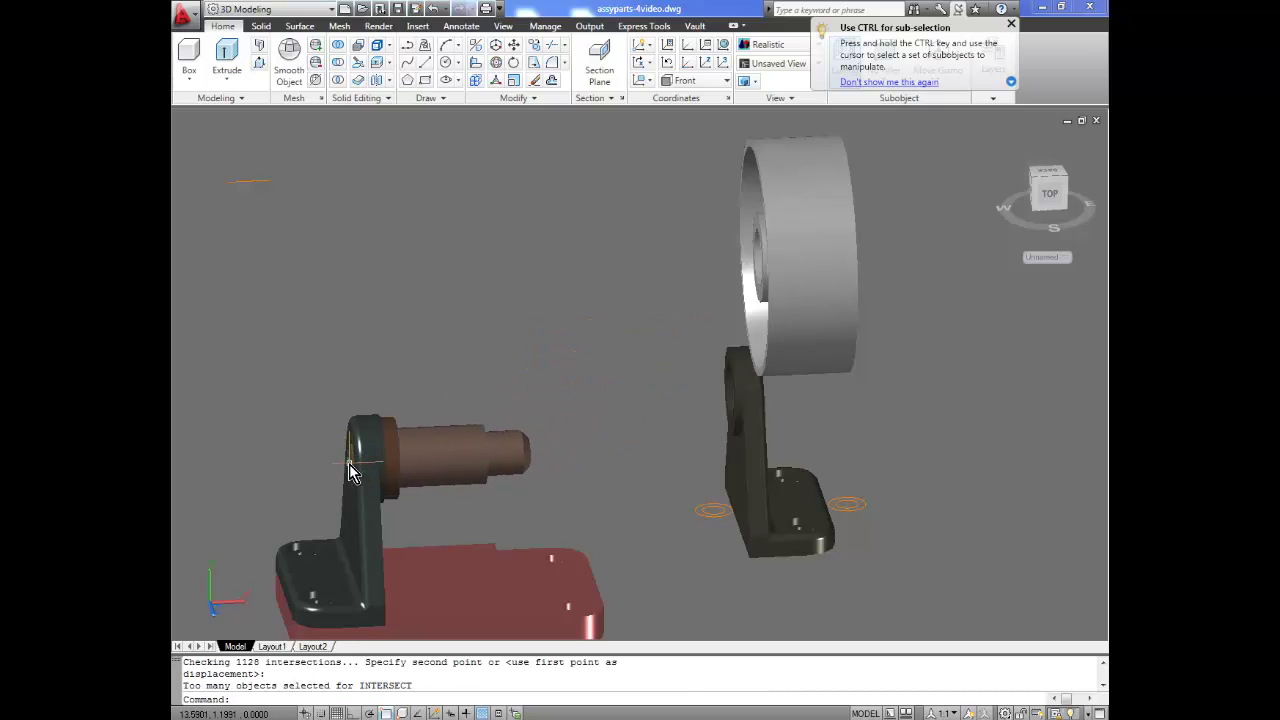
- Move the wheel by the centre of its left hub face onto the shoulder at the axle's free end
{"action": "mouse_move", "coordinate": [626, 380]}
{"action": "middle_mouse_down", "text": "shift"}
{"action": "mouse_move", "coordinate": [514, 400]}
{"action": "mouse_move", "coordinate": [593, 375]}
{"action": "mouse_move", "coordinate": [586, 357]}
{"action": "mouse_move", "coordinate": [634, 366]}
{"action": "middle_mouse_up", "text": "shift"}
{"action": "left_click", "coordinate": [775, 260]}
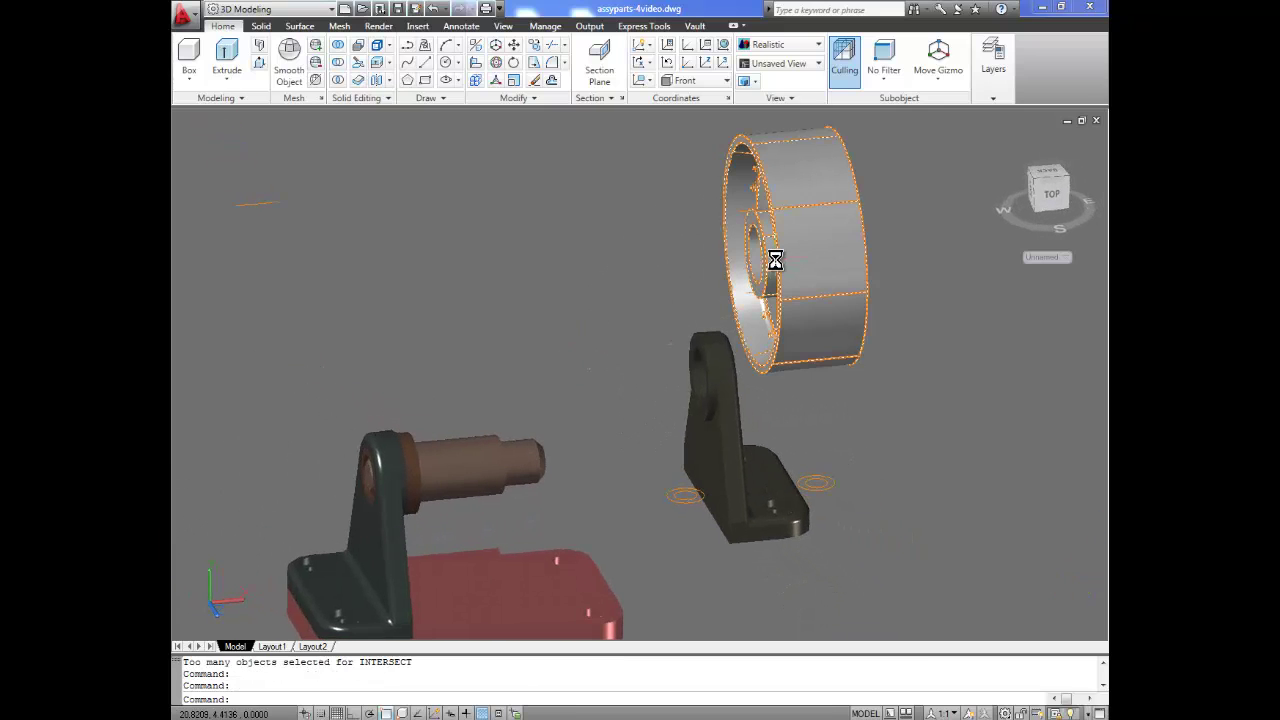
{"action": "left_click", "coordinate": [515, 46]}
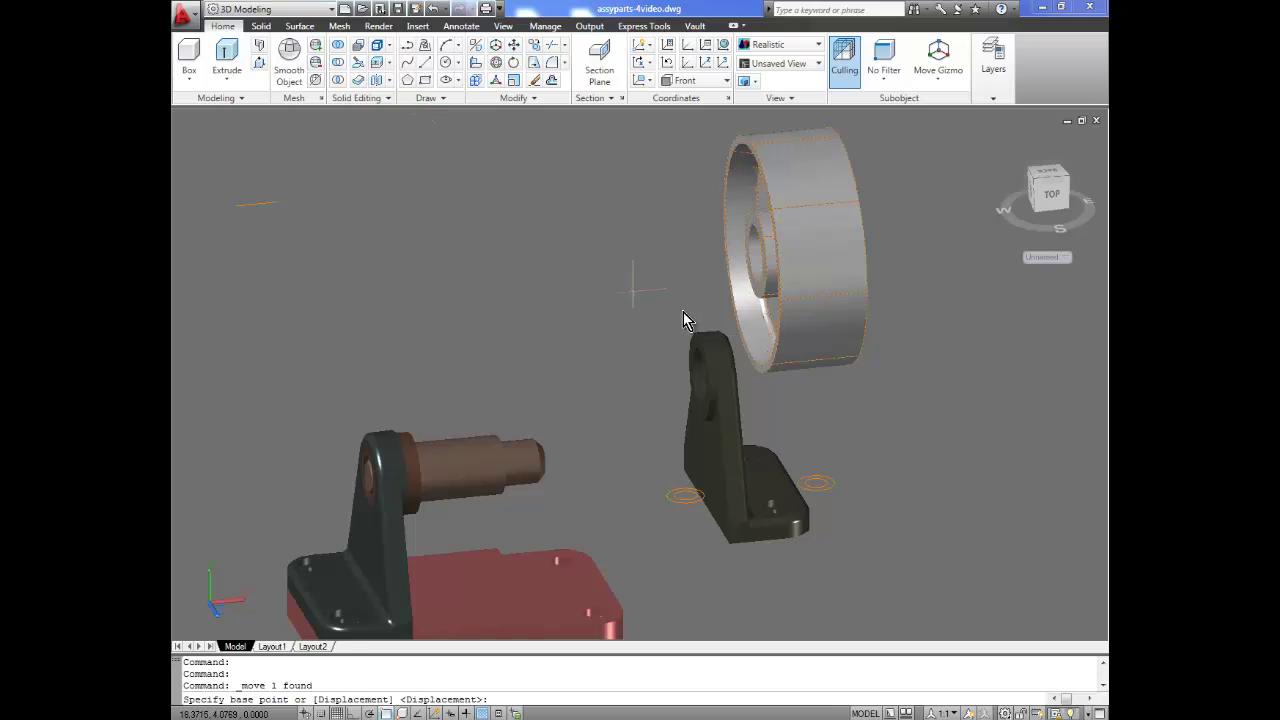
{"action": "left_click", "coordinate": [753, 257]}
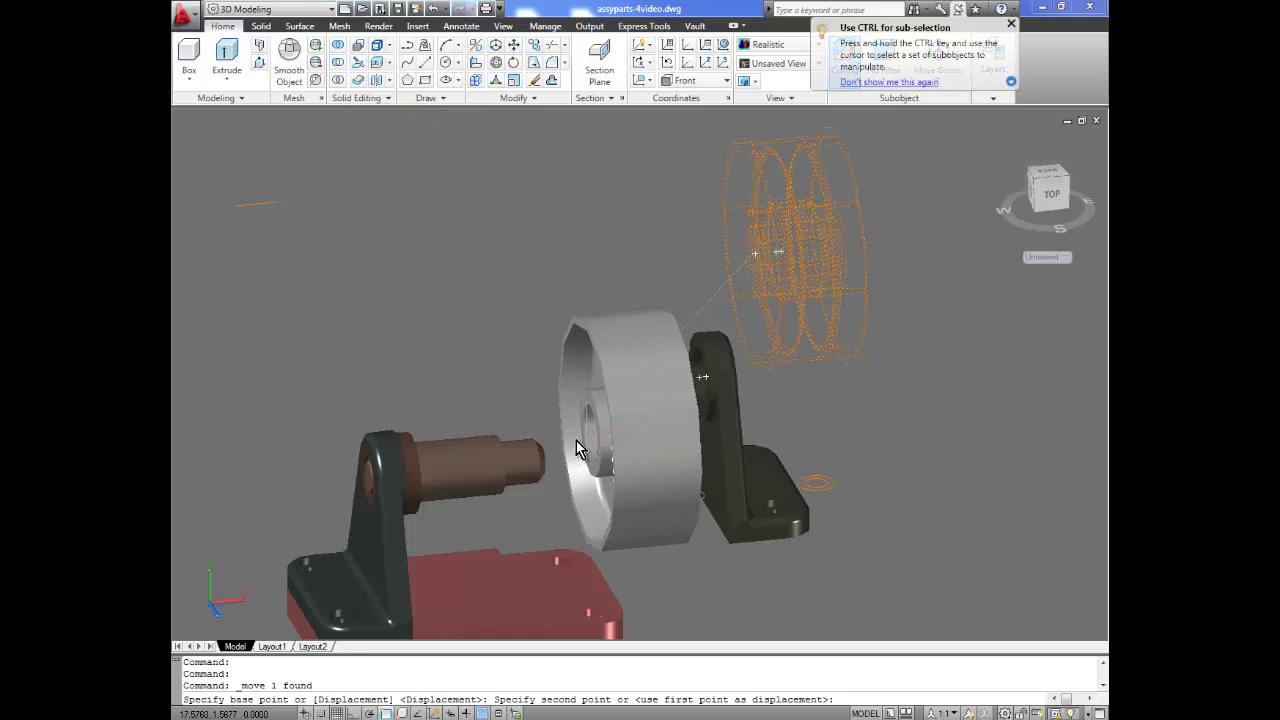
{"action": "left_click", "coordinate": [510, 466]}
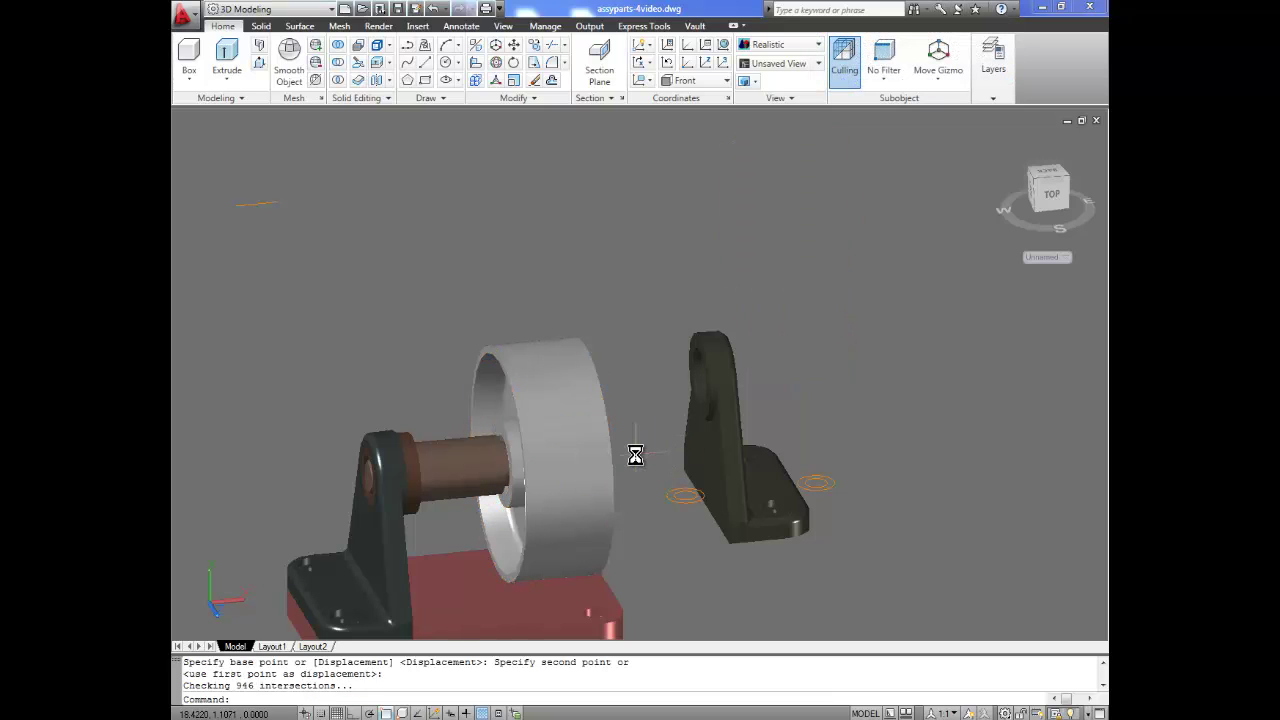
- Slide the wheel about 1.46 units along the X axis on the axle toward the support mounted on the base plate
{"action": "left_click", "coordinate": [584, 458]}
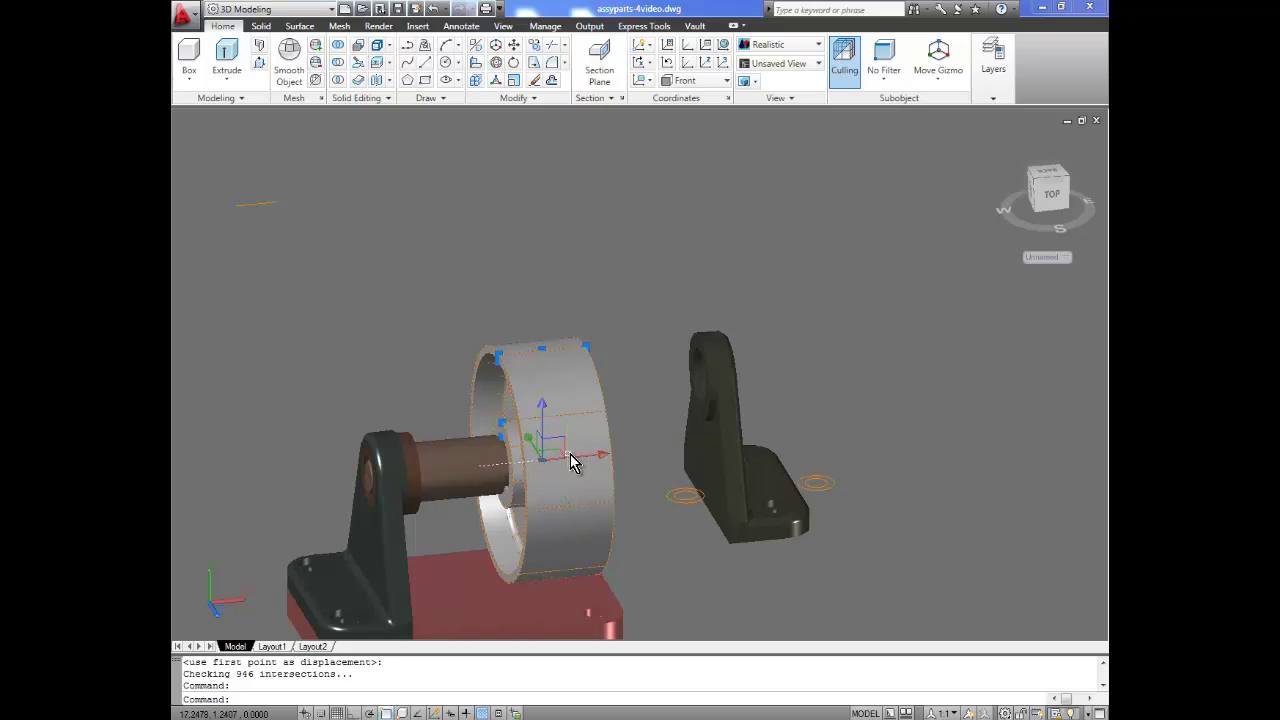
{"action": "left_click", "coordinate": [591, 457]}
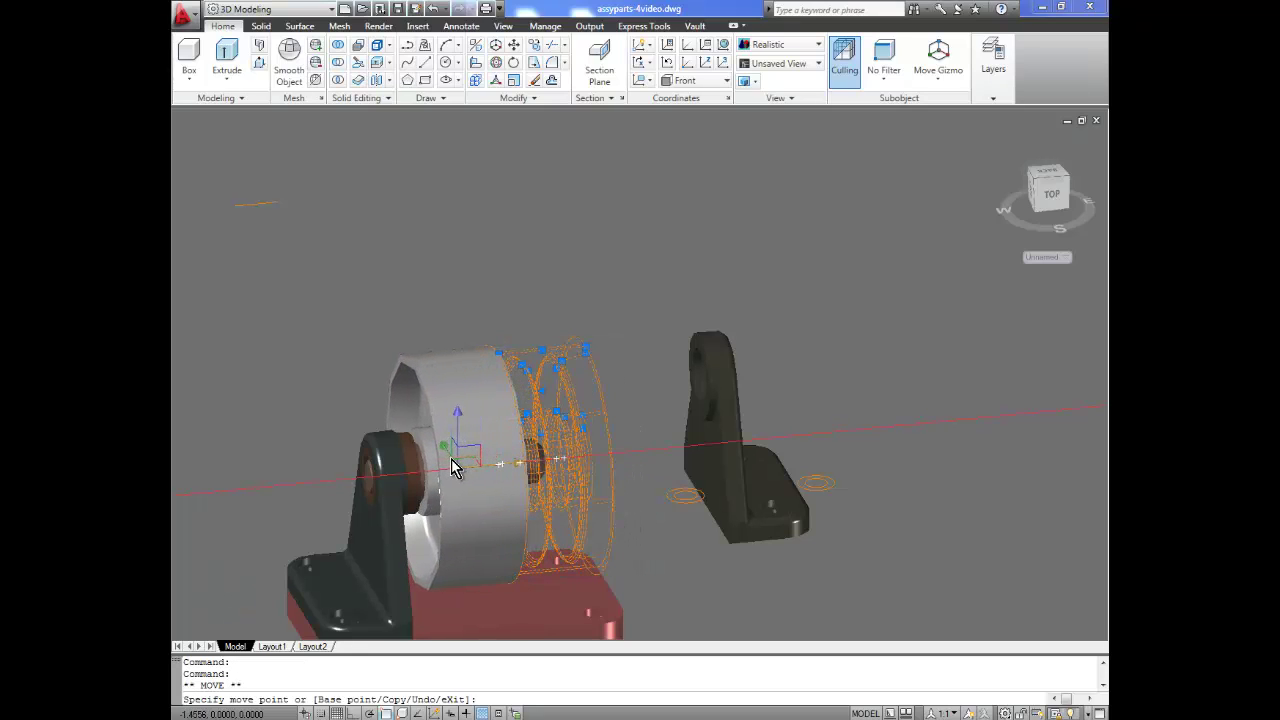
{"action": "left_click", "coordinate": [457, 460]}
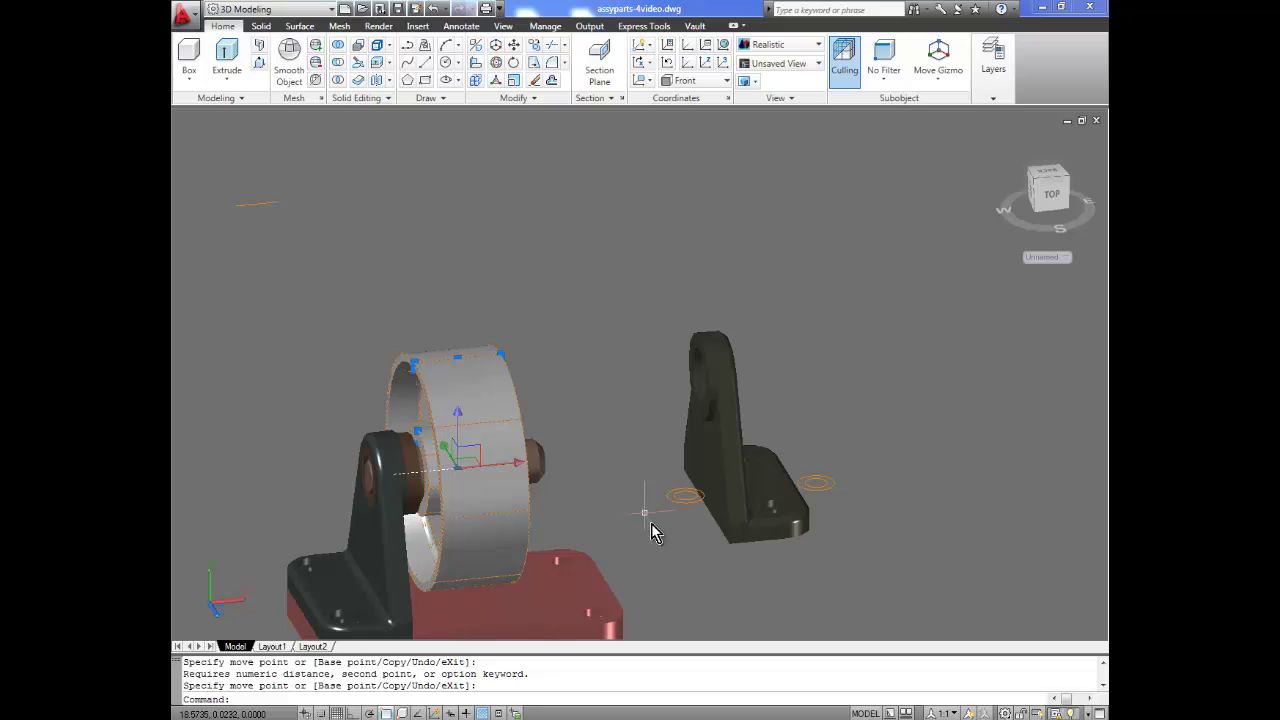
{"action": "middle_click_drag", "start_coordinate": [653, 515], "coordinate": [714, 424], "text": "shift"}
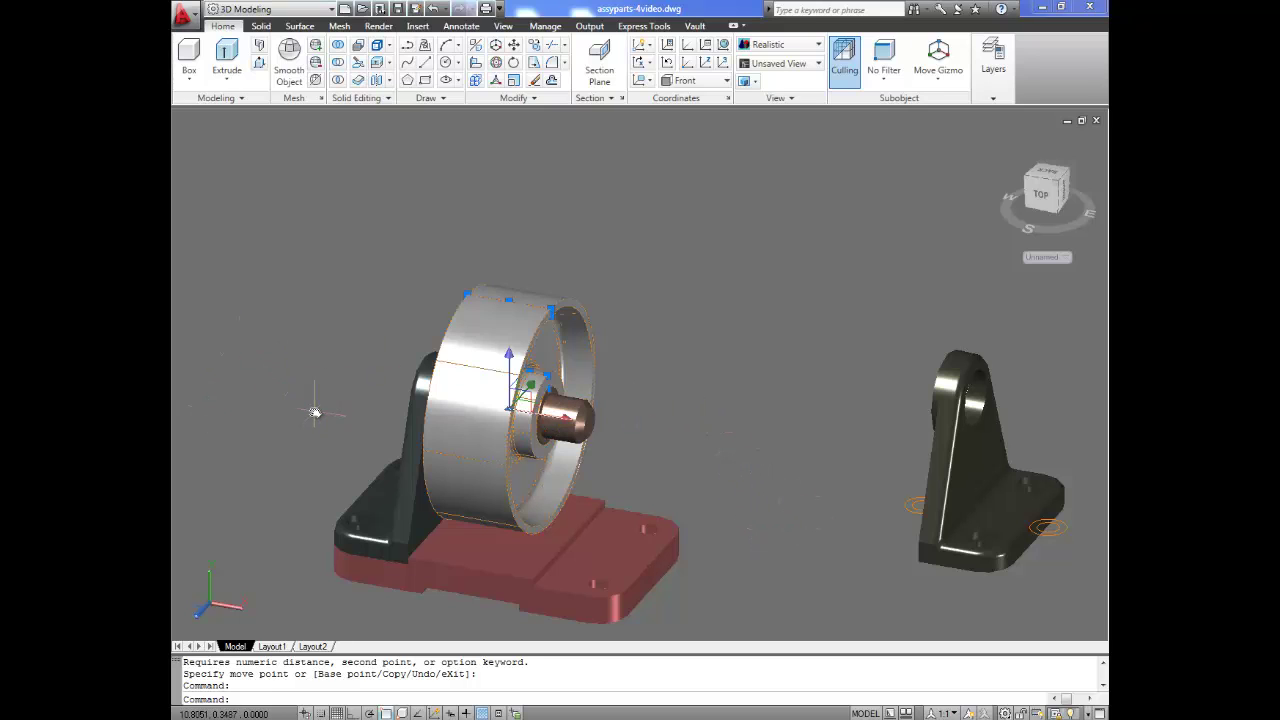
{"action": "scroll", "coordinate": [315, 412], "scroll_direction": "up", "scroll_amount": 2}
{"action": "scroll", "coordinate": [314, 408], "scroll_direction": "down", "scroll_amount": 5}
{"action": "scroll", "coordinate": [393, 466], "scroll_direction": "up", "scroll_amount": 2}
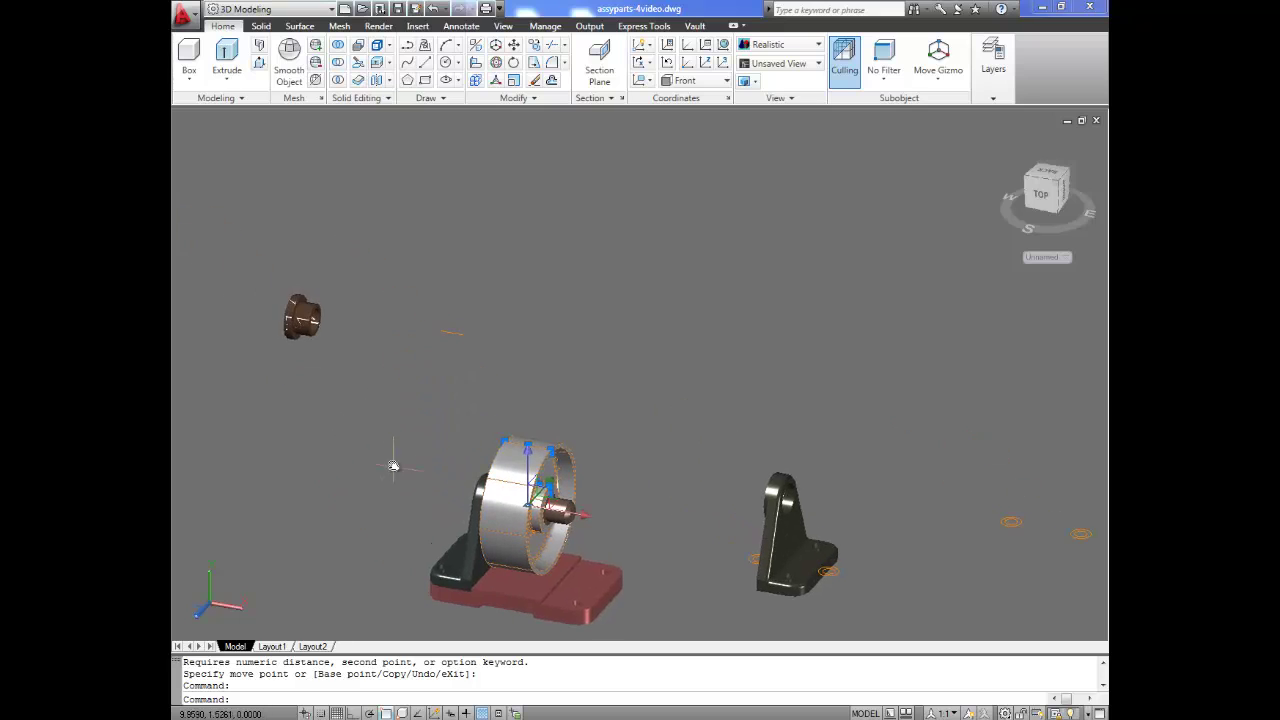
{"action": "key", "text": "Escape"}
- Move the remaining bushing by the centre of its narrow end into the bore of the unmounted axle support, ending at the support's outer face
{"action": "left_click", "coordinate": [302, 282]}
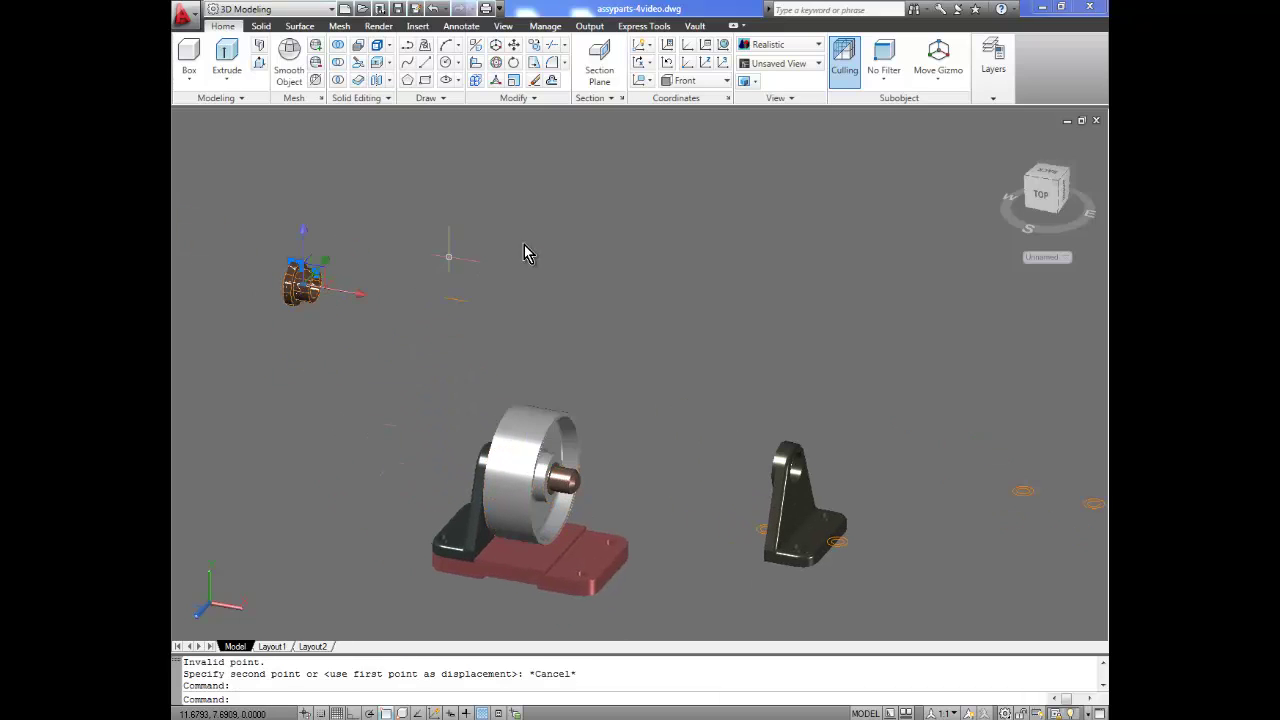
{"action": "left_click", "coordinate": [513, 45]}
{"action": "scroll", "coordinate": [296, 311], "scroll_direction": "up", "scroll_amount": 5}
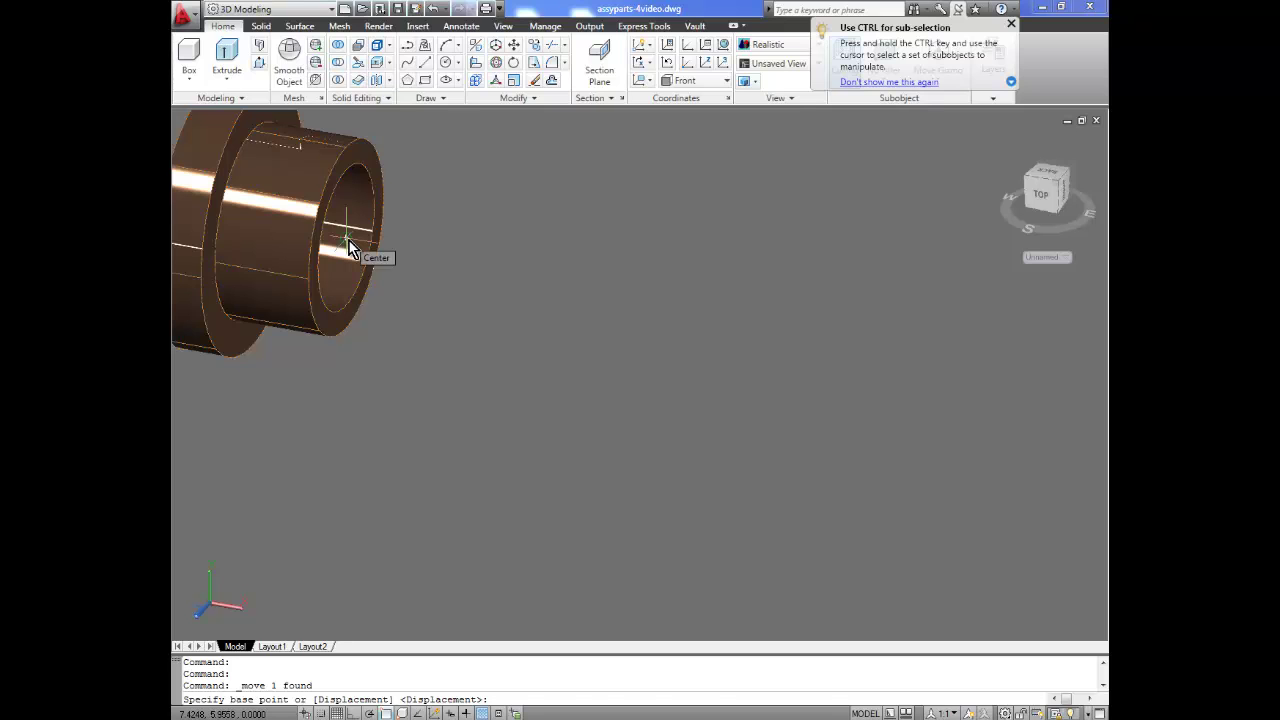
{"action": "left_click", "coordinate": [348, 239]}
{"action": "scroll", "coordinate": [290, 370], "scroll_direction": "down", "scroll_amount": 8}
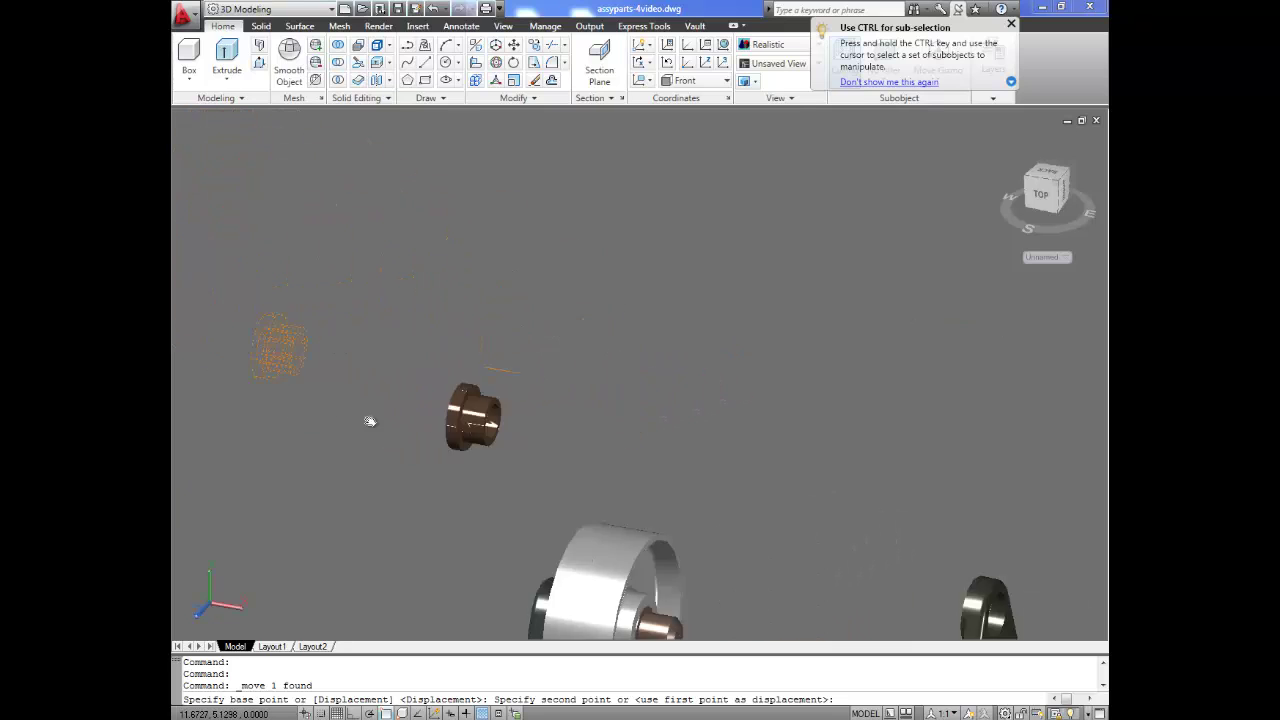
{"action": "scroll", "coordinate": [383, 477], "scroll_direction": "up", "scroll_amount": 6}
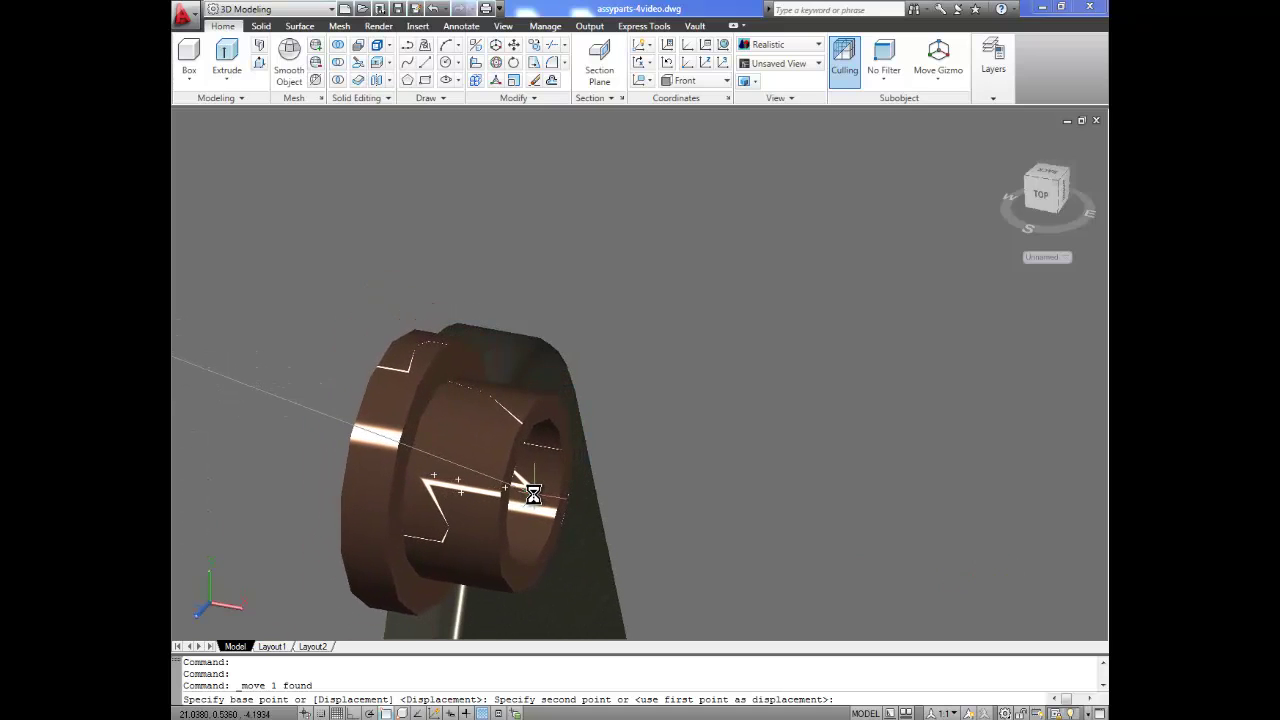
{"action": "left_click", "coordinate": [531, 492]}
{"action": "scroll", "coordinate": [288, 461], "scroll_direction": "up", "scroll_amount": 1}
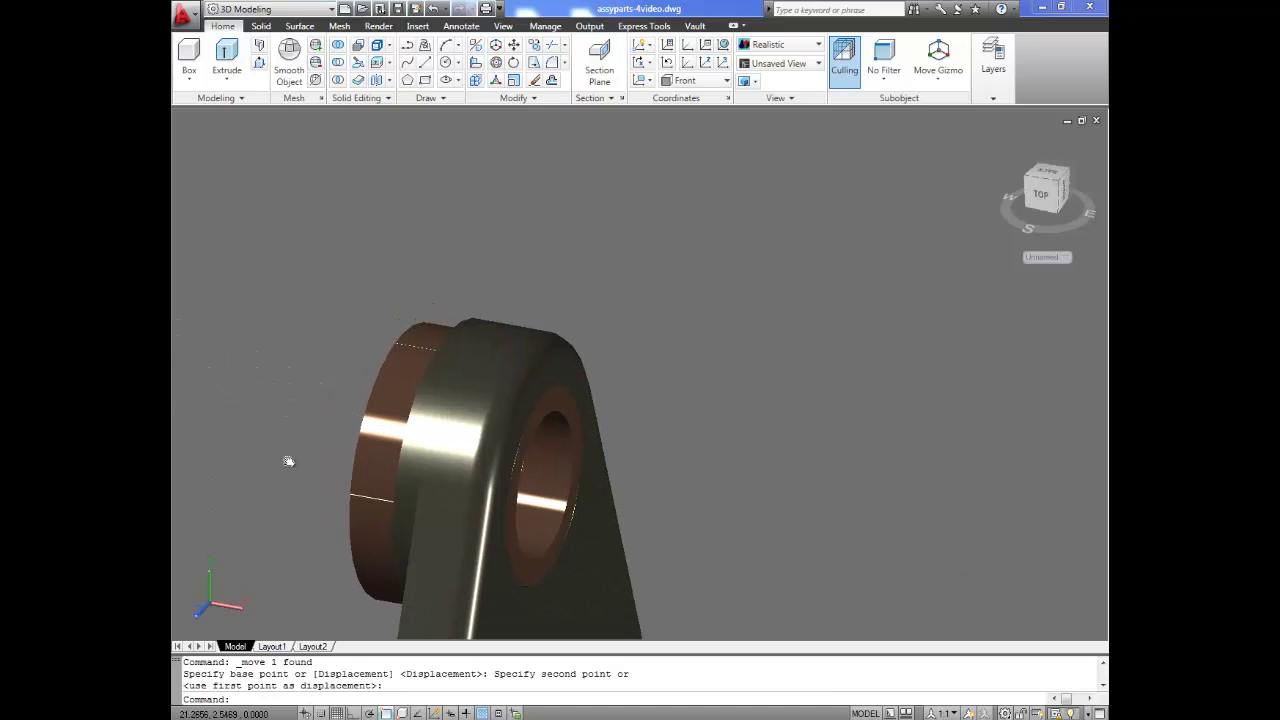
- Move the second support together with its bushing onto the base plate, snapping the underside centre of its front mounting hole to the plate's front right hole
{"action": "middle_click_drag", "start_coordinate": [288, 461], "coordinate": [351, 354]}
{"action": "scroll", "coordinate": [343, 384], "scroll_direction": "down", "scroll_amount": 3}
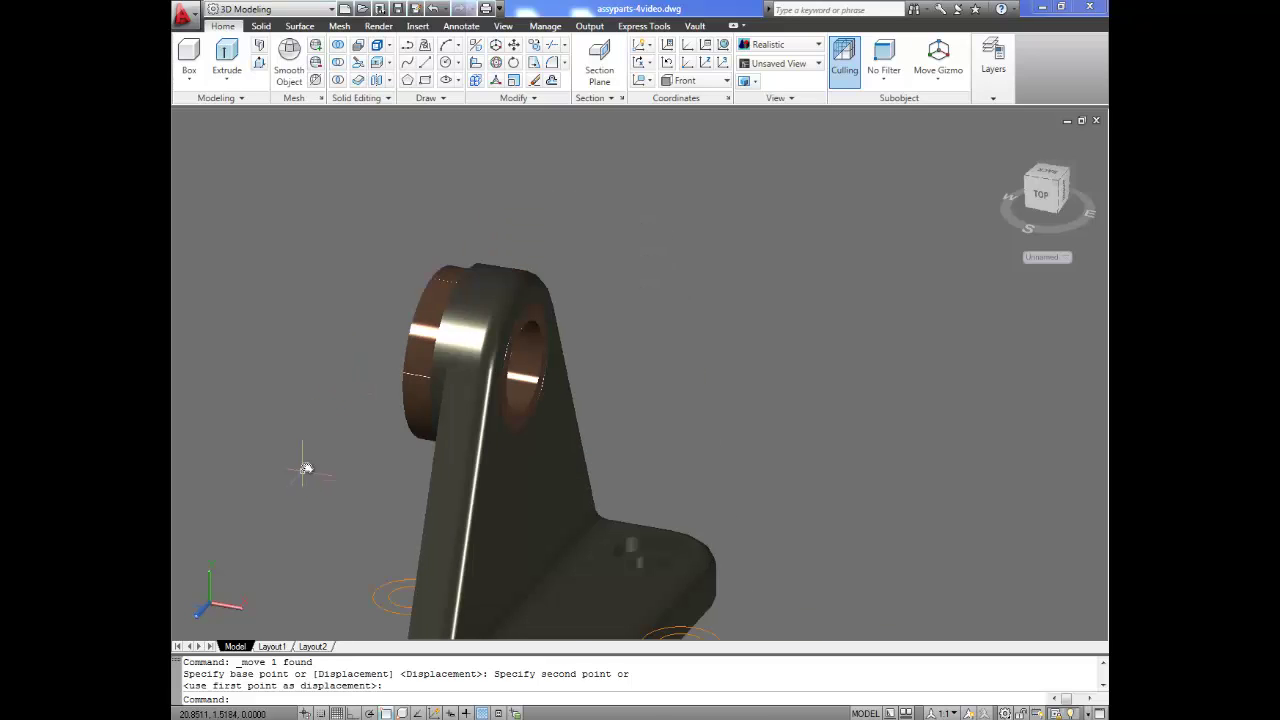
{"action": "middle_click_drag", "start_coordinate": [305, 469], "coordinate": [406, 373]}
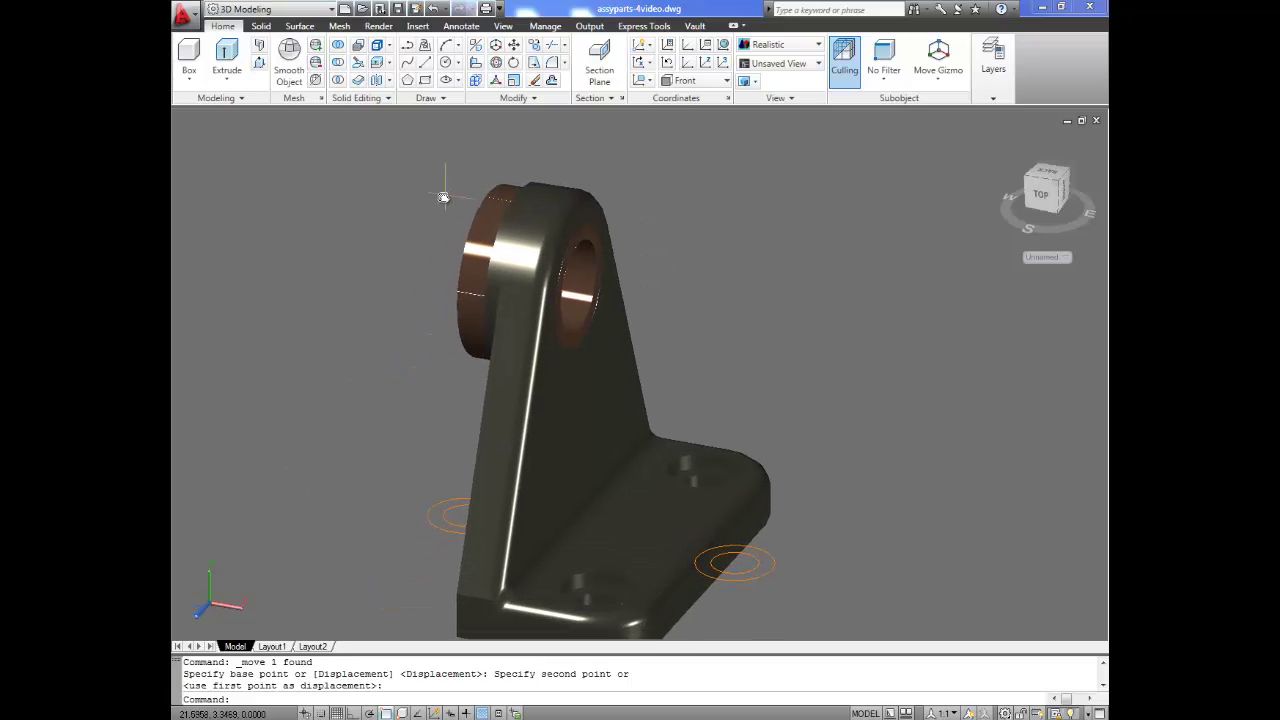
{"action": "left_click", "coordinate": [514, 45]}
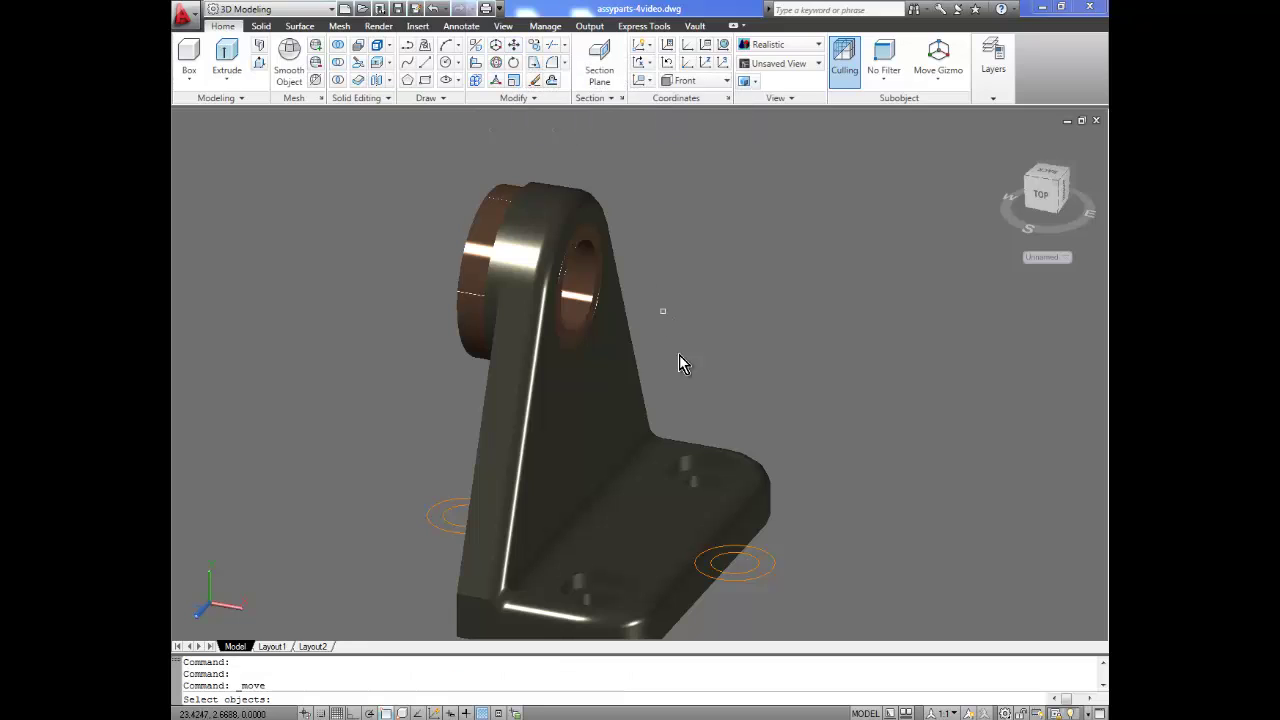
{"action": "left_click", "coordinate": [712, 367]}
{"action": "left_click", "coordinate": [433, 208]}
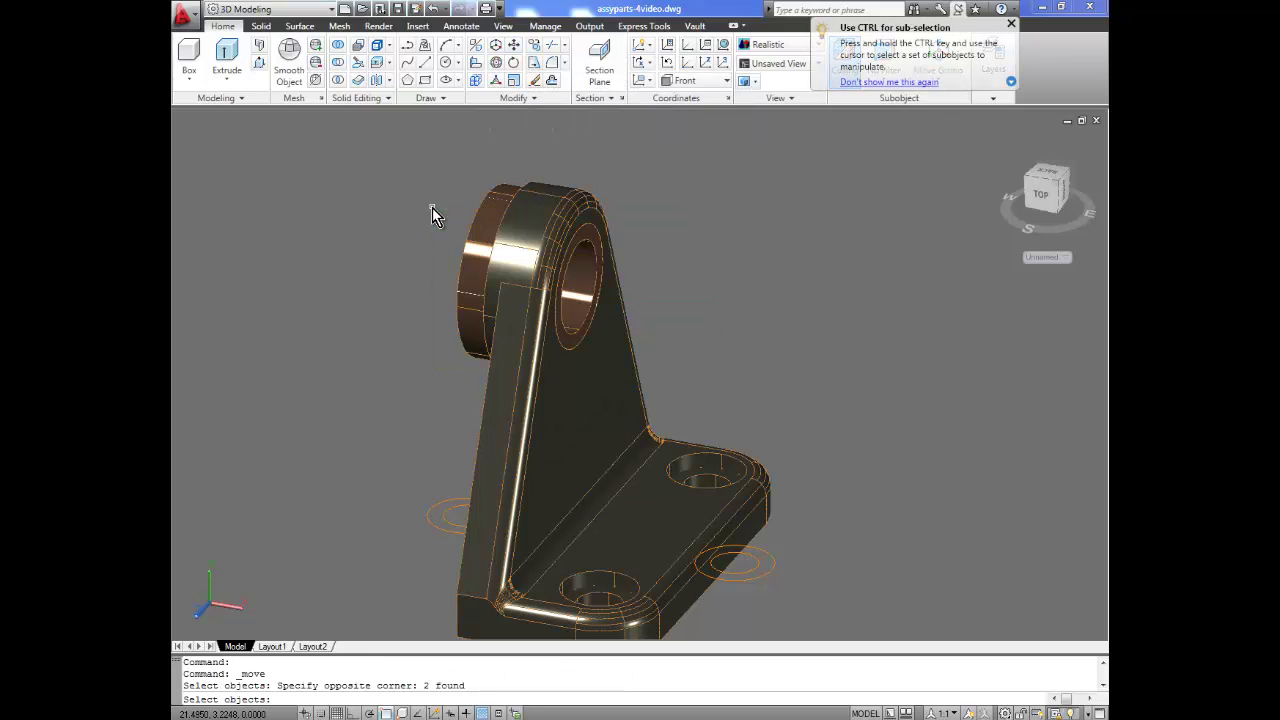
{"action": "key", "text": "Return"}
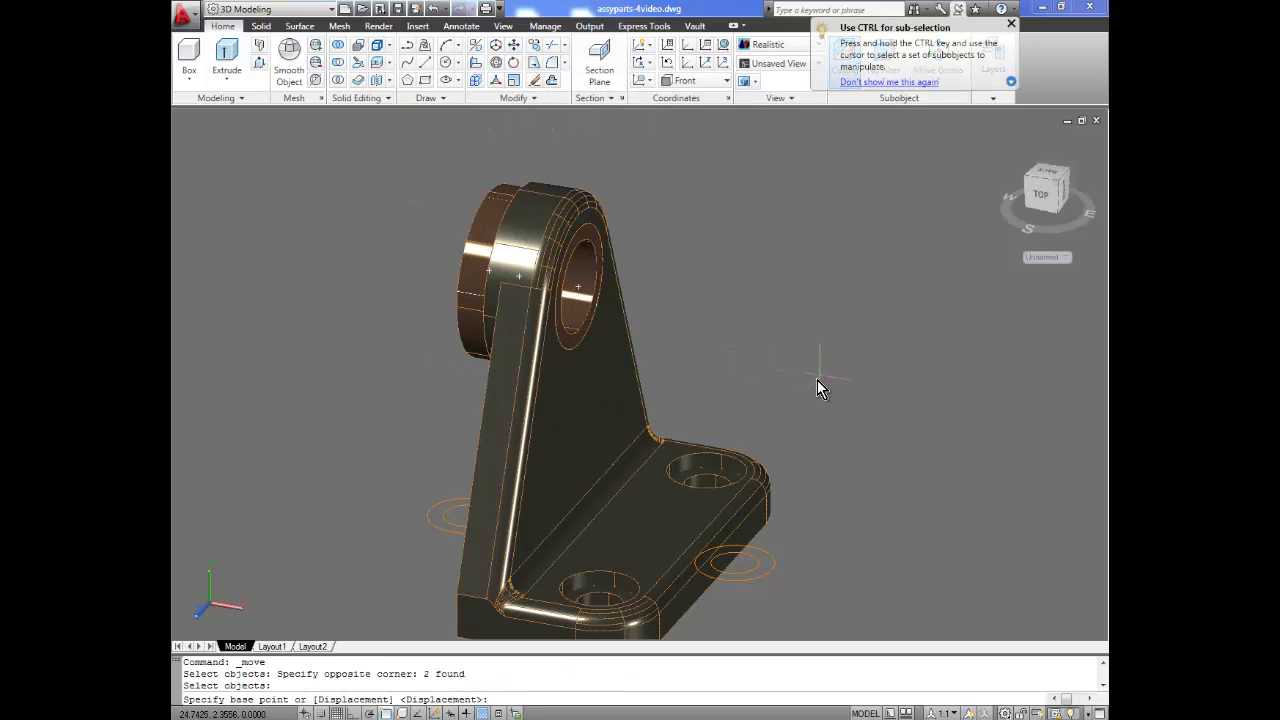
{"action": "middle_click_drag", "start_coordinate": [818, 388], "coordinate": [818, 420], "text": "shift"}
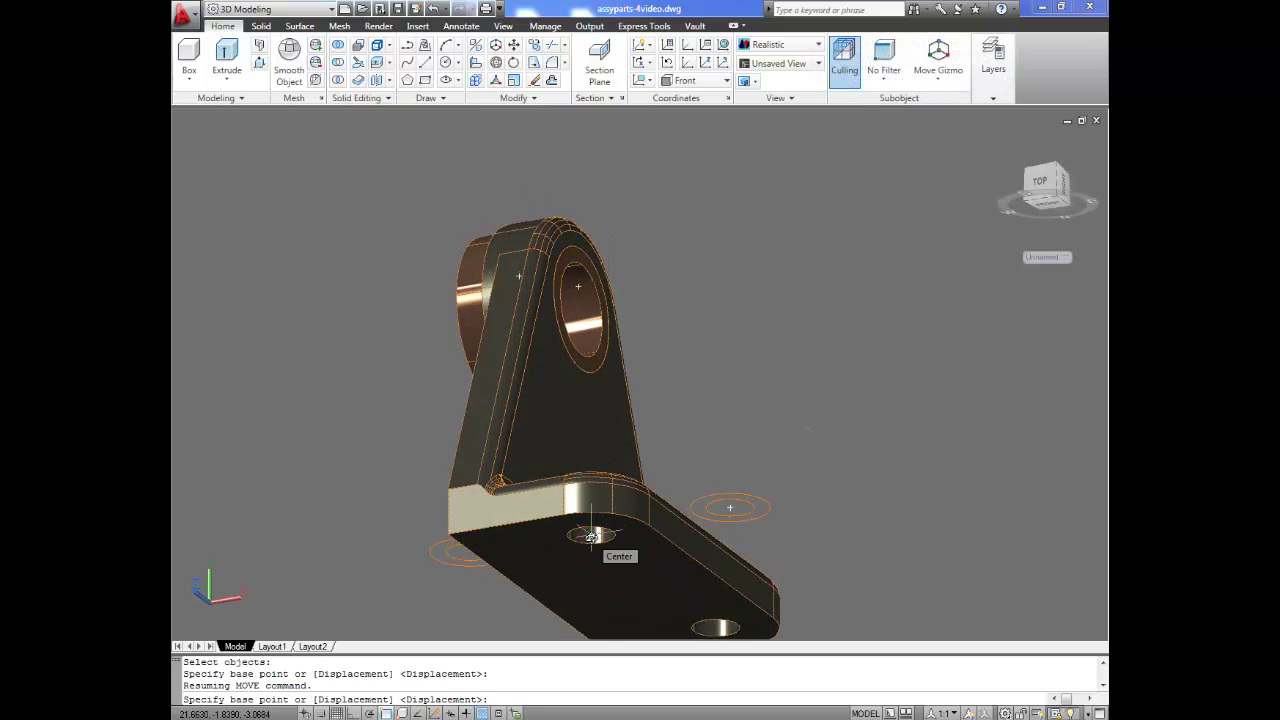
{"action": "left_click", "coordinate": [591, 537]}
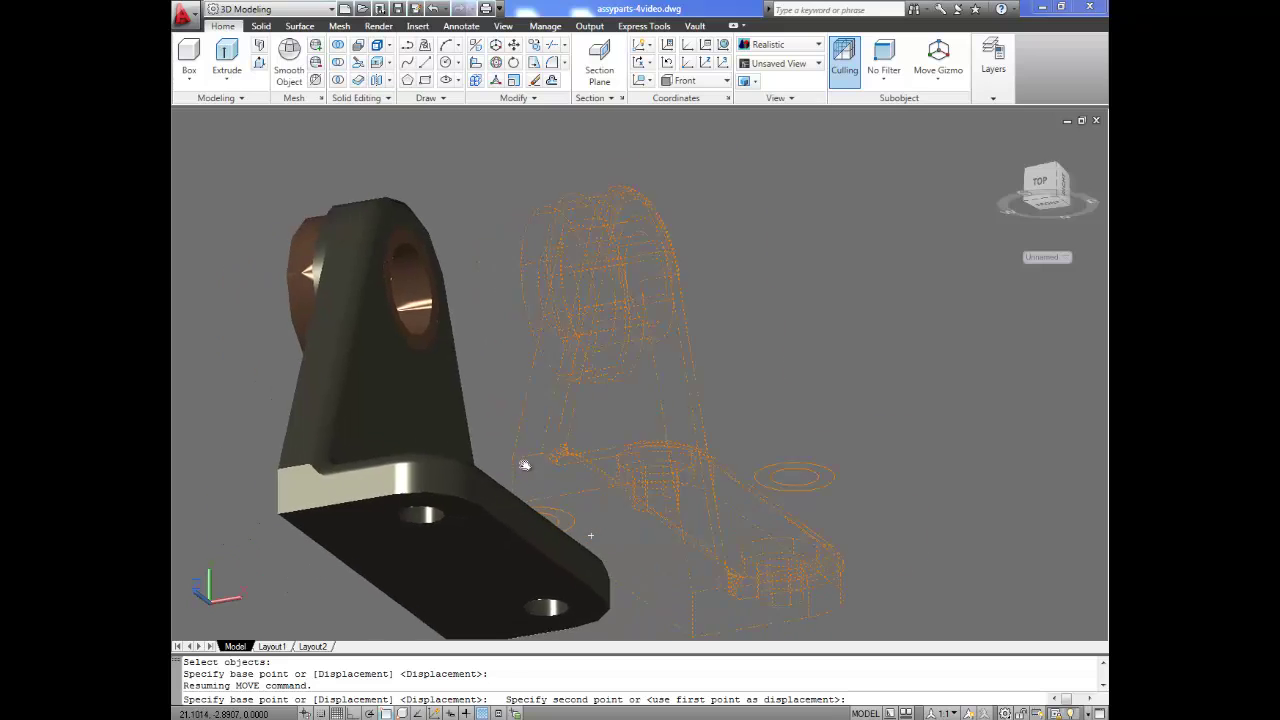
{"action": "middle_click_drag", "start_coordinate": [431, 420], "coordinate": [803, 391]}
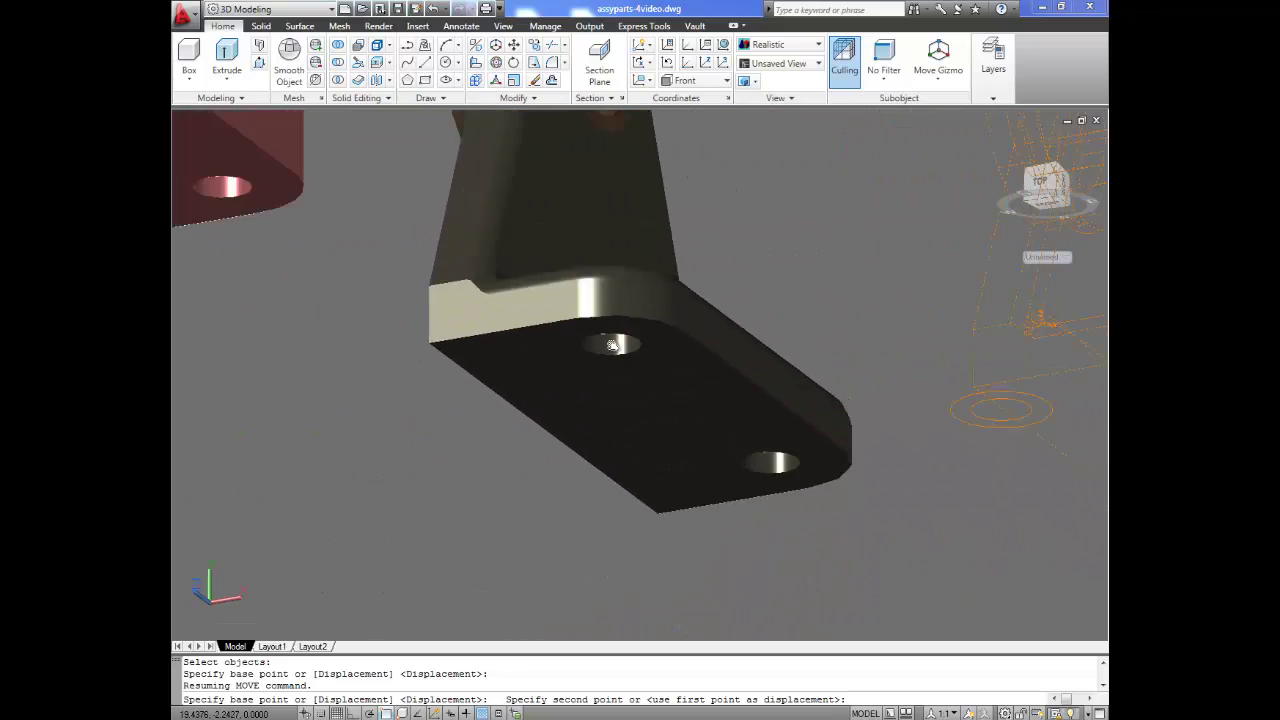
{"action": "scroll", "coordinate": [643, 330], "scroll_direction": "down", "scroll_amount": 5}
{"action": "middle_click_drag", "start_coordinate": [655, 380], "coordinate": [570, 400], "text": "shift"}
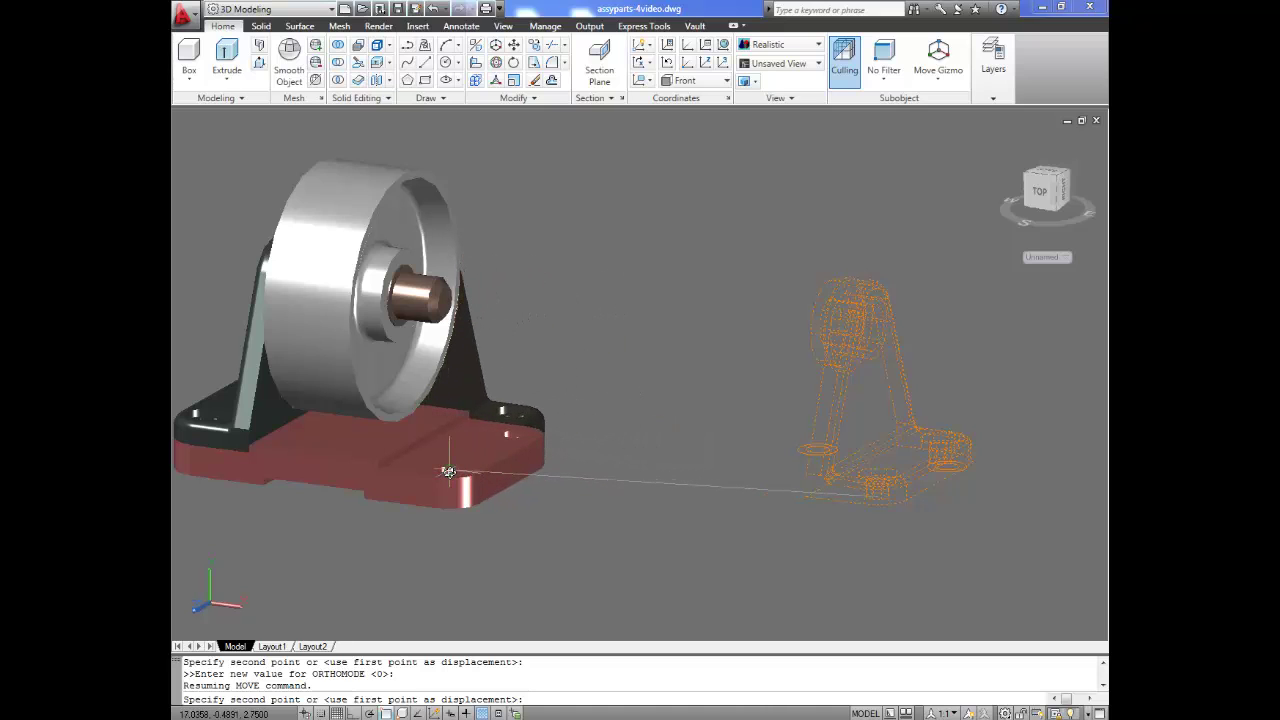
{"action": "scroll", "coordinate": [450, 472], "scroll_direction": "up", "scroll_amount": 4}
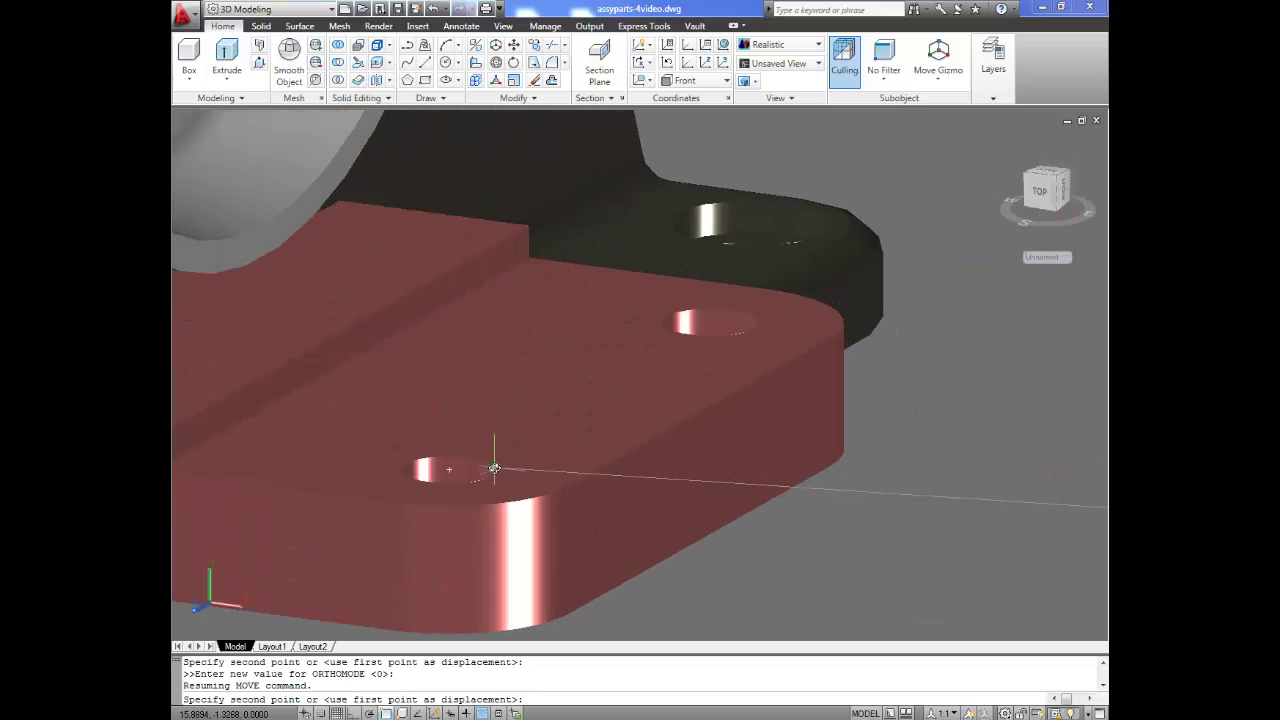
{"action": "left_click", "coordinate": [449, 475]}
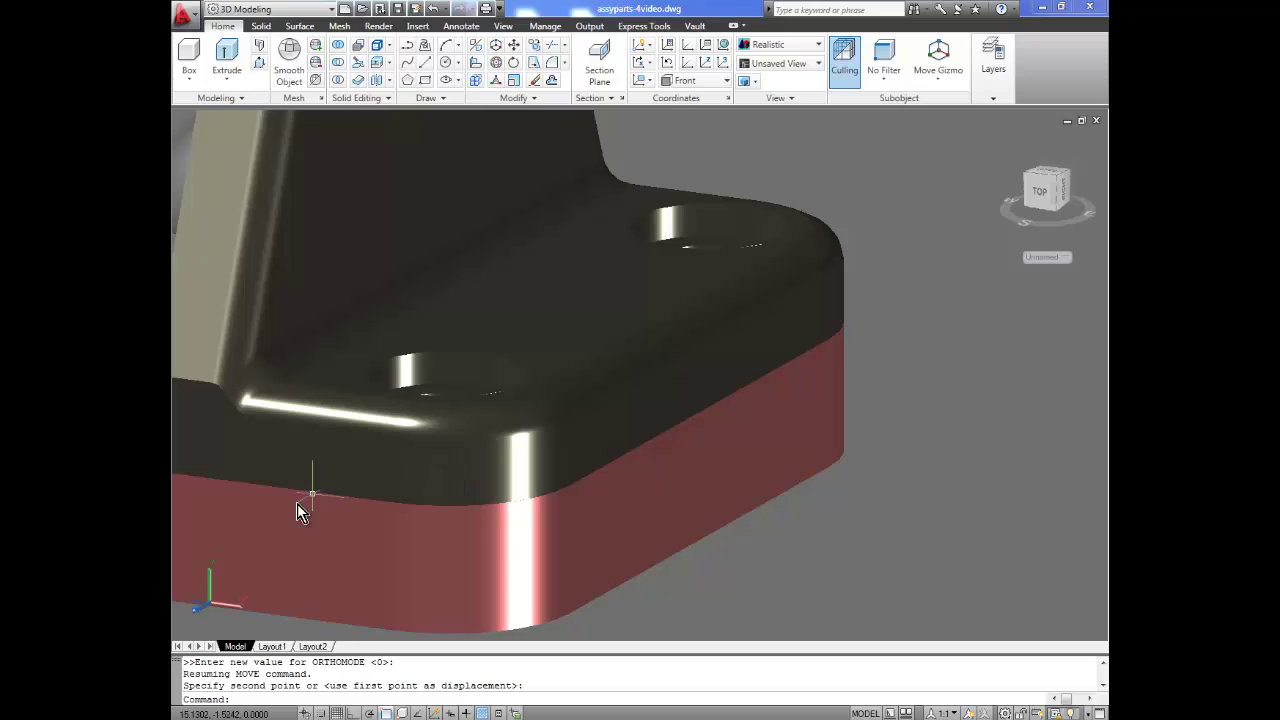
- Nudge the wheel slightly along the axle toward the first support to centre it between the two bushings
{"action": "scroll", "coordinate": [320, 523], "scroll_direction": "down", "scroll_amount": 5}
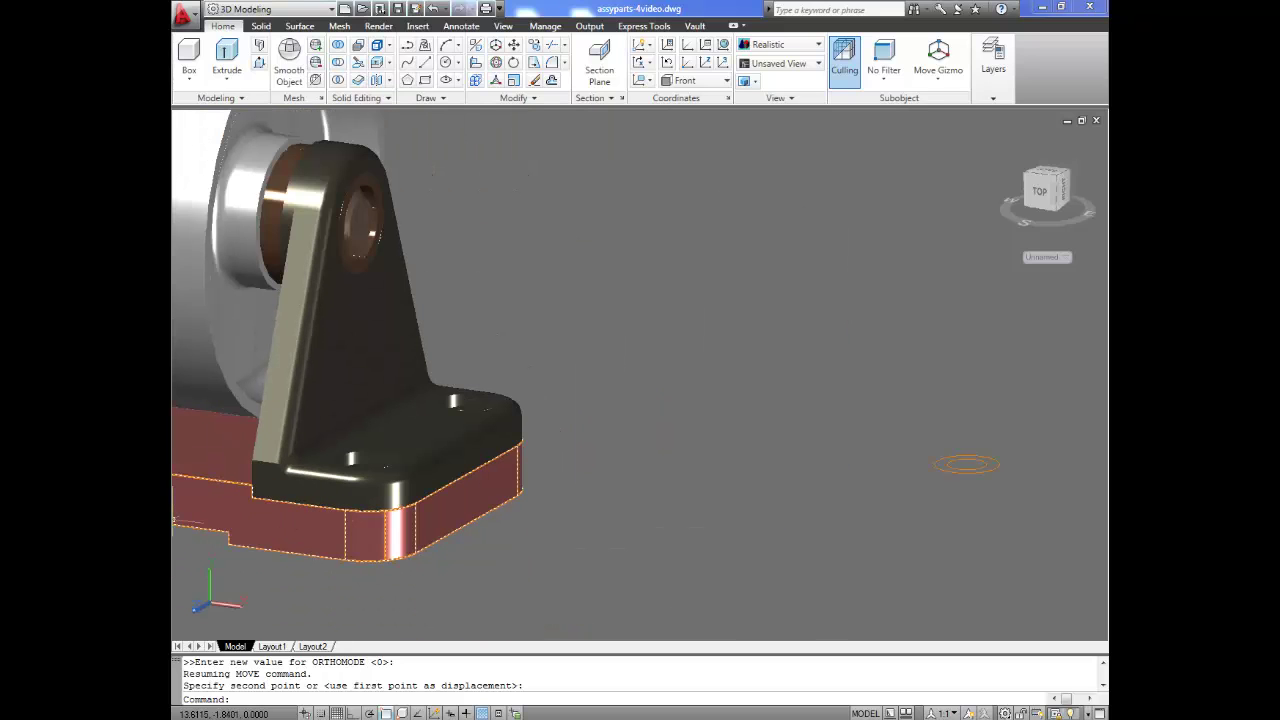
{"action": "middle_click_drag", "start_coordinate": [230, 581], "coordinate": [434, 566], "text": "shift"}
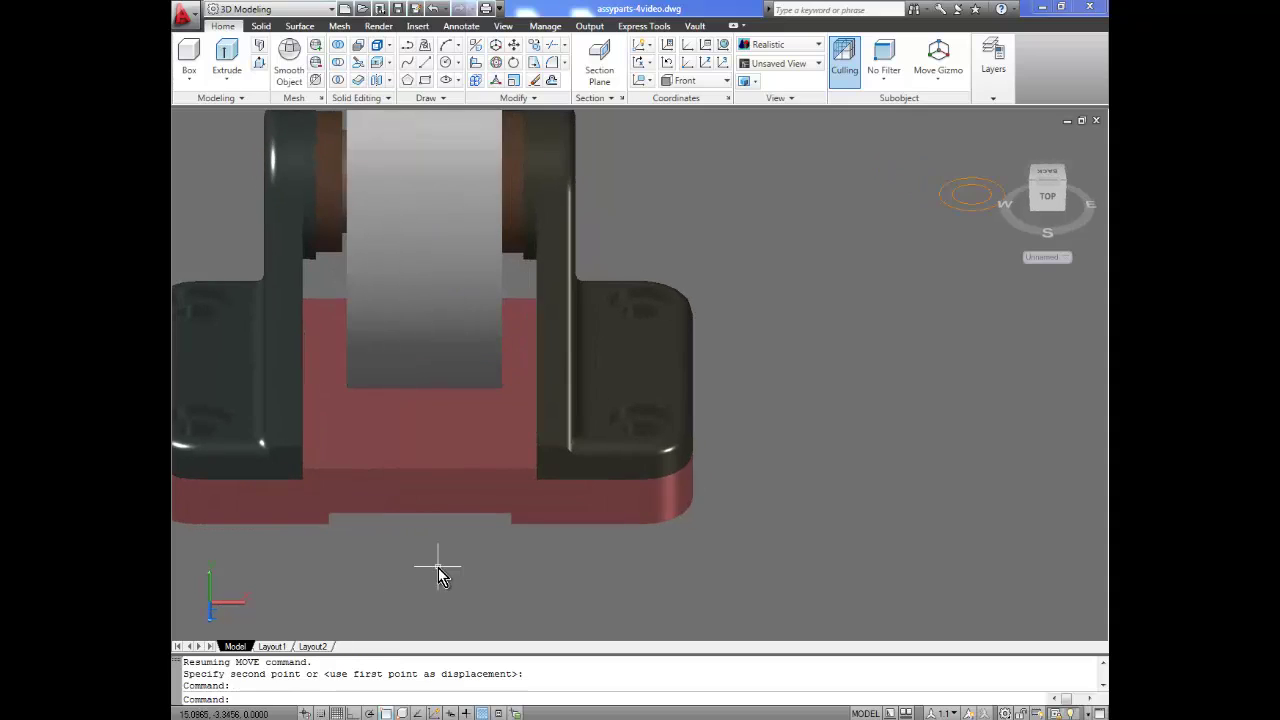
{"action": "scroll", "coordinate": [444, 572], "scroll_direction": "down", "scroll_amount": 3}
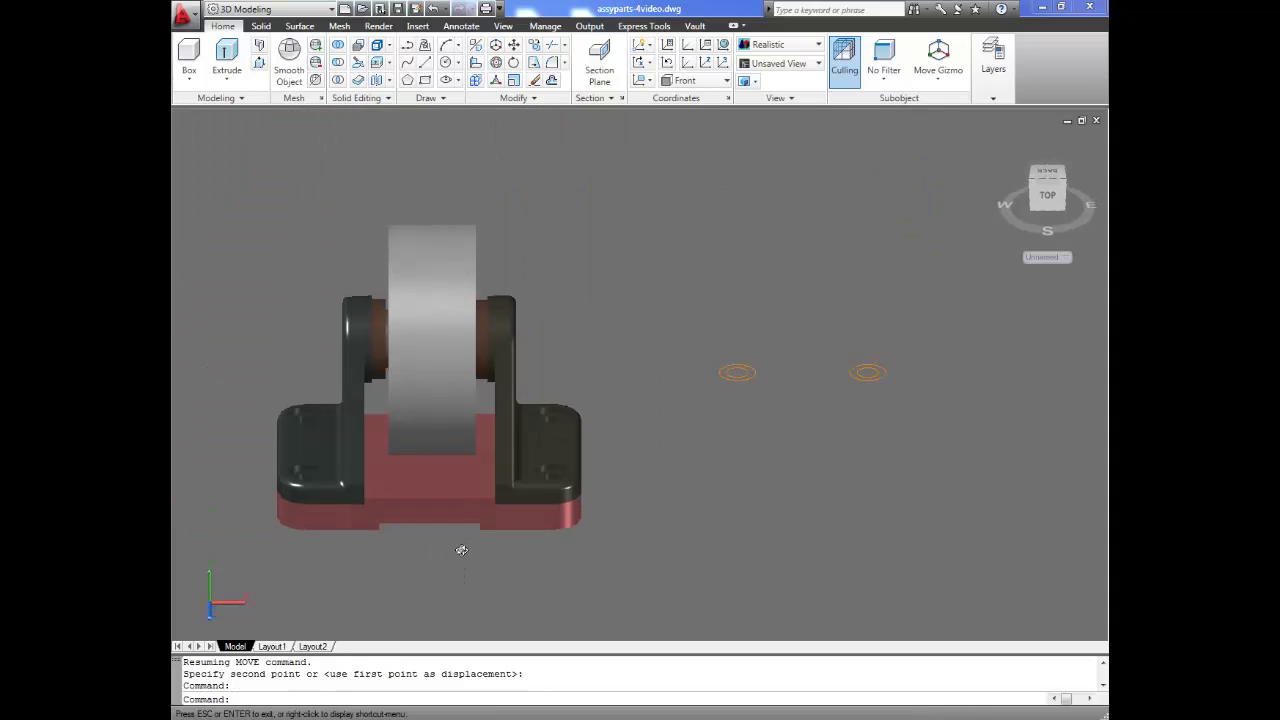
{"action": "left_click", "coordinate": [442, 376]}
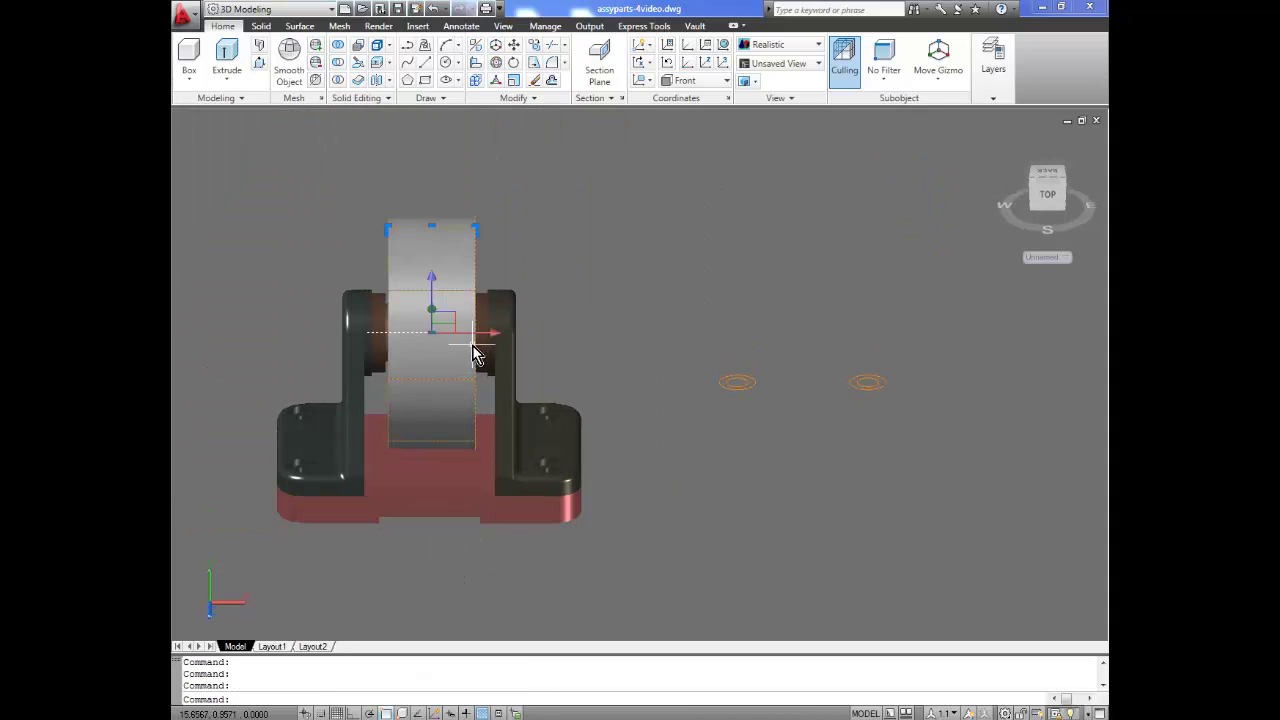
{"action": "scroll", "coordinate": [472, 345], "scroll_direction": "up", "scroll_amount": 7}
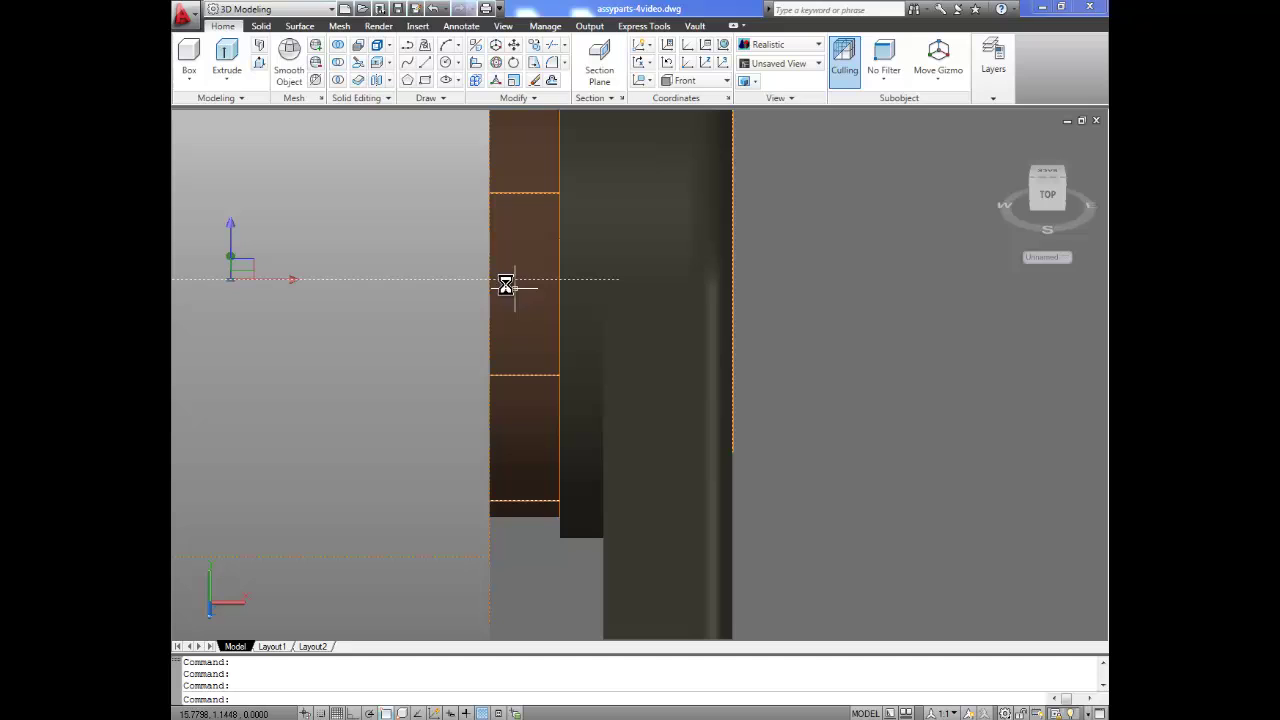
{"action": "left_click", "coordinate": [285, 282]}
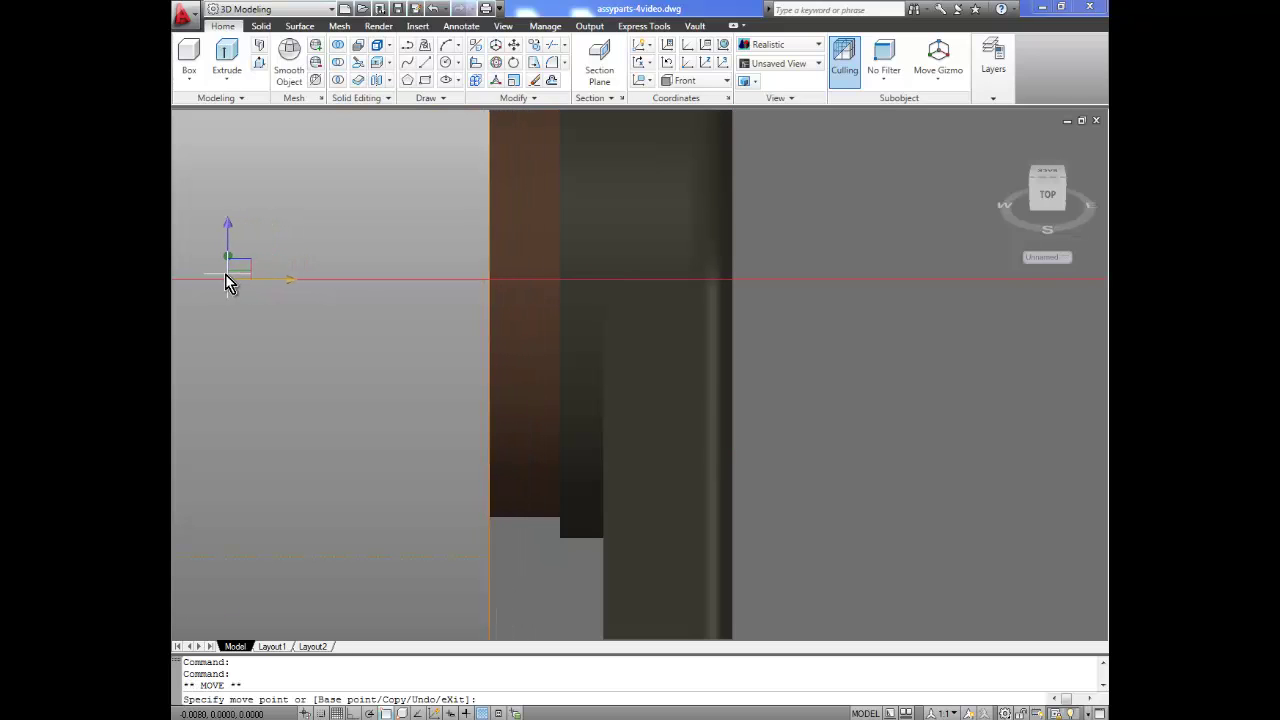
{"action": "left_click", "coordinate": [209, 280]}
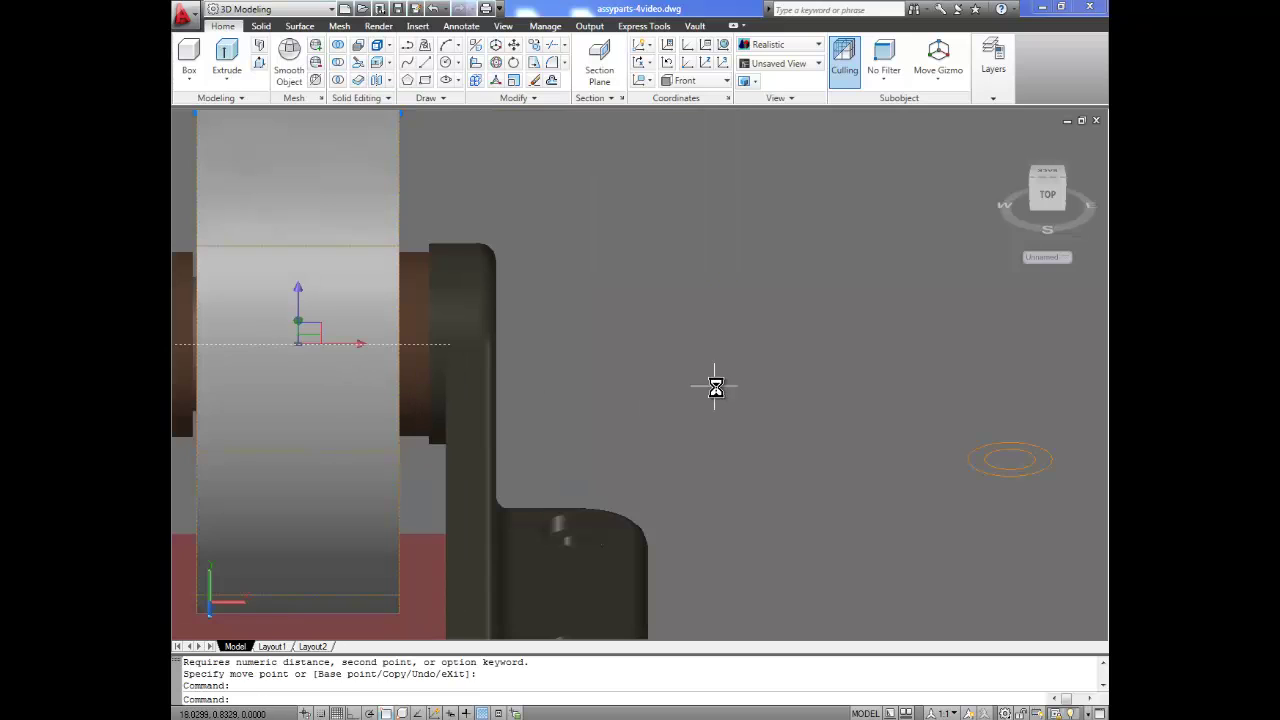
{"action": "key", "text": "Escape"}
- Erase the four leftover pairs of concentric circles beside the finished assembly
{"action": "middle_click_drag", "start_coordinate": [756, 421], "coordinate": [631, 426], "text": "shift"}
{"action": "scroll", "coordinate": [705, 419], "scroll_direction": "down", "scroll_amount": 3}
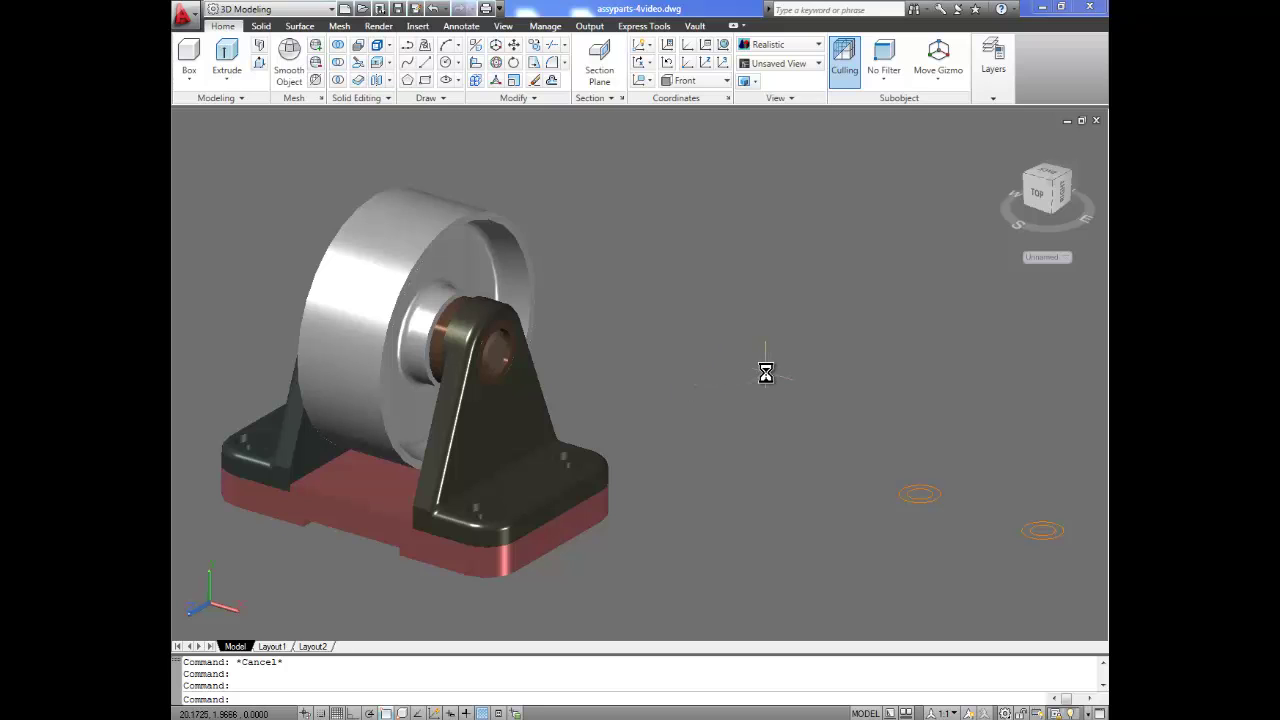
{"action": "middle_click_drag", "start_coordinate": [773, 370], "coordinate": [760, 414], "text": "shift"}
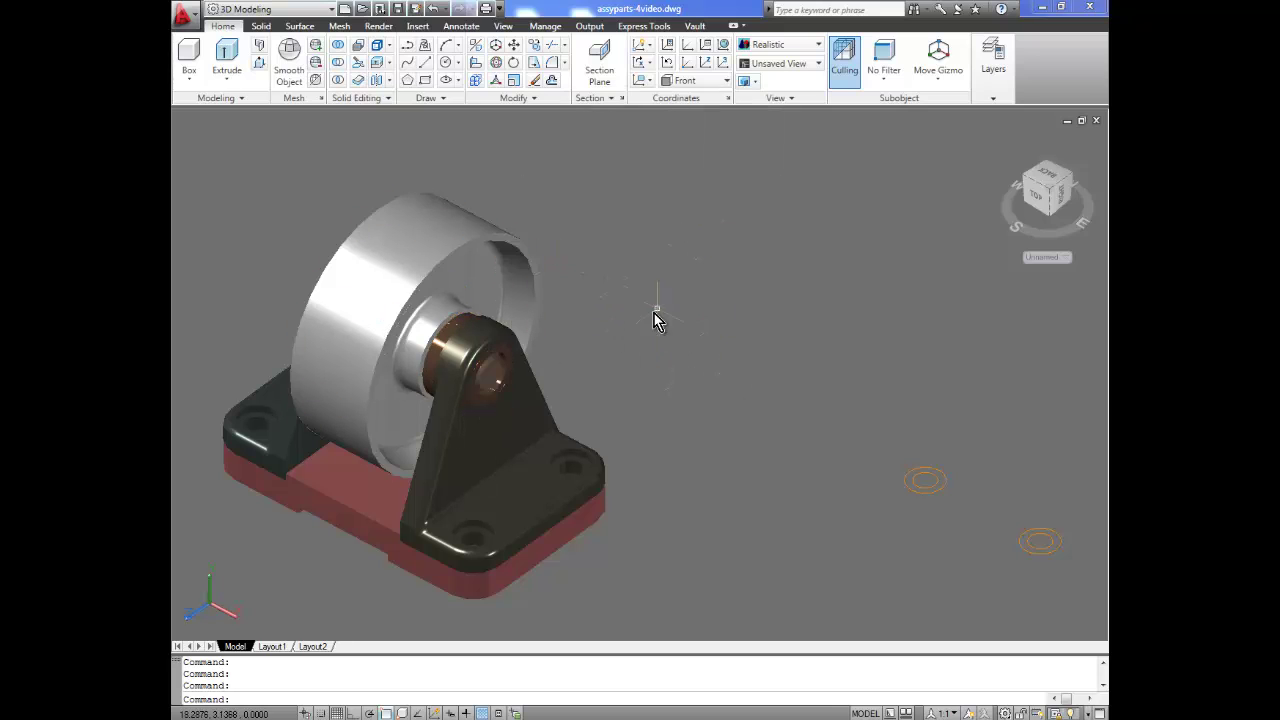
{"action": "scroll", "coordinate": [790, 378], "scroll_direction": "down", "scroll_amount": 2}
{"action": "middle_click_drag", "start_coordinate": [790, 382], "coordinate": [590, 317]}
{"action": "left_click", "coordinate": [970, 536]}
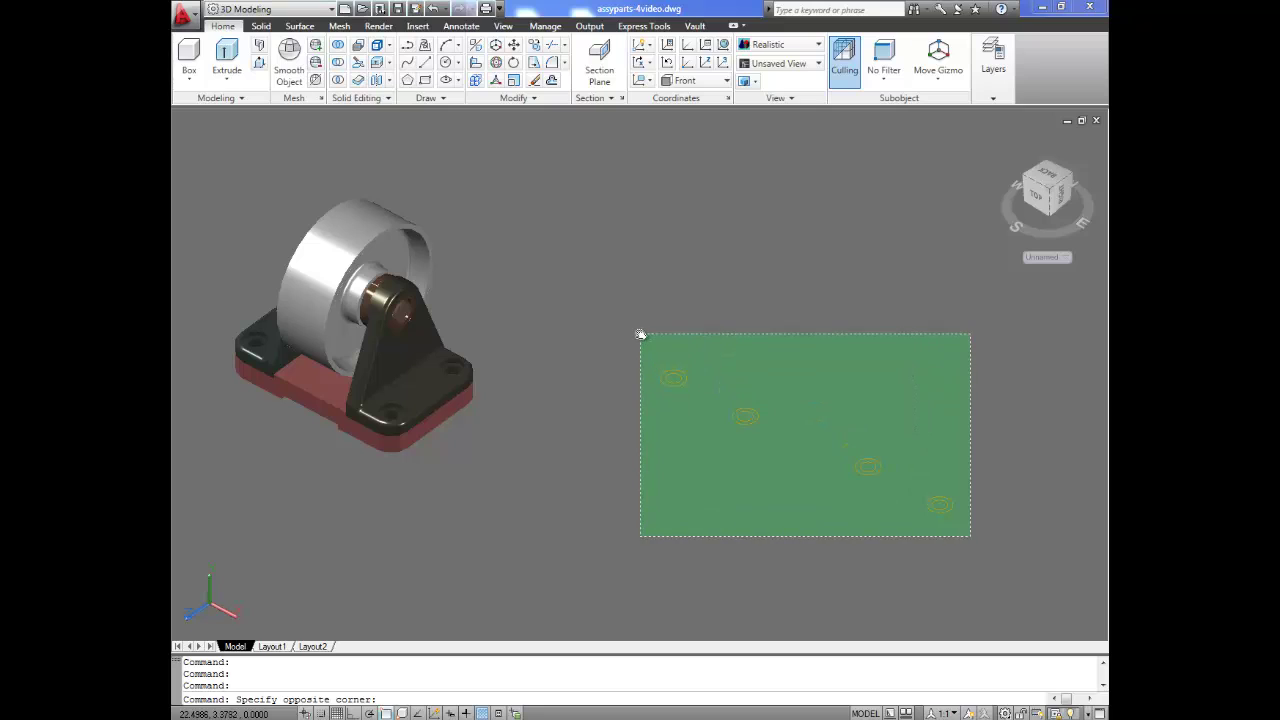
{"action": "left_click", "coordinate": [641, 335]}
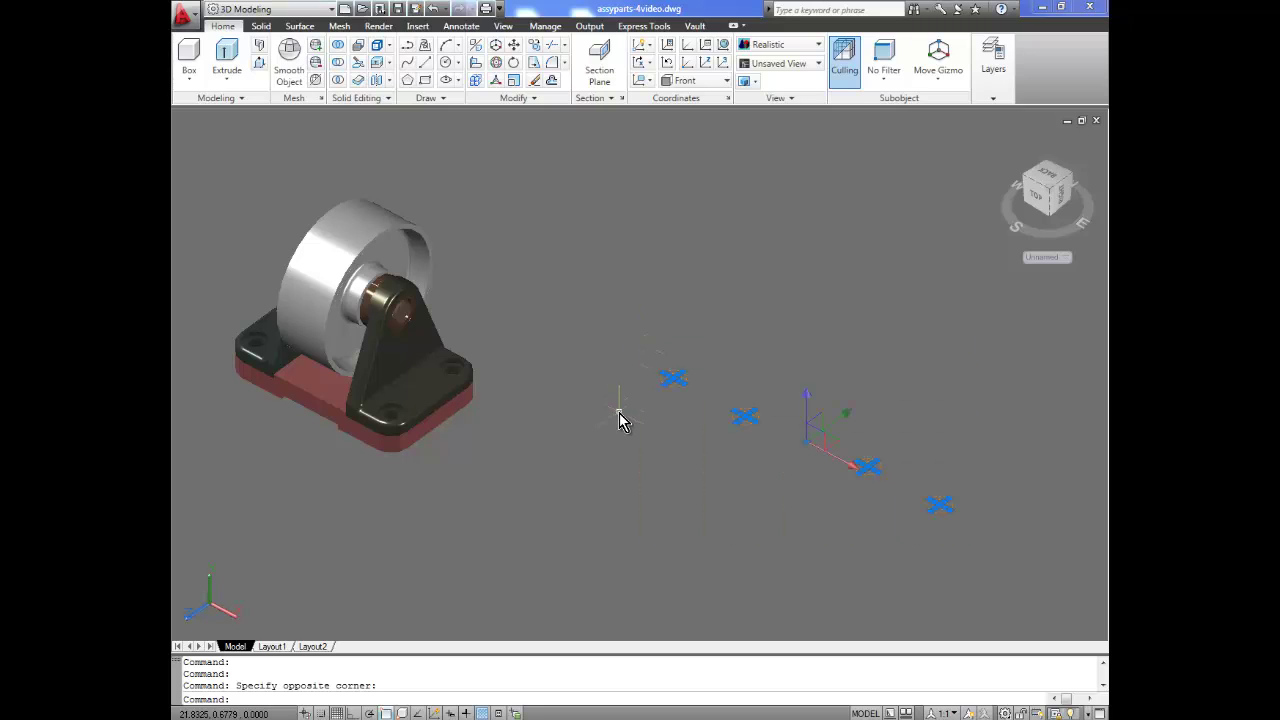
{"action": "key", "text": "Delete"}
- Save the assembly drawing under its current file name
{"action": "middle_click_drag", "start_coordinate": [621, 419], "coordinate": [674, 480]}
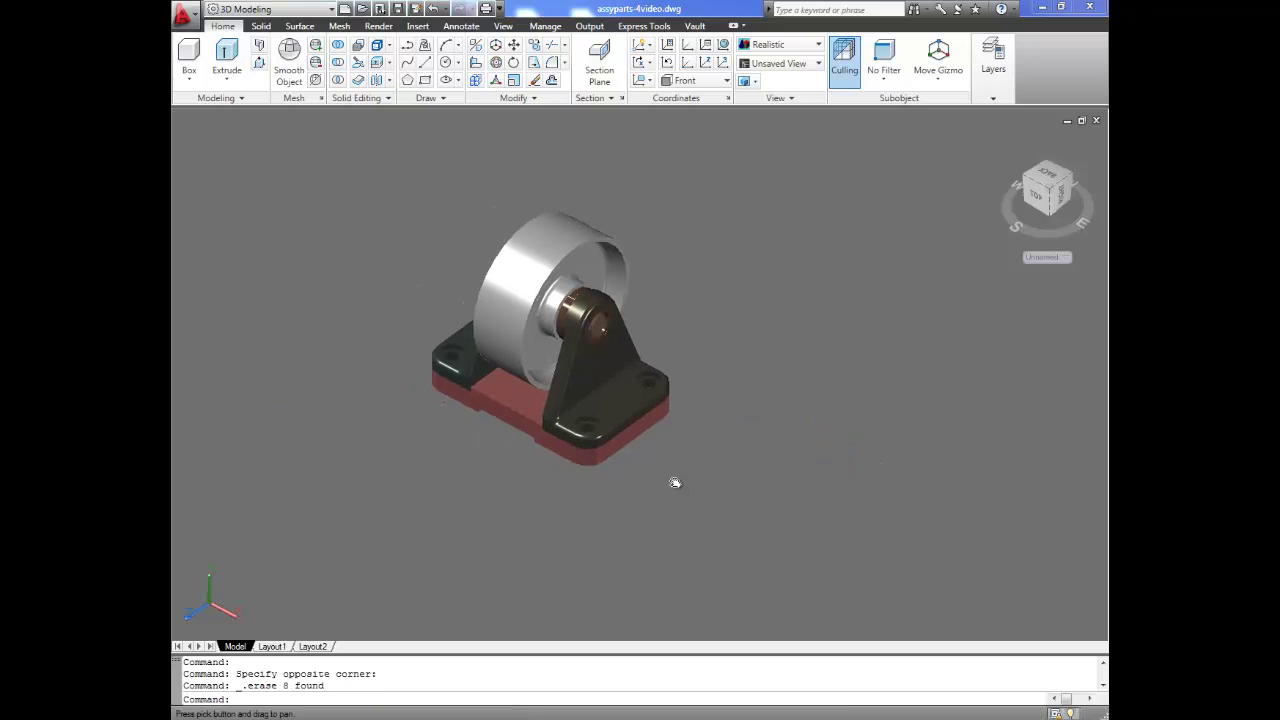
{"action": "scroll", "coordinate": [663, 443], "scroll_direction": "up", "scroll_amount": 2}
{"action": "scroll", "coordinate": [697, 534], "scroll_direction": "up", "scroll_amount": 1}
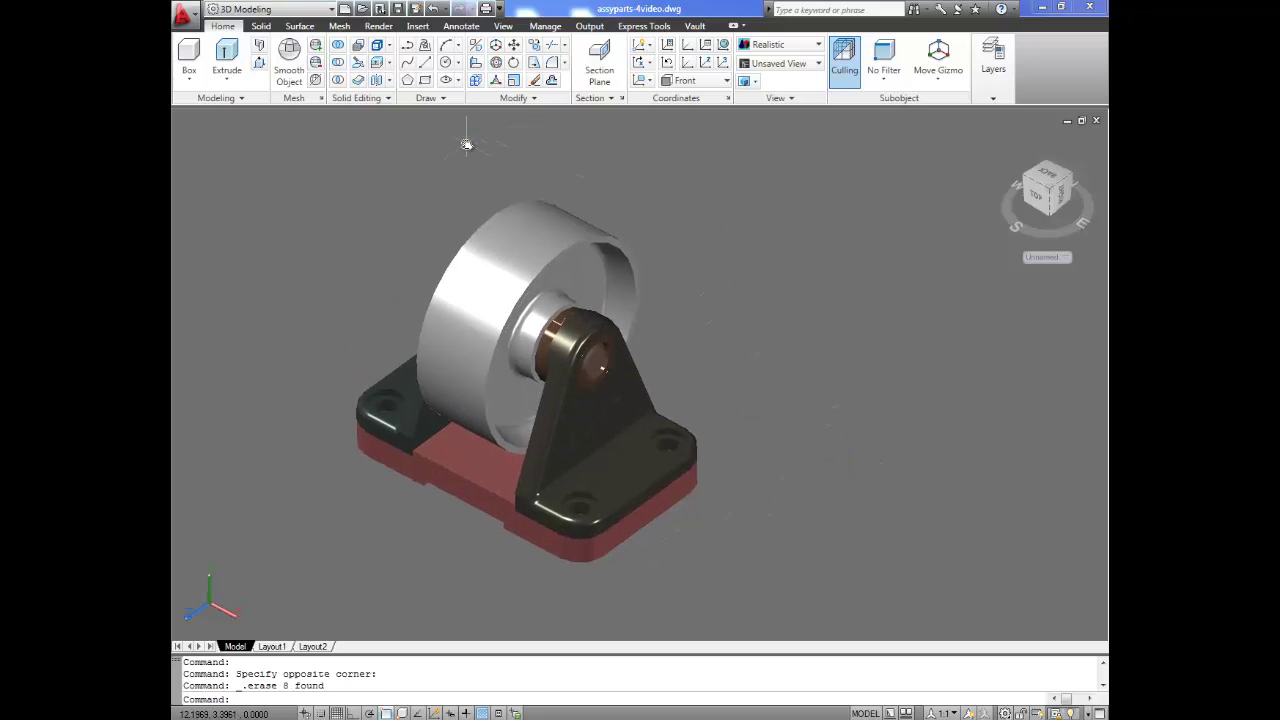
{"action": "key", "text": "ctrl+s"}
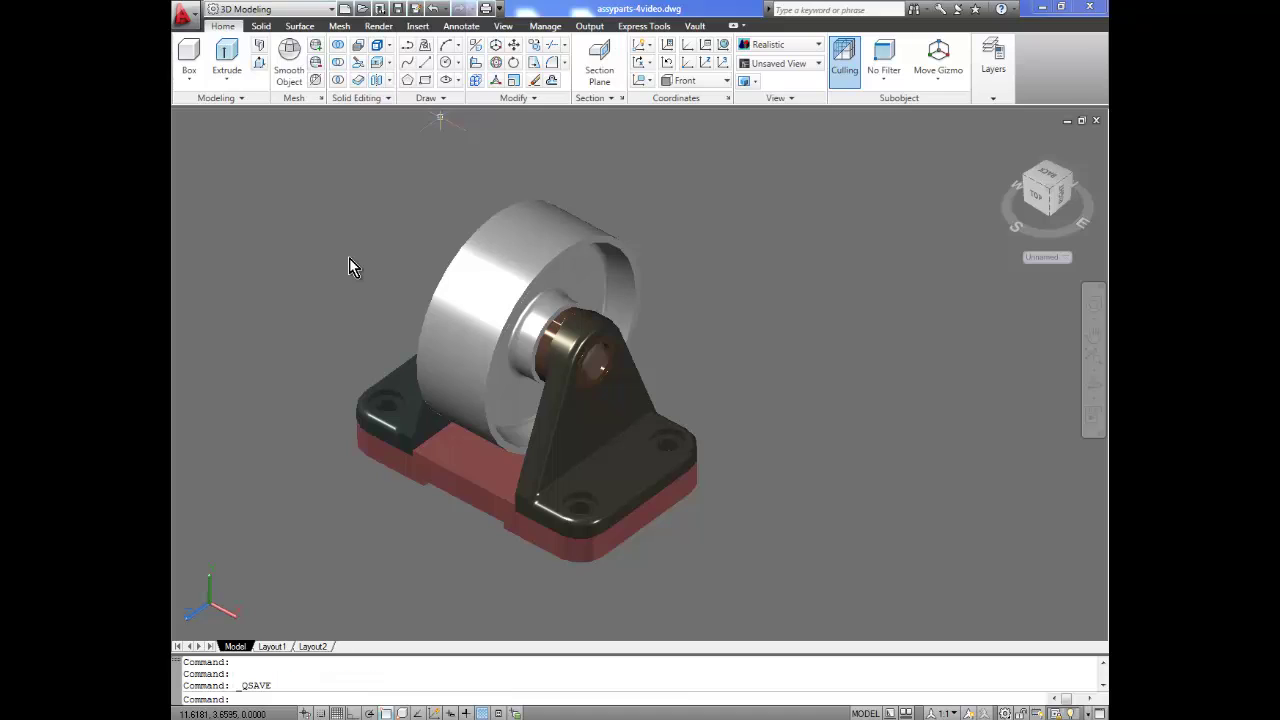